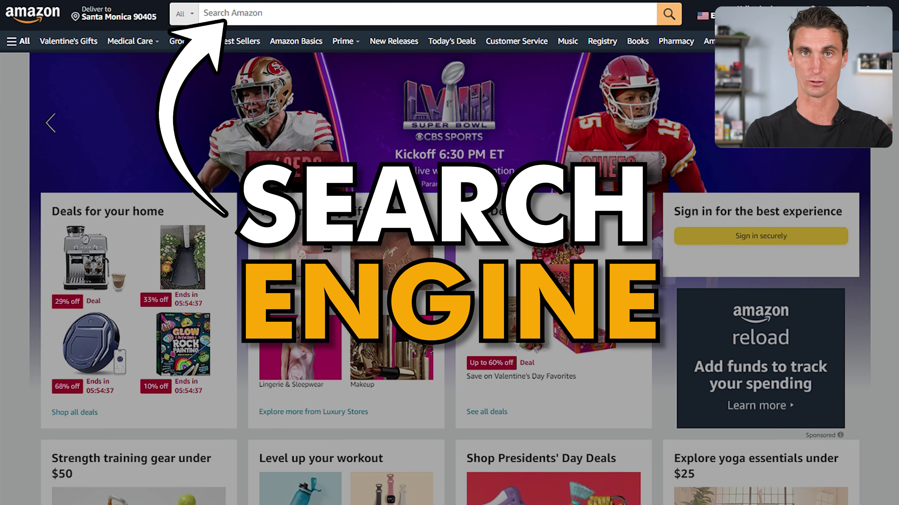
- Enter "carnivore electrolytes" as the product search term on Amazon
left_click(353, 15)
type("carnivore electro")
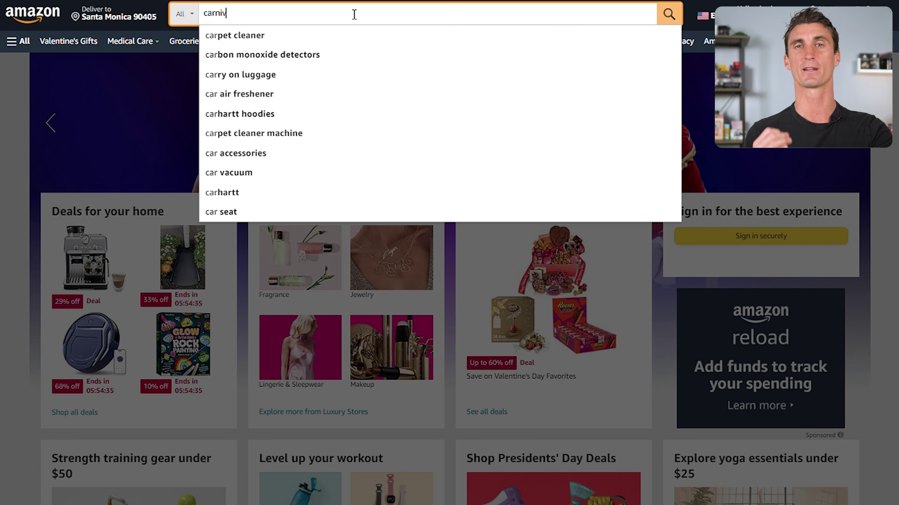
type("lytes")
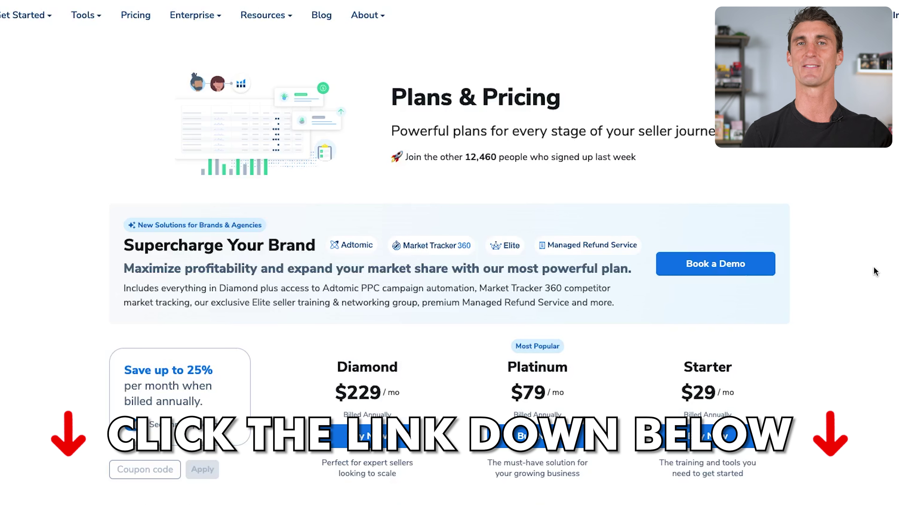
- Compare the annual prices of the Diamond, Platinum and Starter plans on the Helium 10 pricing page
scroll(873, 254, "down", 5)
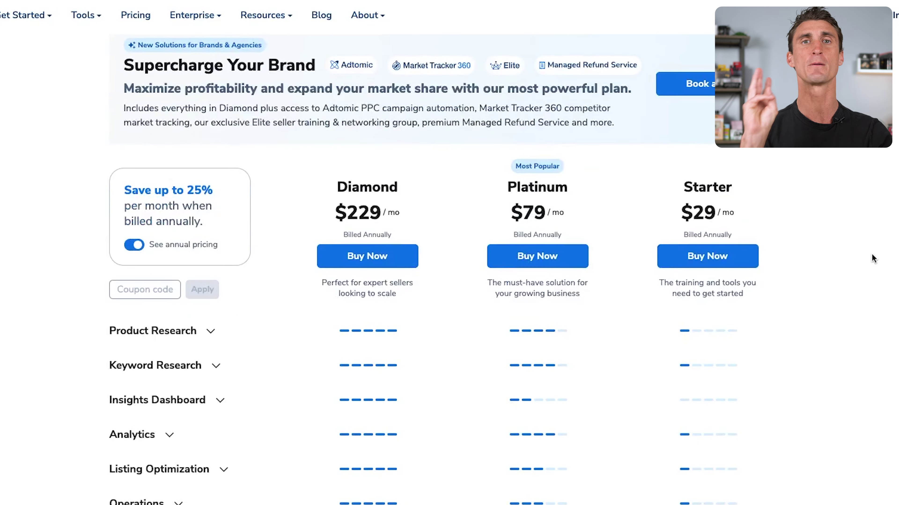
left_click_drag(710, 210, 493, 221)
left_click(493, 221)
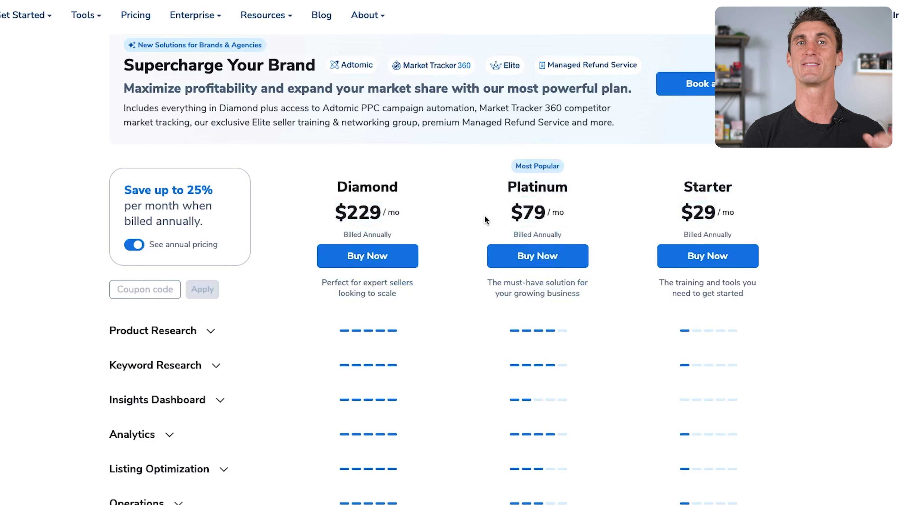
scroll(494, 216, "down", 3)
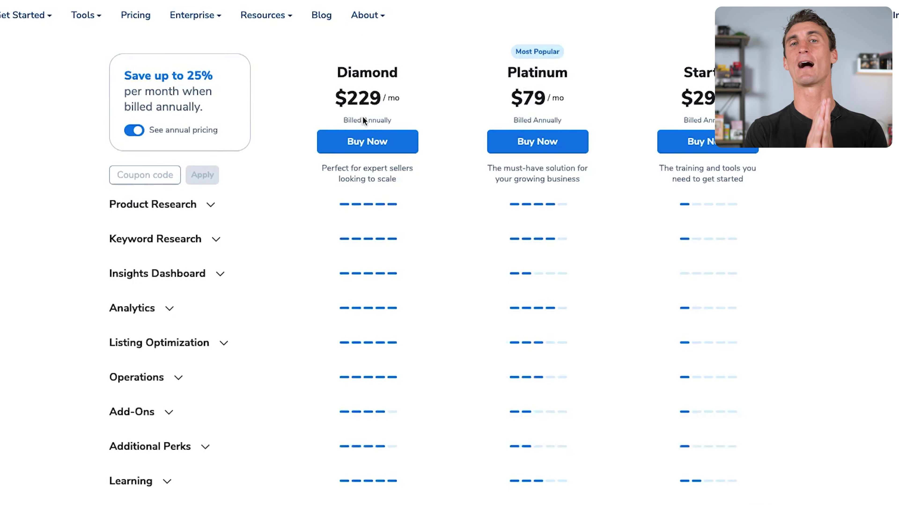
scroll(583, 131, "up", 1)
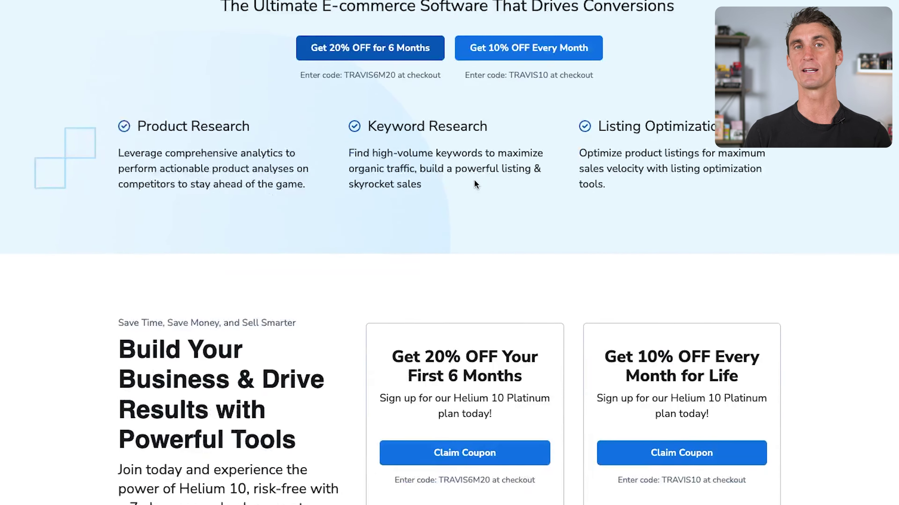
scroll(473, 179, "down", 3)
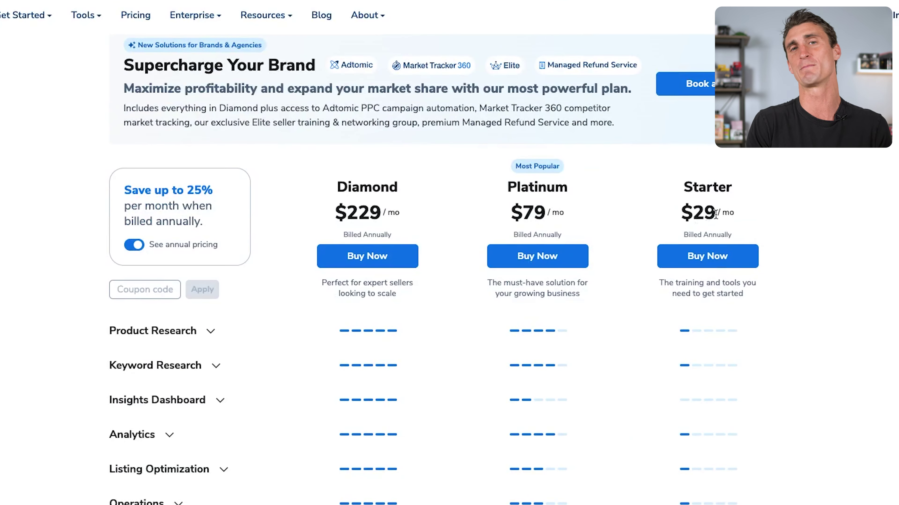
left_click_drag(715, 214, 336, 212)
left_click(493, 221)
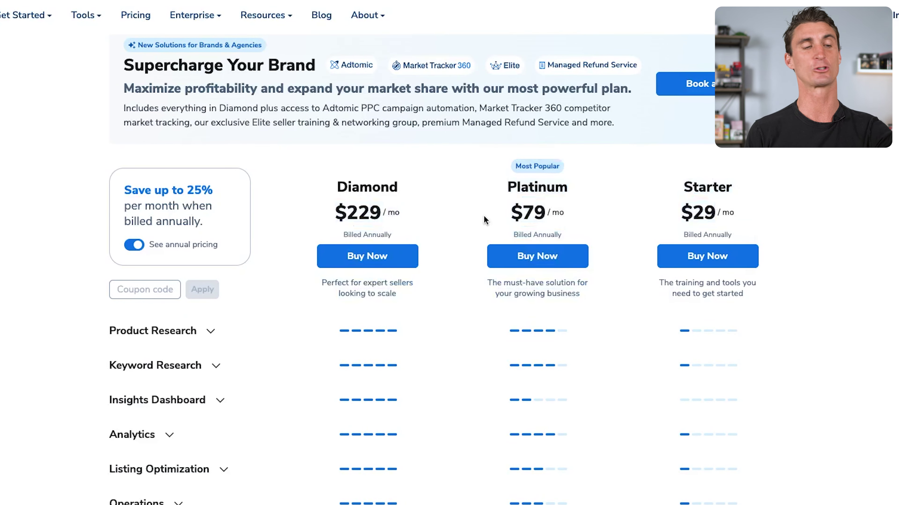
scroll(488, 214, "down", 3)
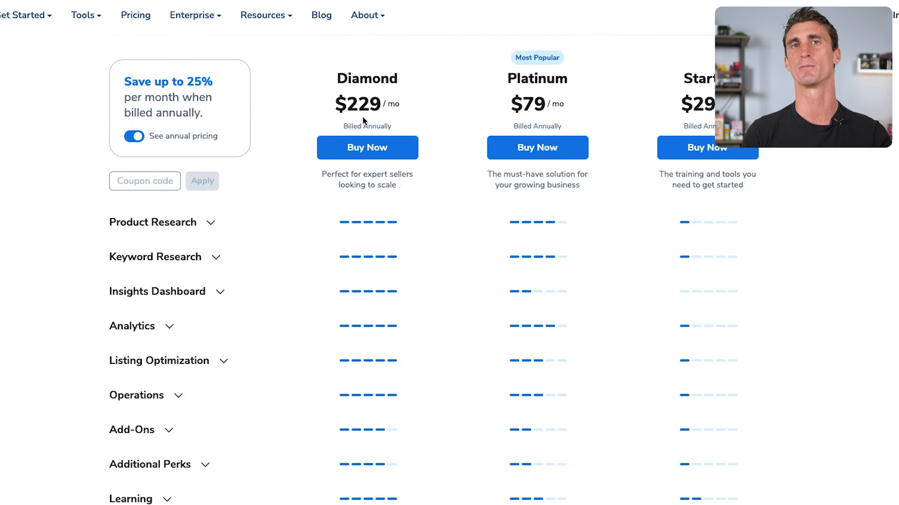
scroll(544, 135, "up", 1)
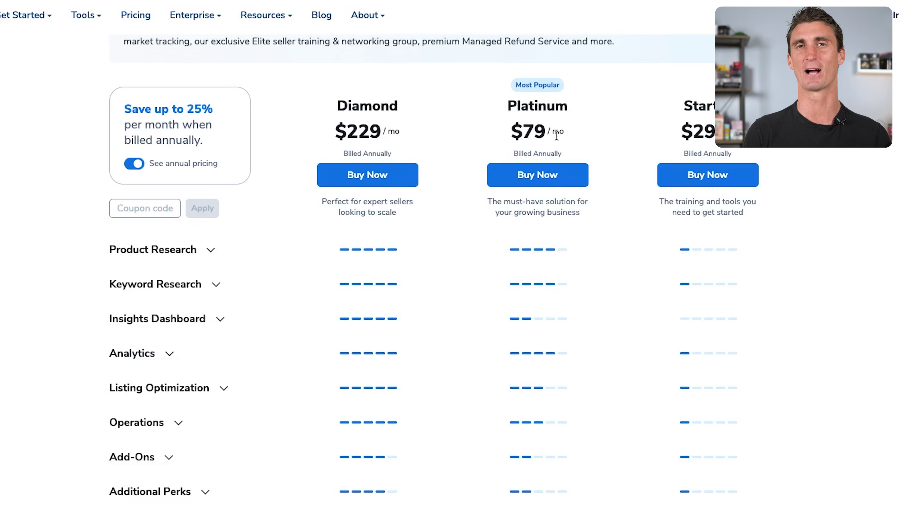
- Review the plan feature categories and expand Product Research to compare what the plans offer
scroll(210, 360, "down", 4)
scroll(212, 352, "up", 2)
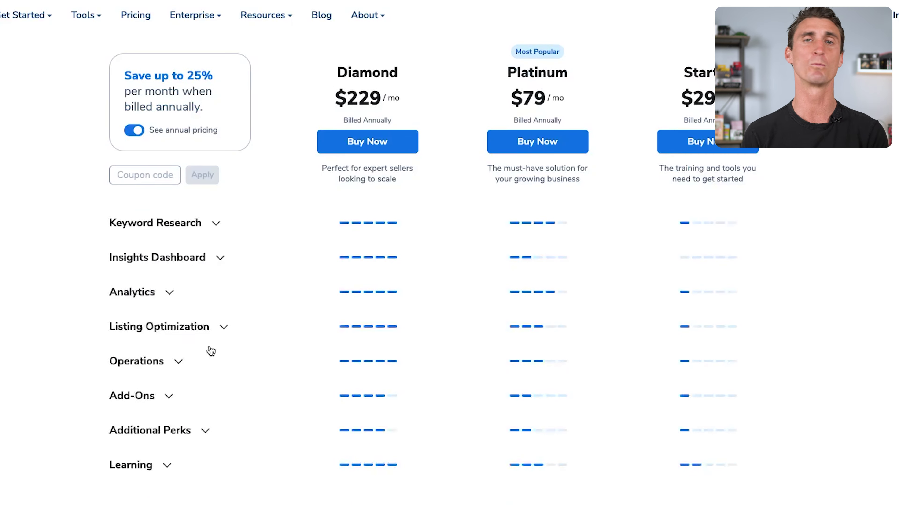
scroll(211, 352, "up", 3)
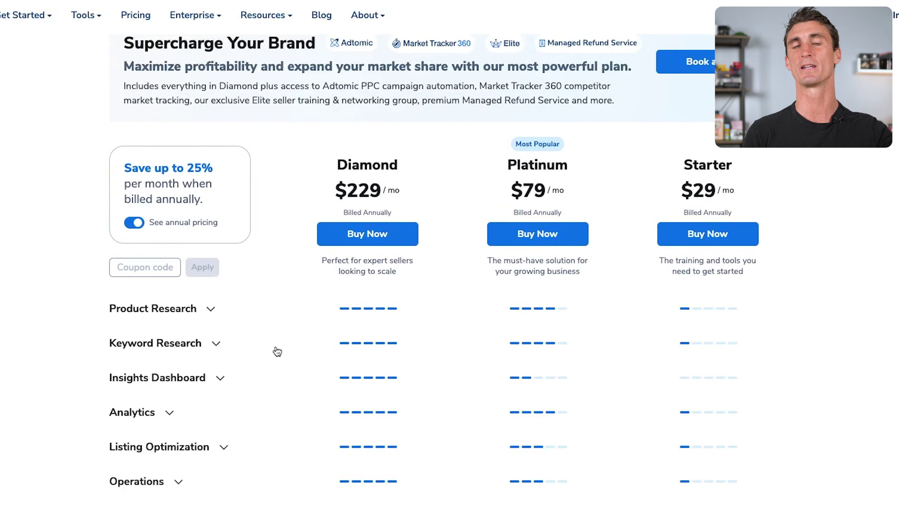
scroll(283, 345, "down", 2)
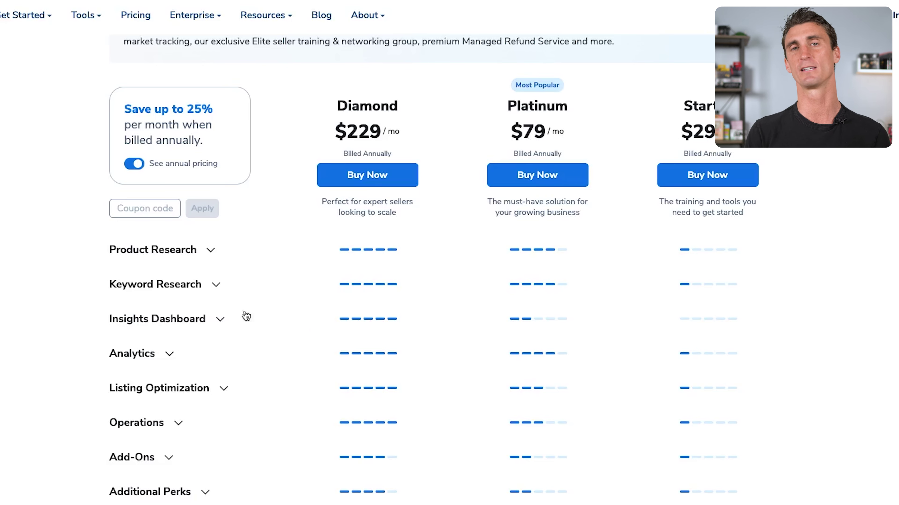
scroll(209, 360, "down", 3)
scroll(210, 351, "up", 5)
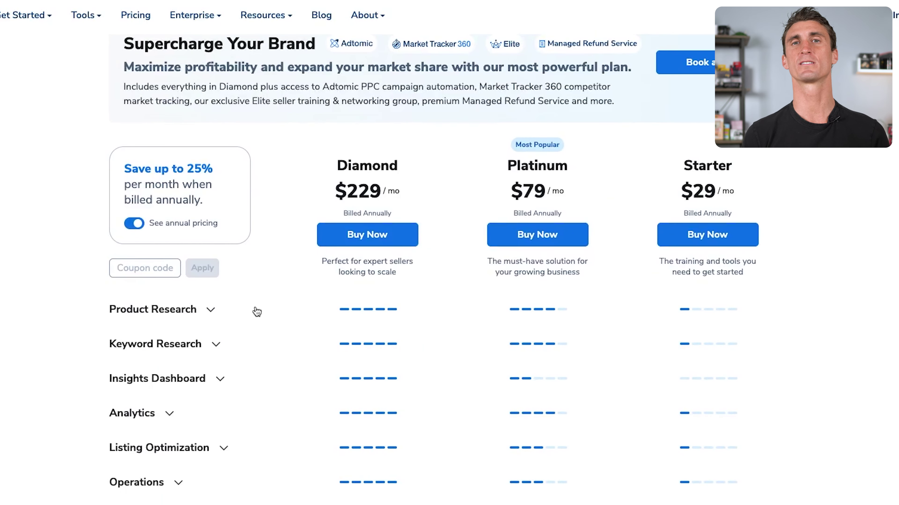
left_click(210, 313)
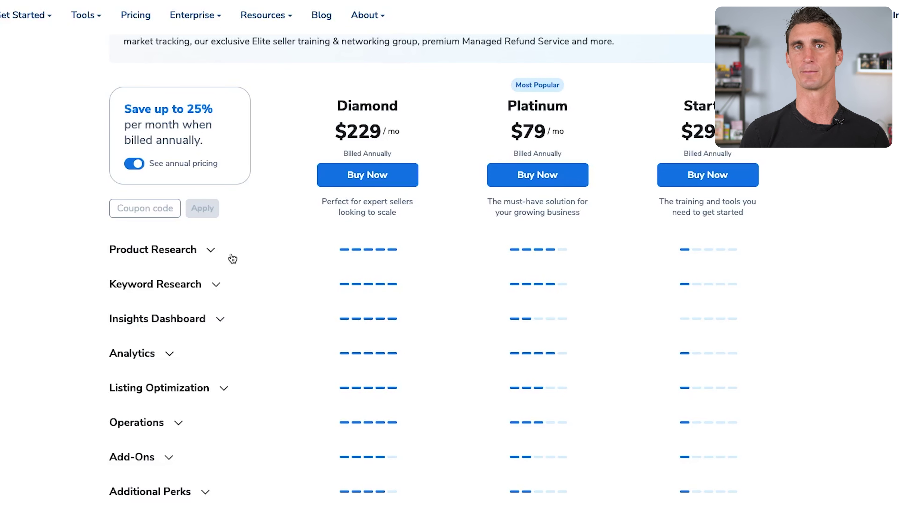
- Expand the Keyword Research category and check which tools each plan includes
left_click(215, 284)
scroll(215, 284, "down", 3)
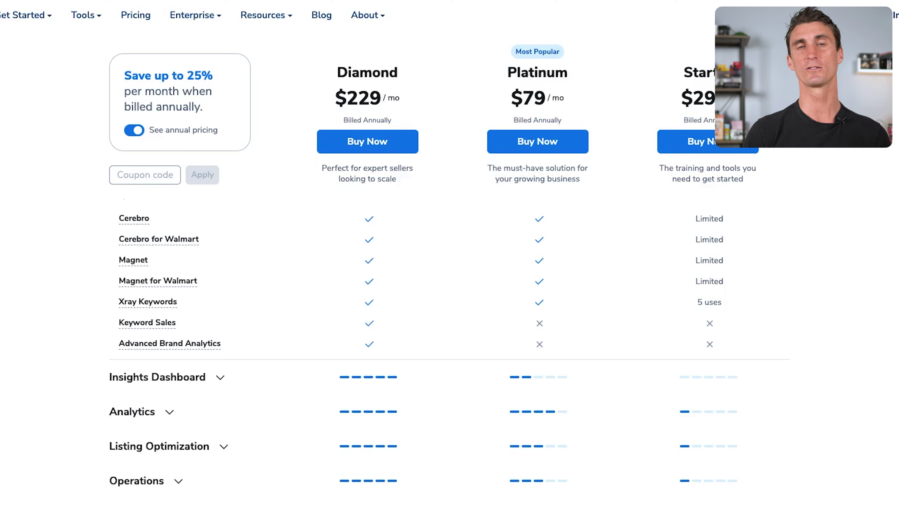
scroll(555, 301, "down", 1)
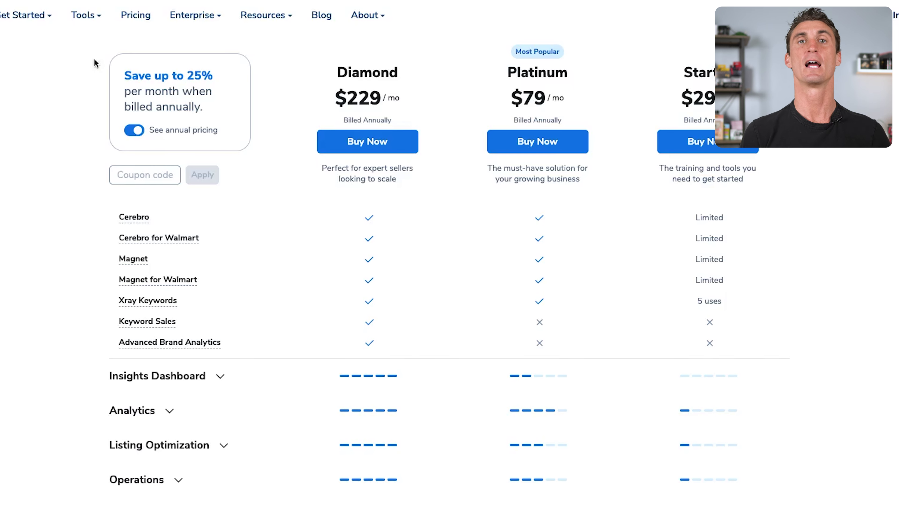
- Switch to the Amazon website and open its Best Sellers page
key("super+l")
type("am")
key("Return")
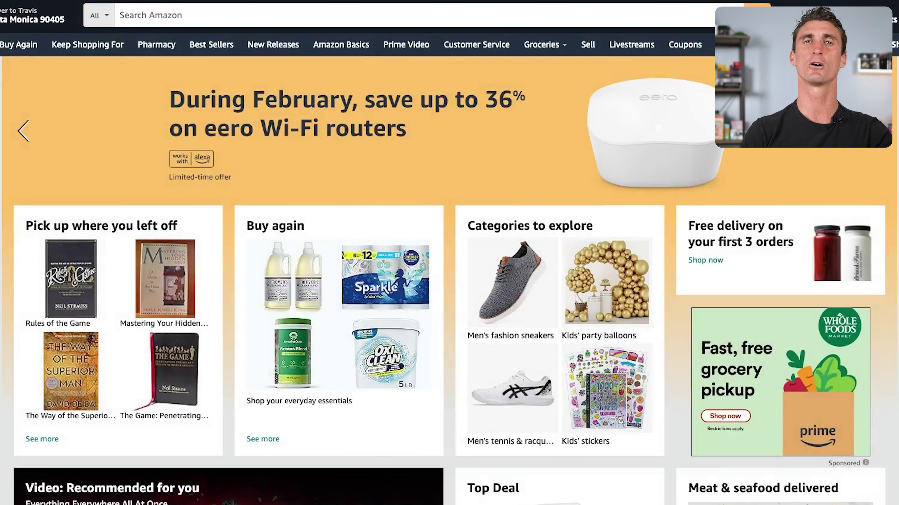
left_click(847, 21)
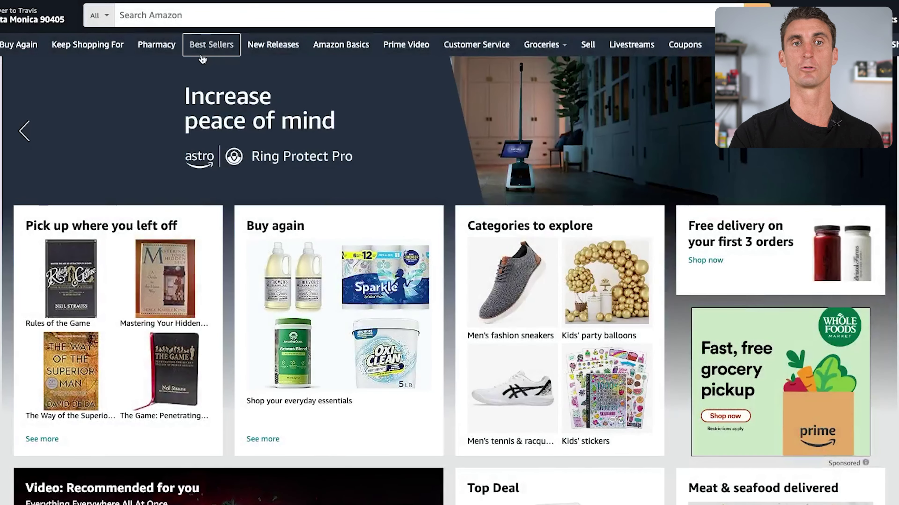
left_click(201, 55)
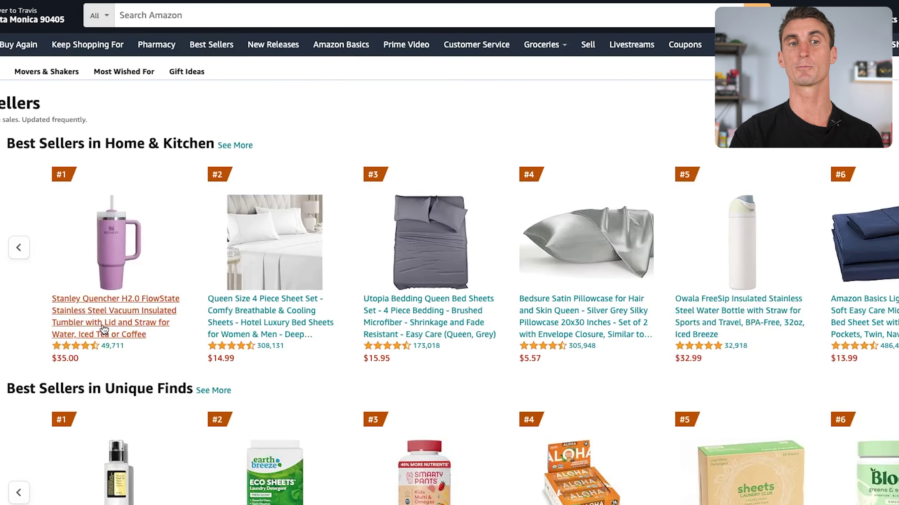
- Run Xray product research on the Stanley Quencher best seller, examine its revenue, and close the report
left_click(103, 329)
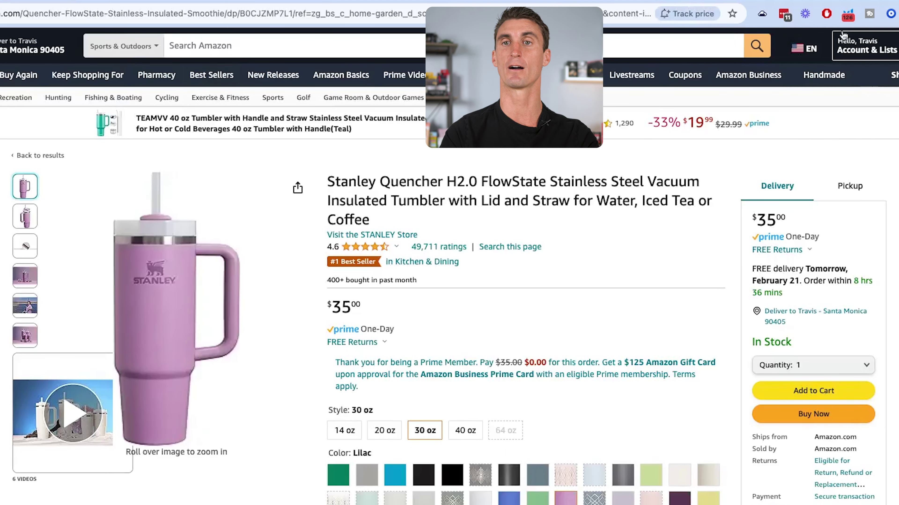
left_click(848, 5)
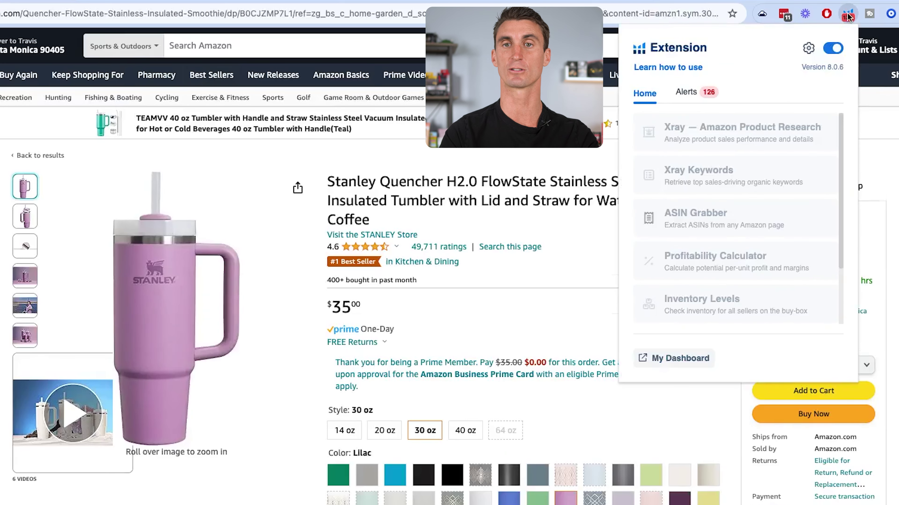
left_click(744, 136)
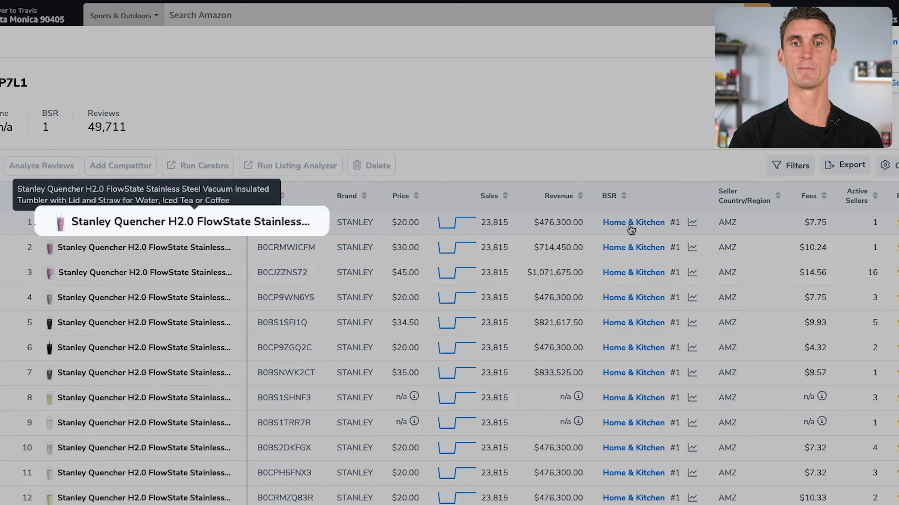
triple_click(556, 224)
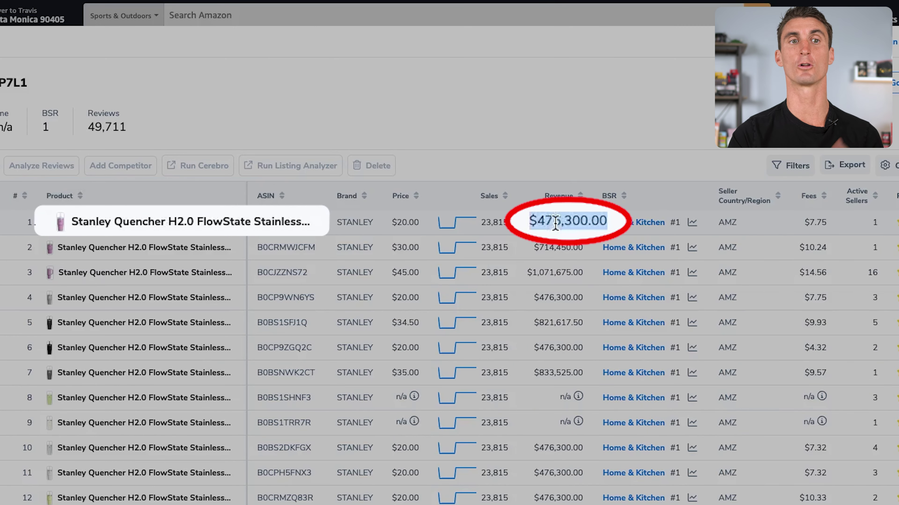
key("Escape")
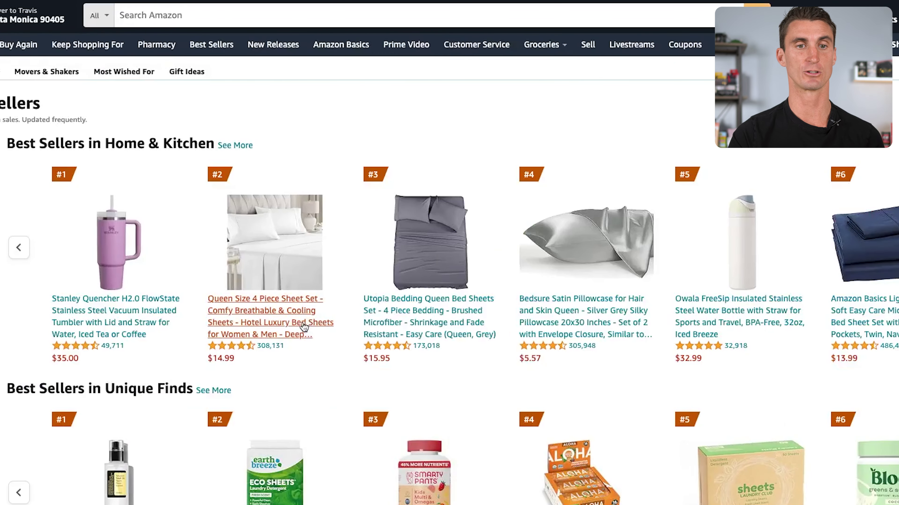
- Open the COSRX Snail Mucin essence from the Unique Finds best sellers and run Xray product research on it
scroll(300, 325, "down", 4)
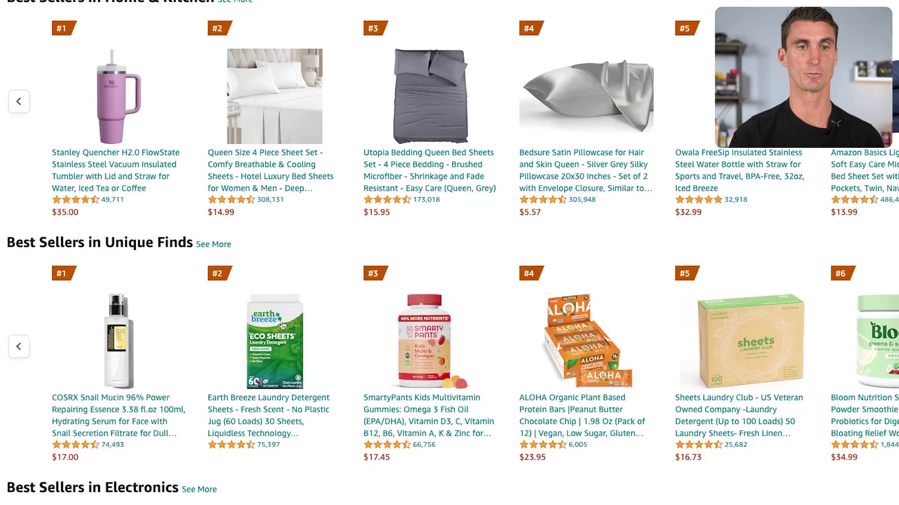
left_click(139, 422)
left_click(848, 14)
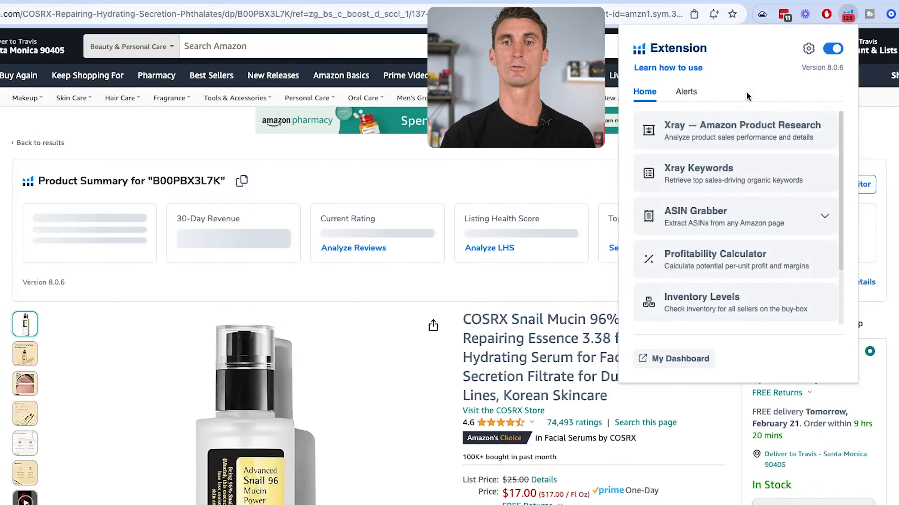
left_click(739, 129)
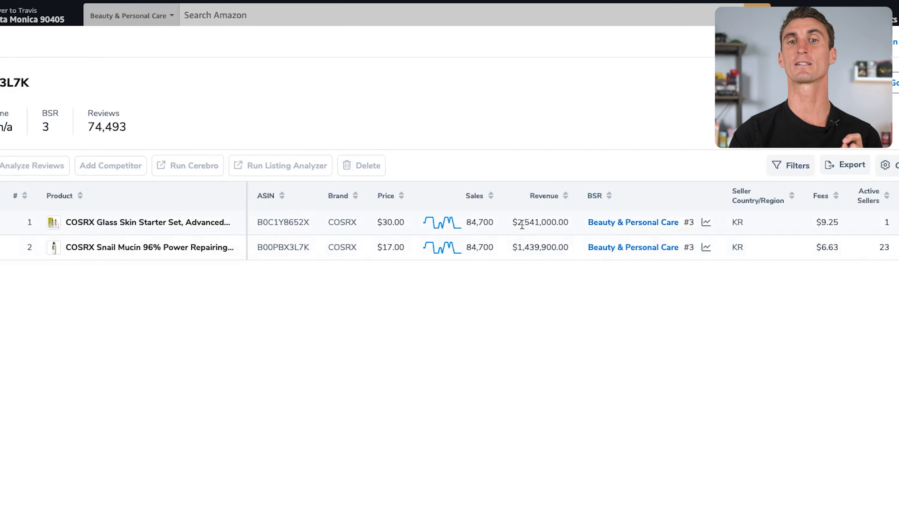
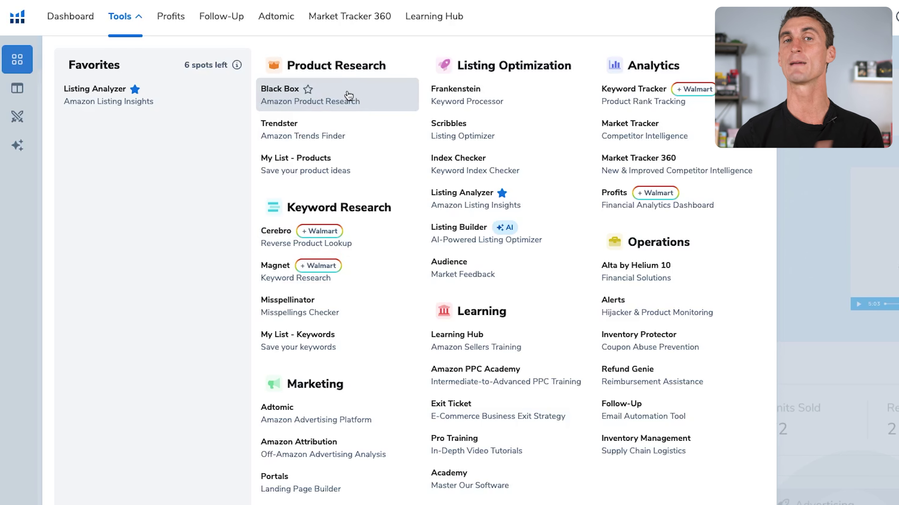
- Open Helium 10's Black Box product research tool and look through its product category options
left_click(348, 96)
scroll(661, 156, "down", 3)
left_click(128, 184)
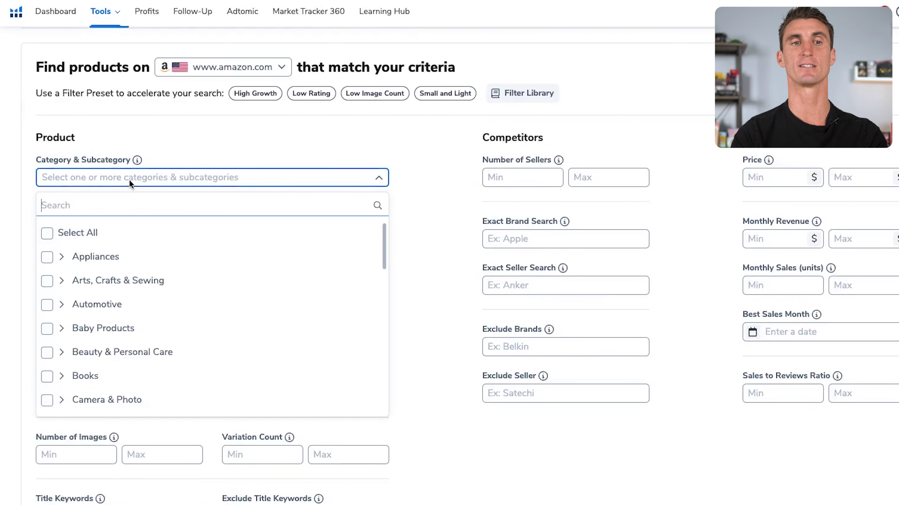
left_click(393, 143)
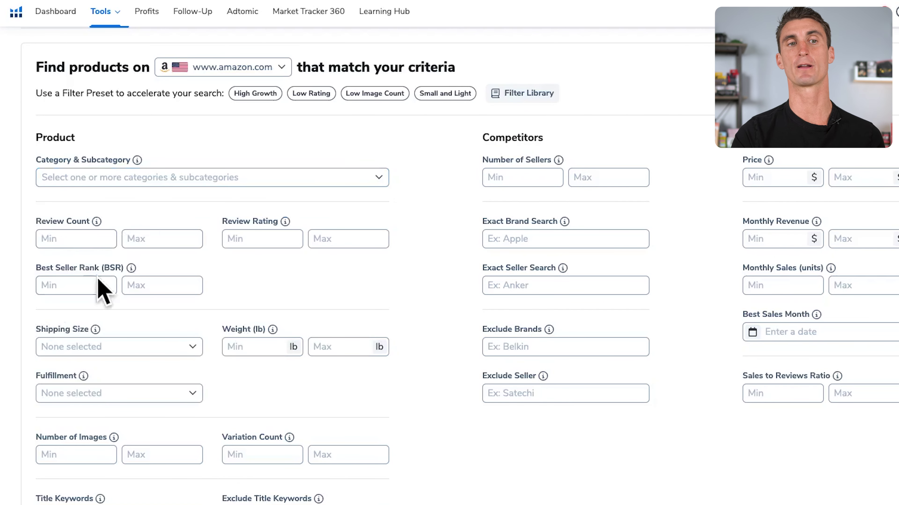
- Examine the Black Box product, competitor and sales filters, including the minimum price
scroll(176, 237, "down", 1)
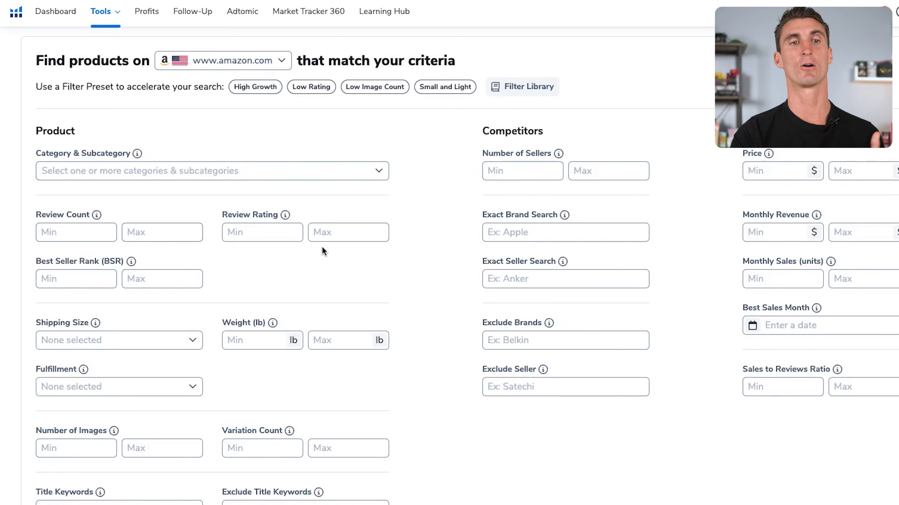
left_click(761, 173)
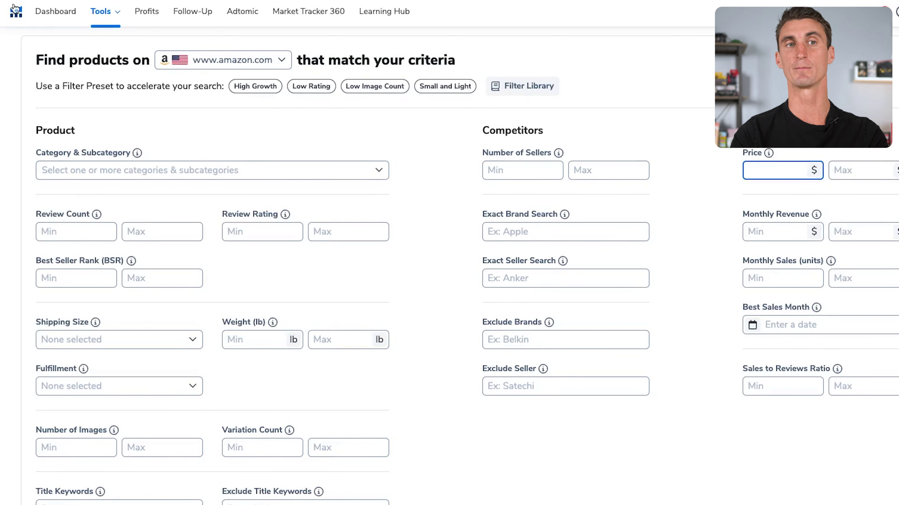
scroll(217, 158, "down", 1)
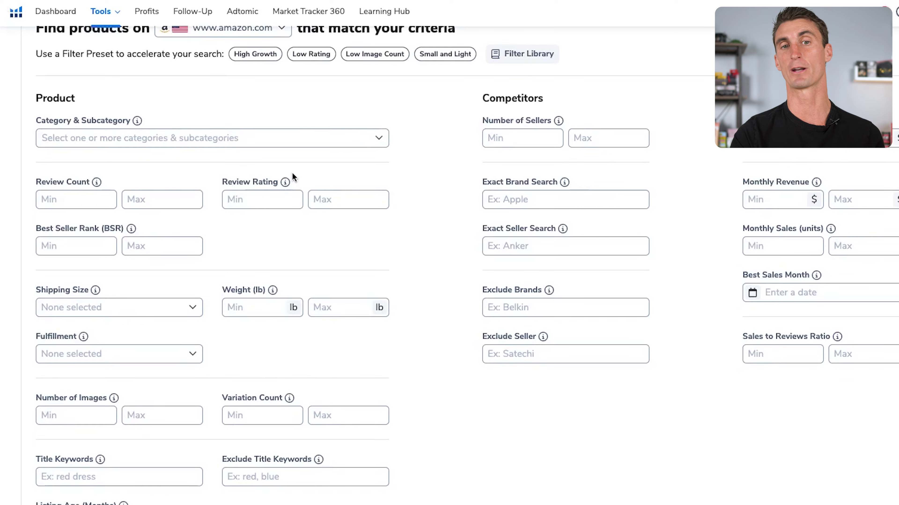
scroll(292, 175, "up", 4)
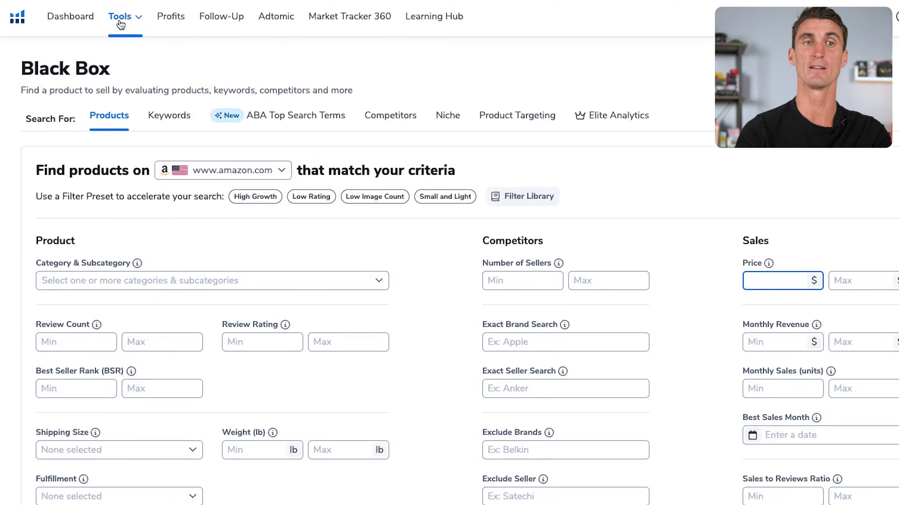
- Look over the Trendster trends checker and open the Frankenstein keyword processor at its original keywords box
left_click(137, 24)
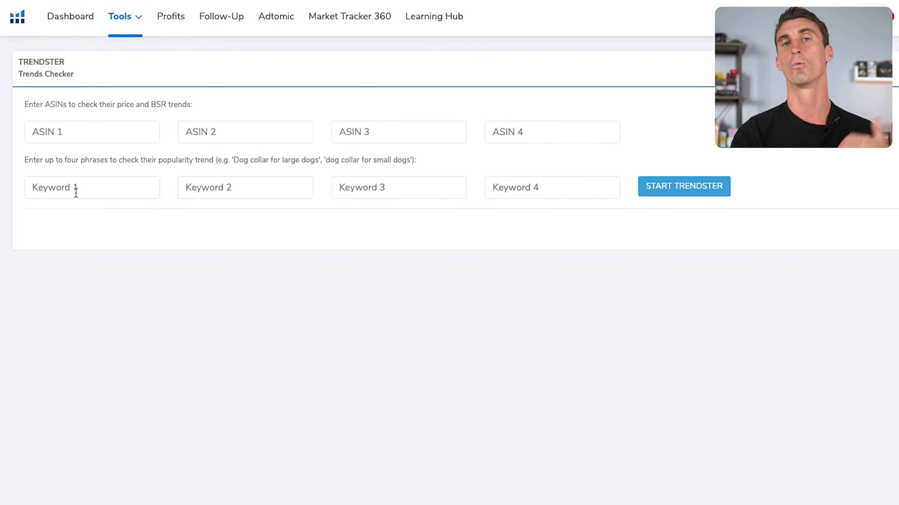
left_click(138, 17)
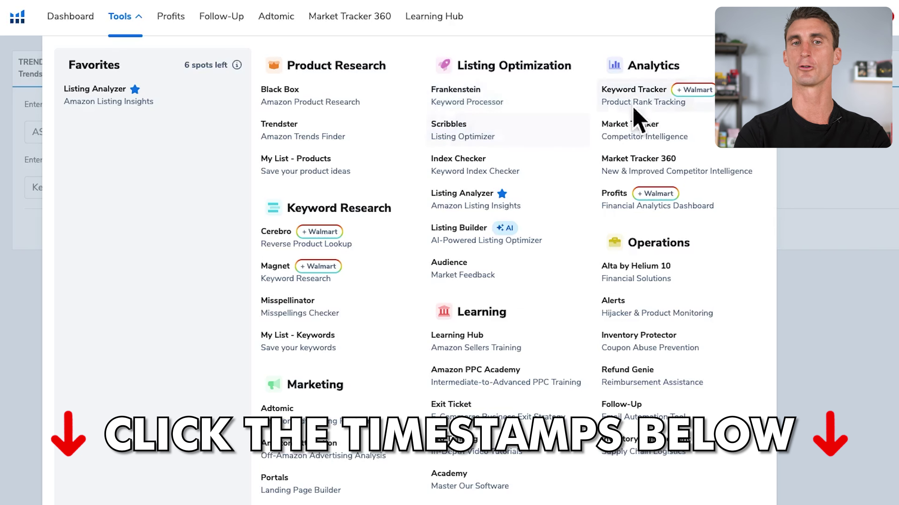
left_click(518, 106)
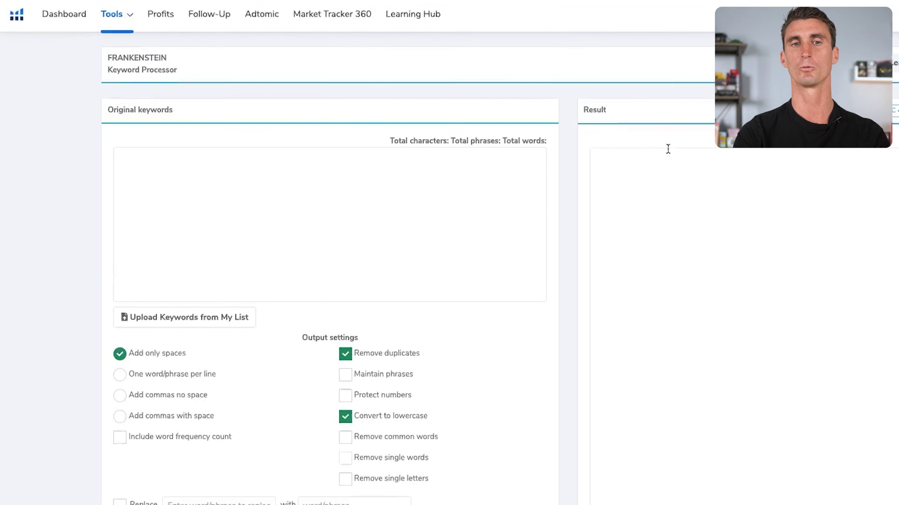
left_click(267, 219)
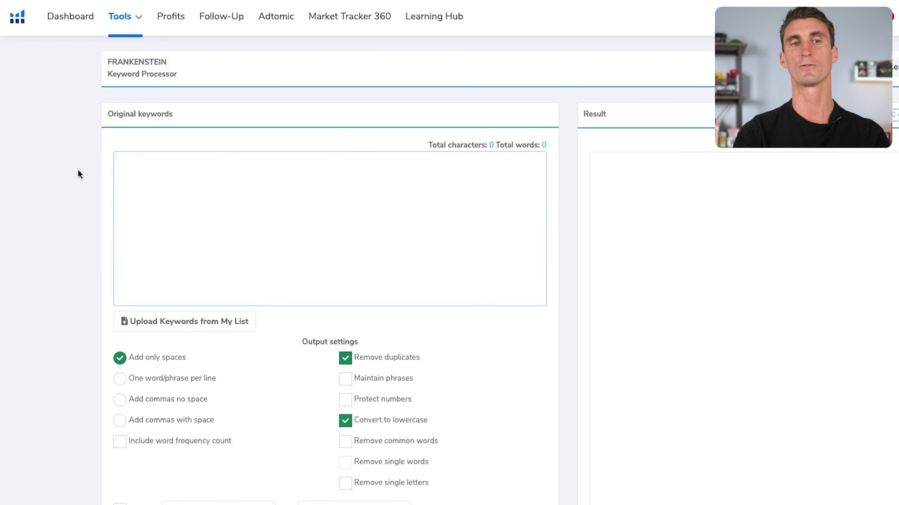
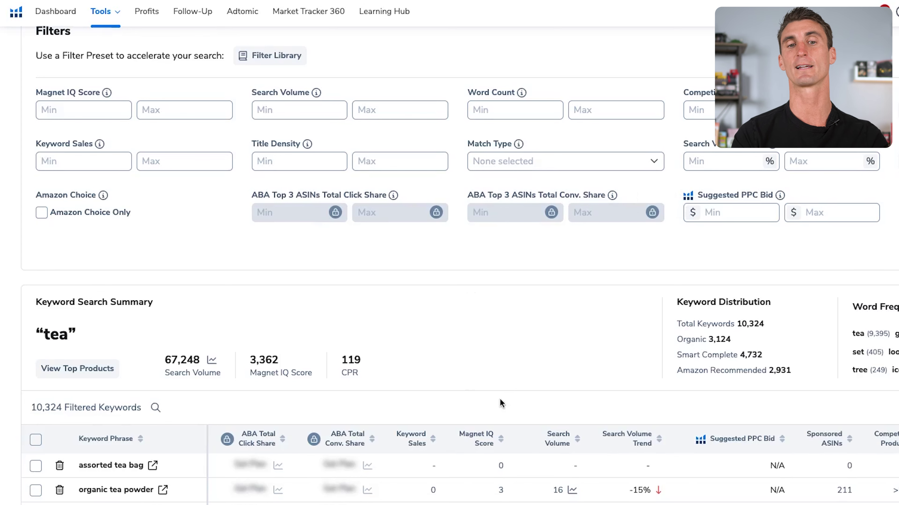
- Sort the Magnet keyword results for "tea" by Magnet IQ Score, highest first
left_click(479, 443)
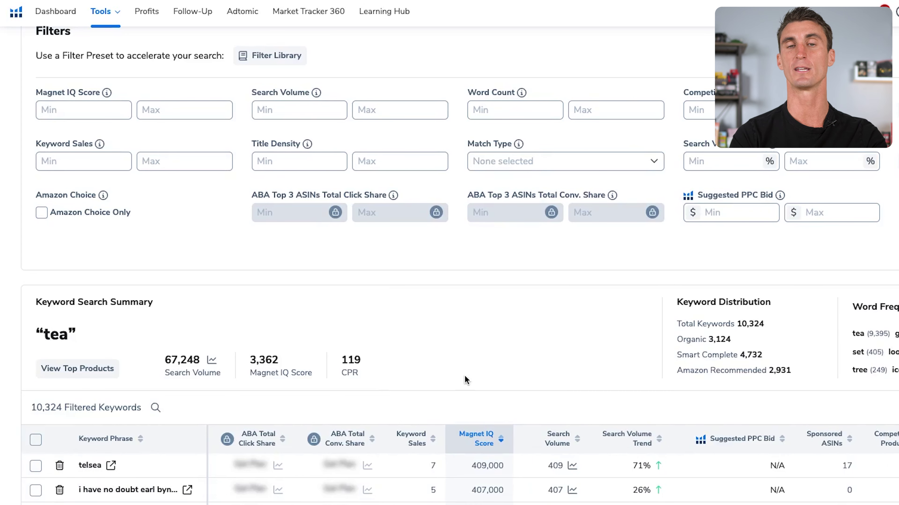
scroll(248, 443, "up", 1)
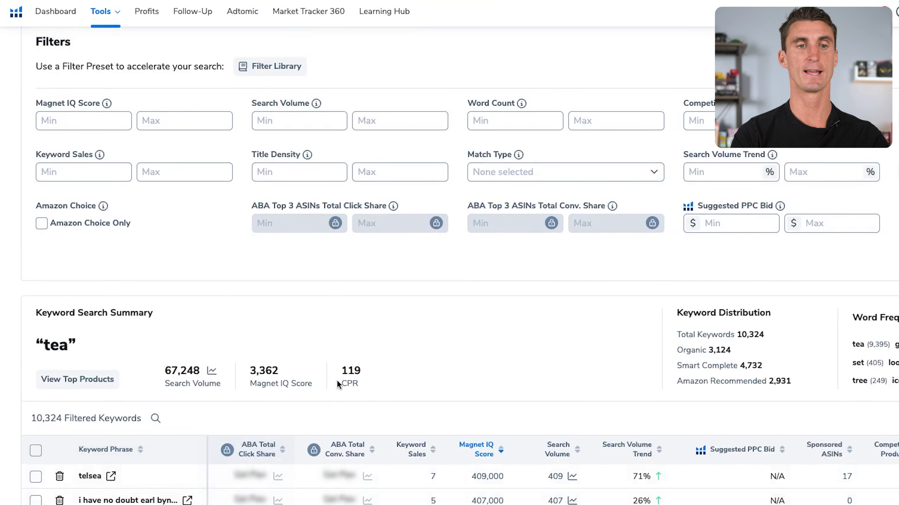
scroll(337, 379, "down", 4)
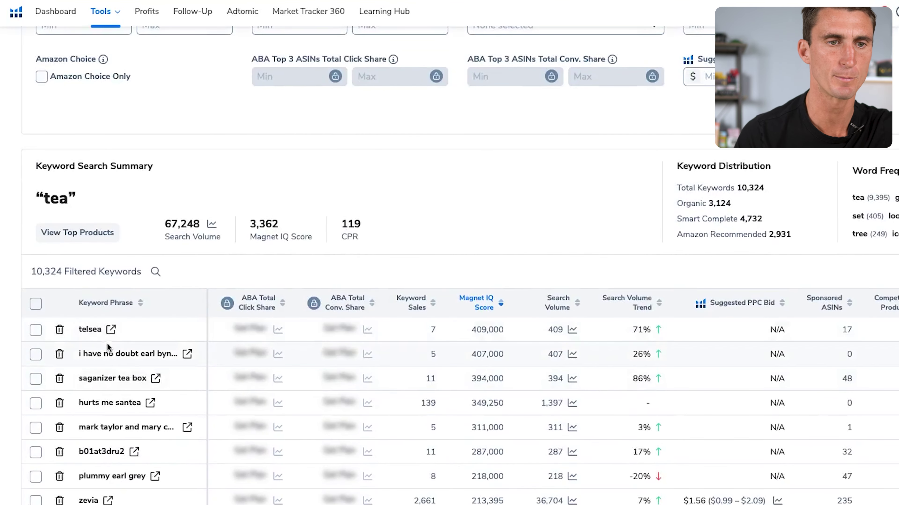
- Look at the Amazon search results for the "telsea" keyword and close them
left_click(112, 329)
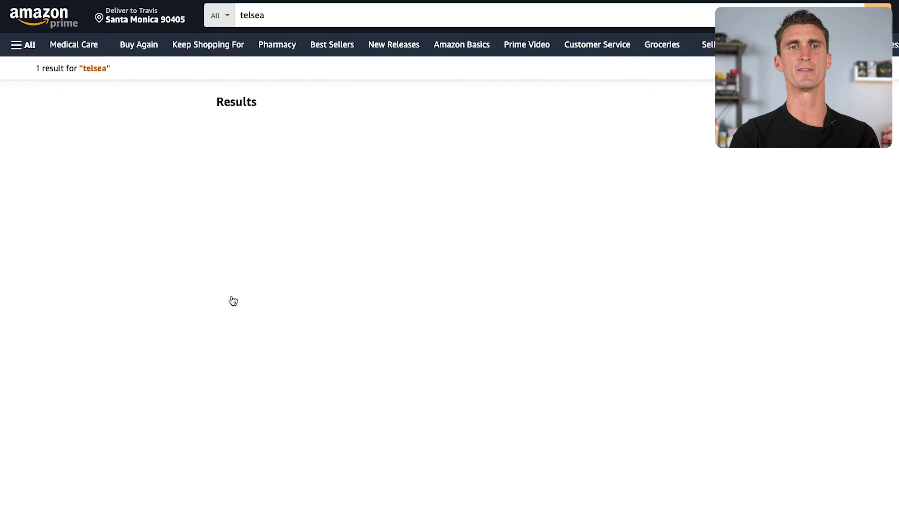
scroll(370, 69, "down", 1)
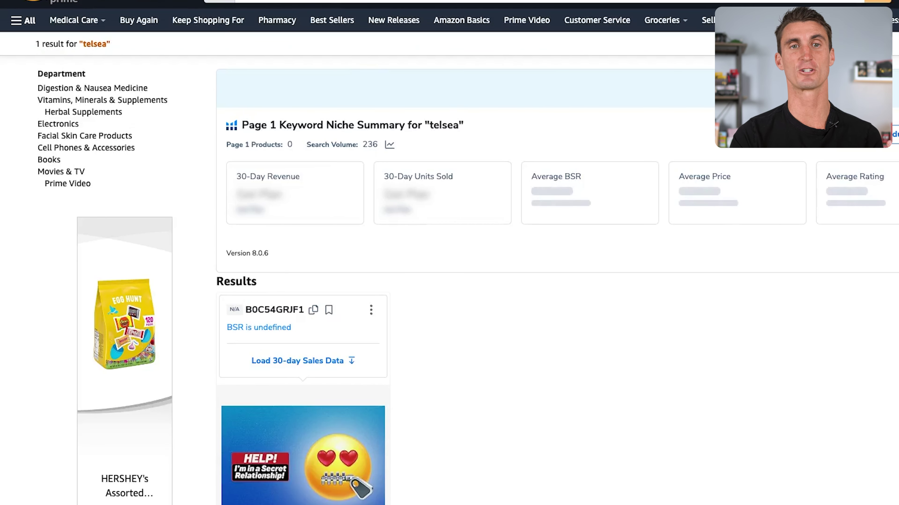
key("ctrl+w")
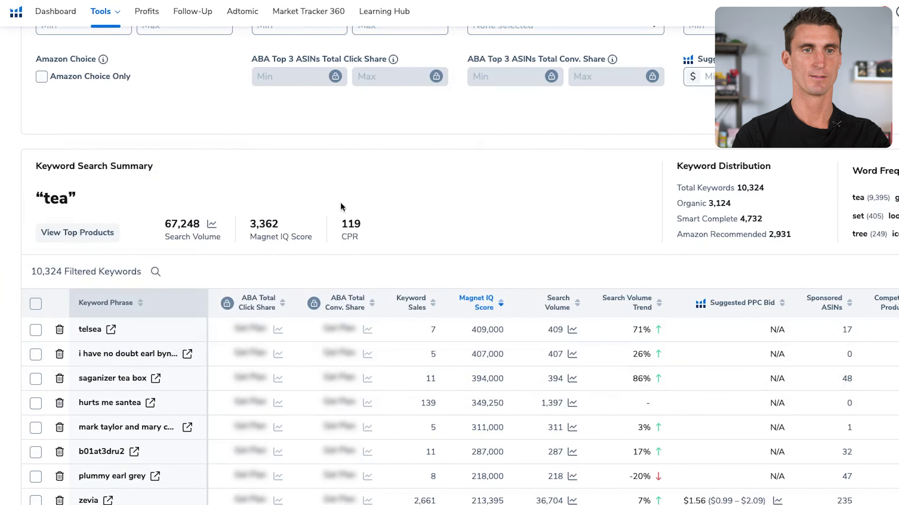
- Preview the top-ranked products for "saganizer tea box" and browse the keyword's Amazon search results
mouse_move(128, 378)
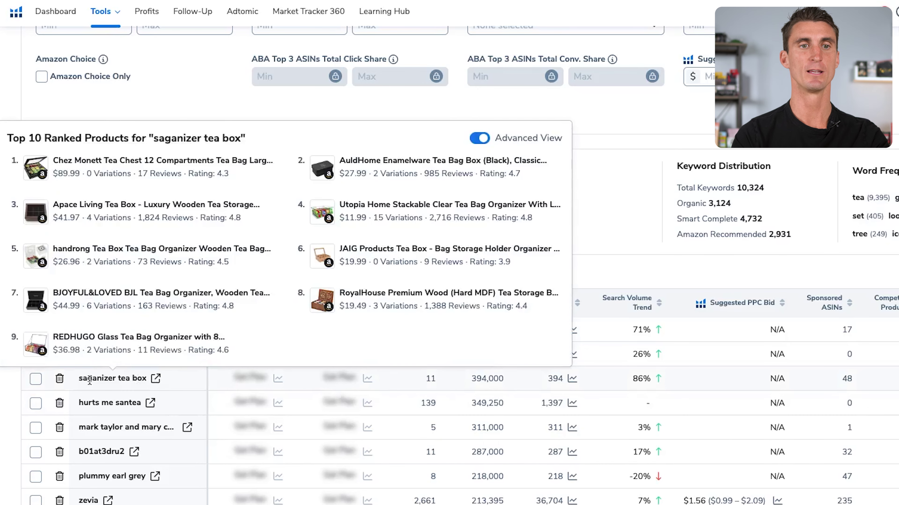
double_click(91, 378)
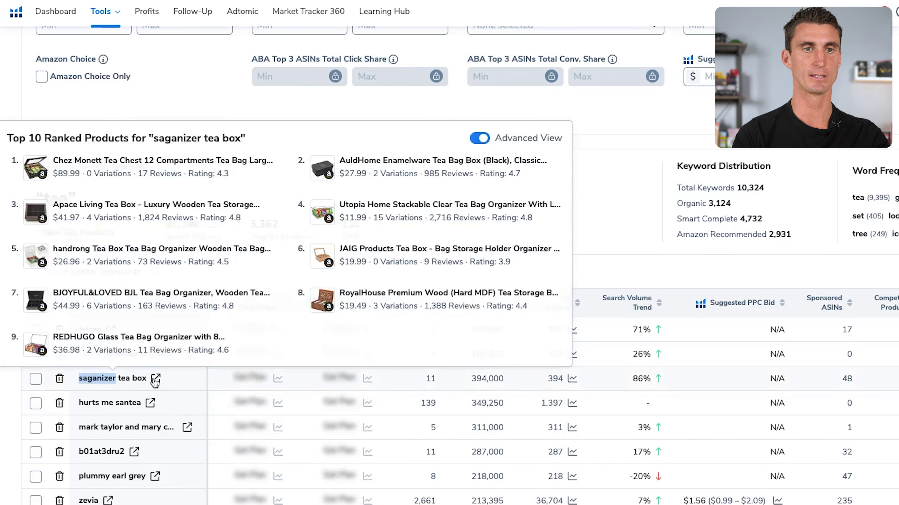
left_click(155, 380)
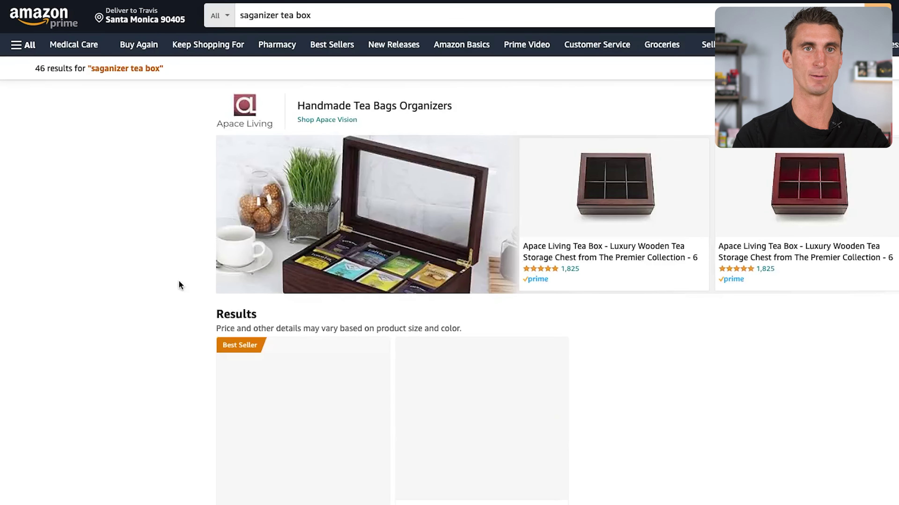
scroll(533, 271, "down", 10)
scroll(533, 271, "up", 3)
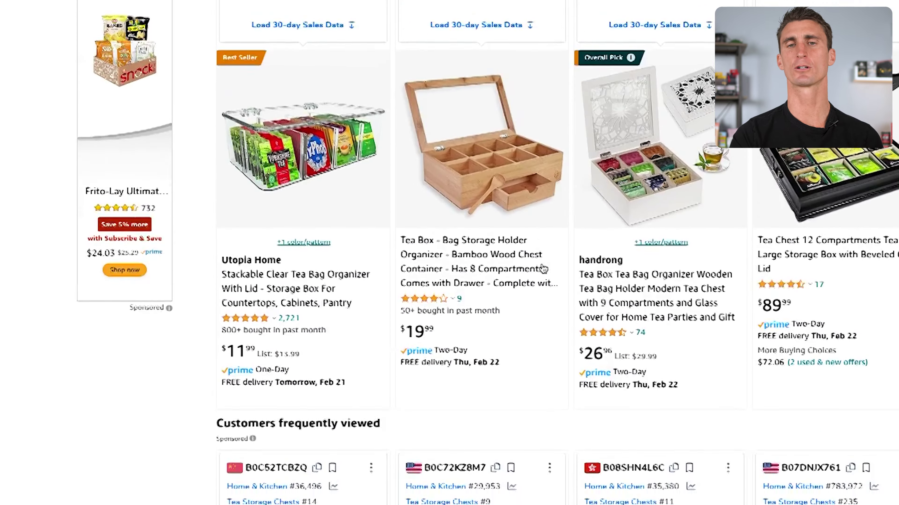
scroll(572, 213, "down", 12)
scroll(572, 212, "down", 15)
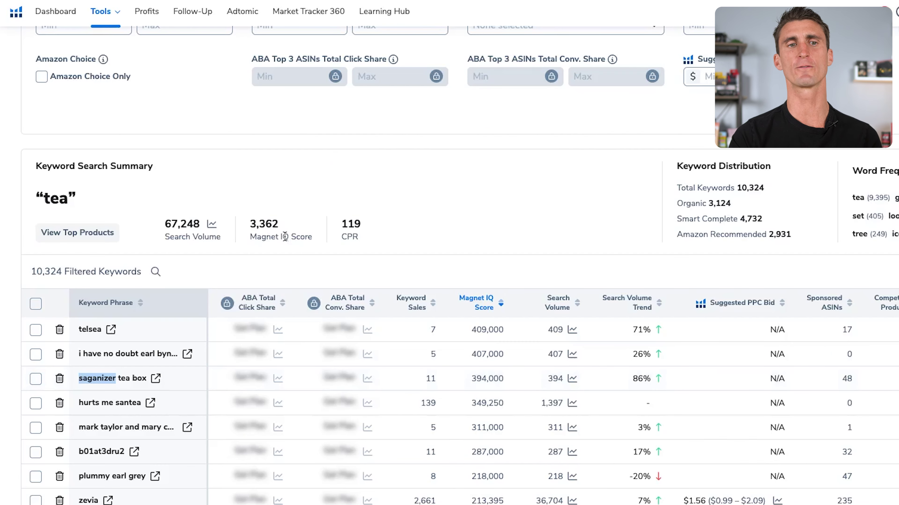
left_click(366, 184)
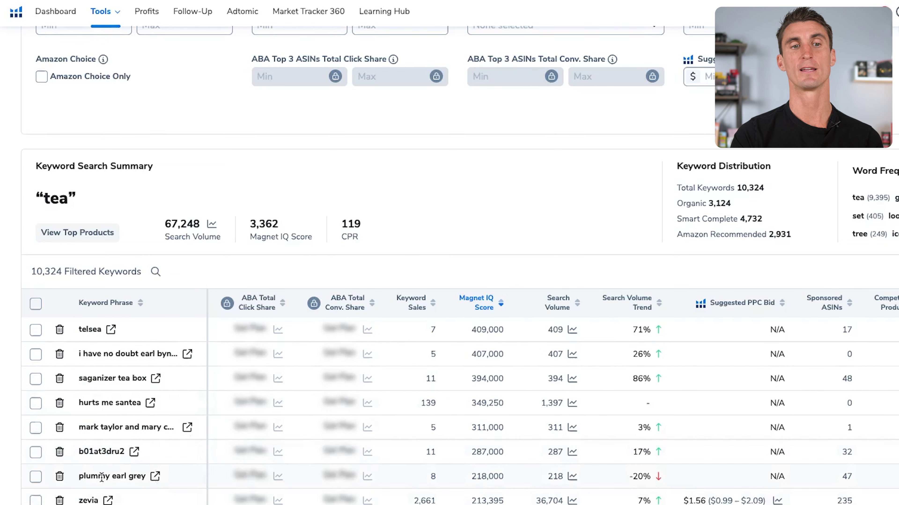
- Preview the top-ranked products for "plummy earl grey" and examine more of the keyword suggestions for "tea"
mouse_move(102, 478)
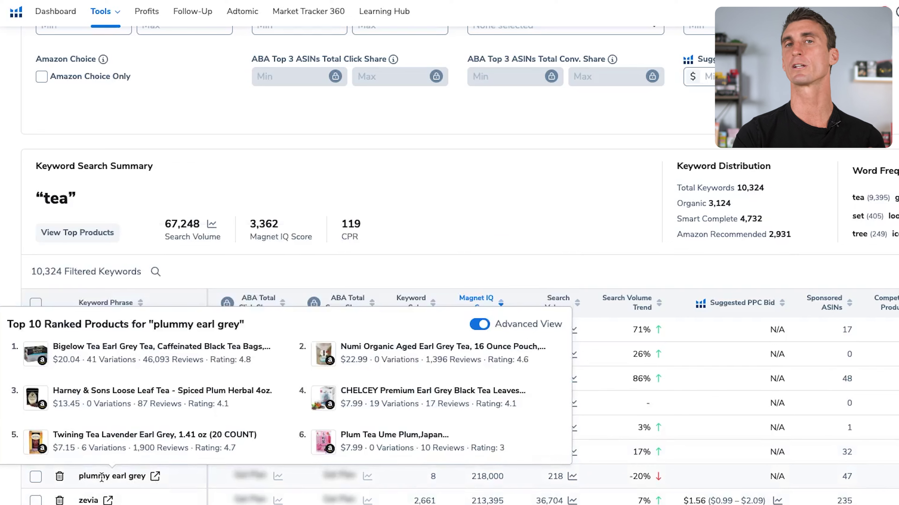
scroll(120, 485, "down", 3)
scroll(129, 474, "down", 3)
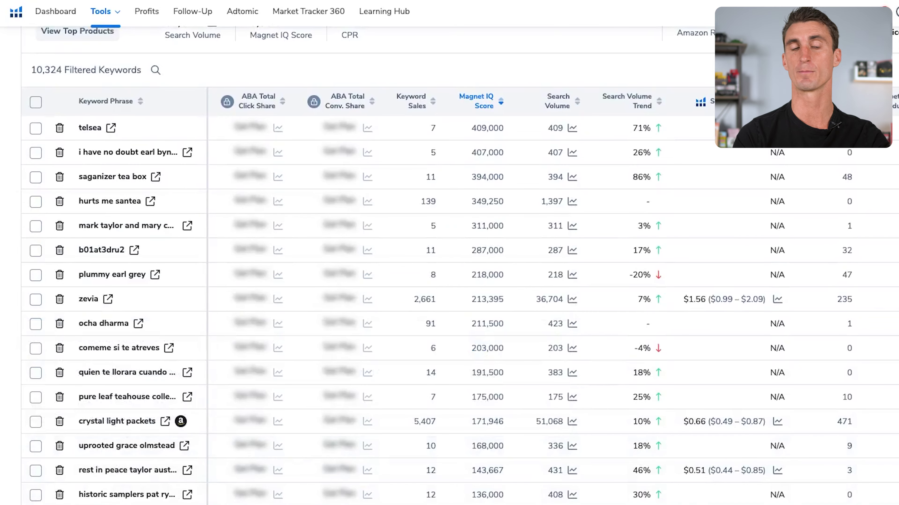
scroll(202, 452, "down", 6)
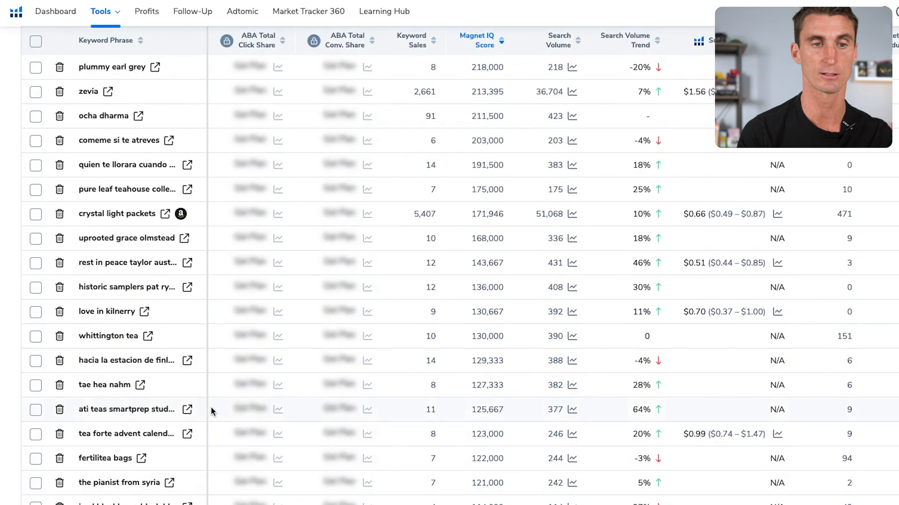
scroll(191, 440, "down", 10)
scroll(197, 440, "down", 10)
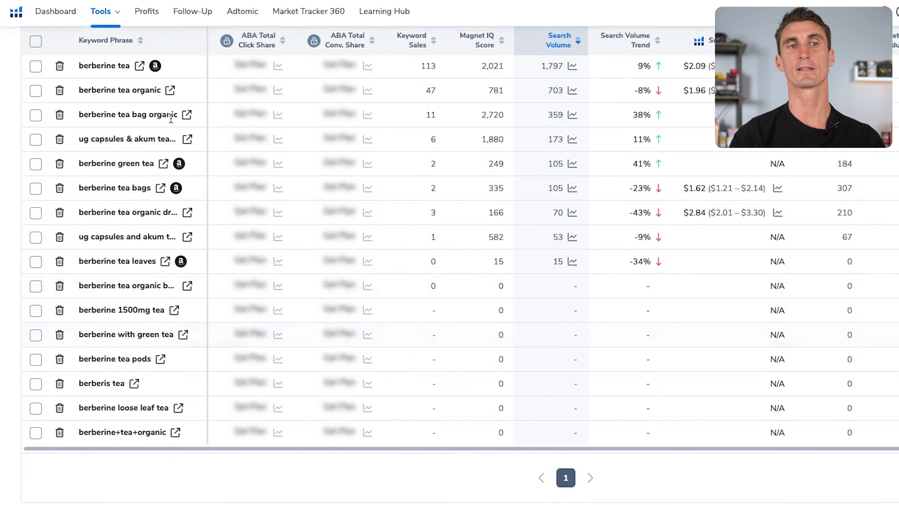
- Open the Amazon search results for the "berberine tea" keyword and browse the listed products
mouse_move(101, 65)
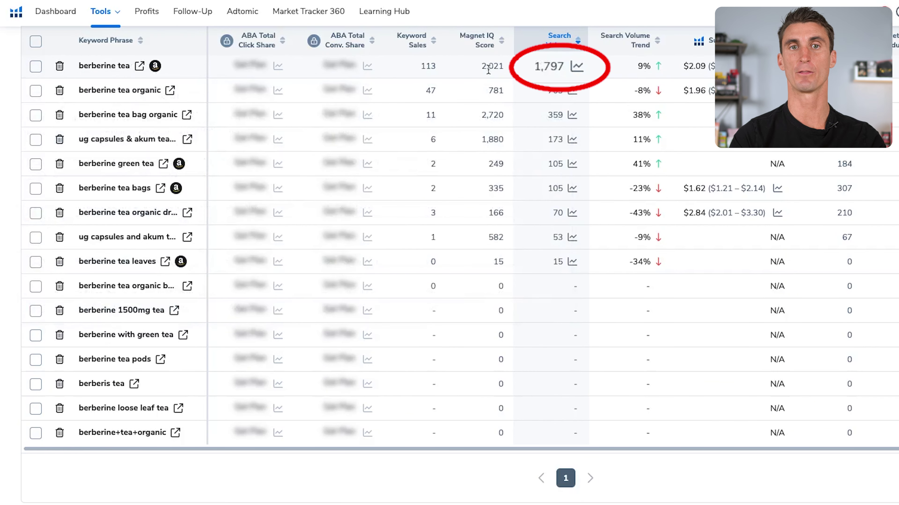
left_click(139, 66)
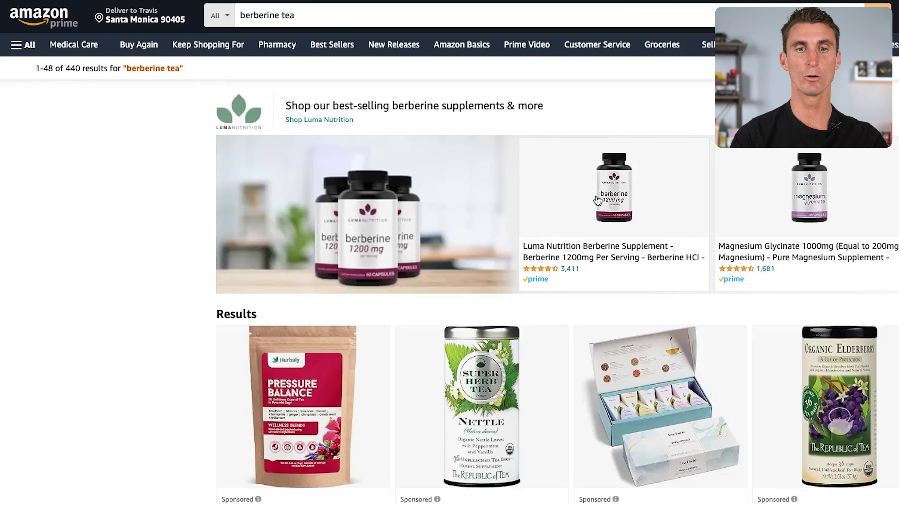
scroll(594, 201, "down", 5)
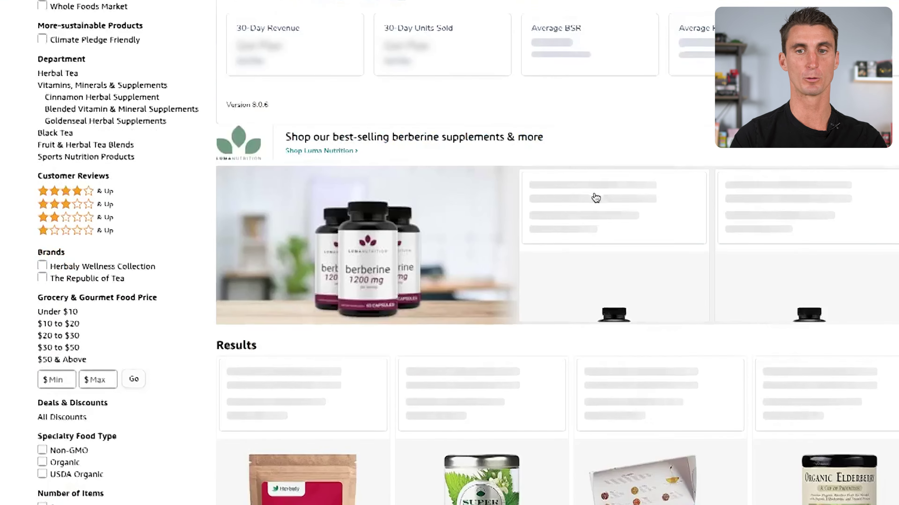
scroll(594, 195, "down", 8)
scroll(606, 195, "down", 3)
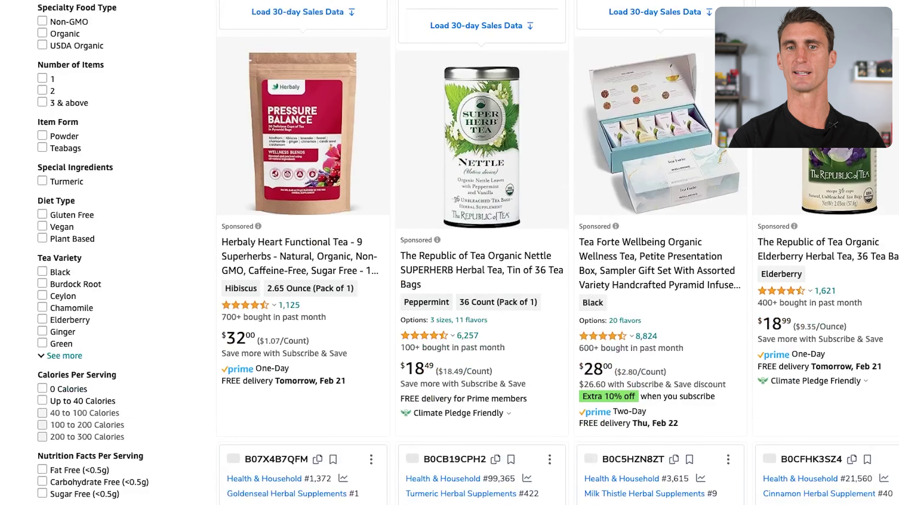
scroll(605, 194, "down", 3)
scroll(461, 475, "down", 5)
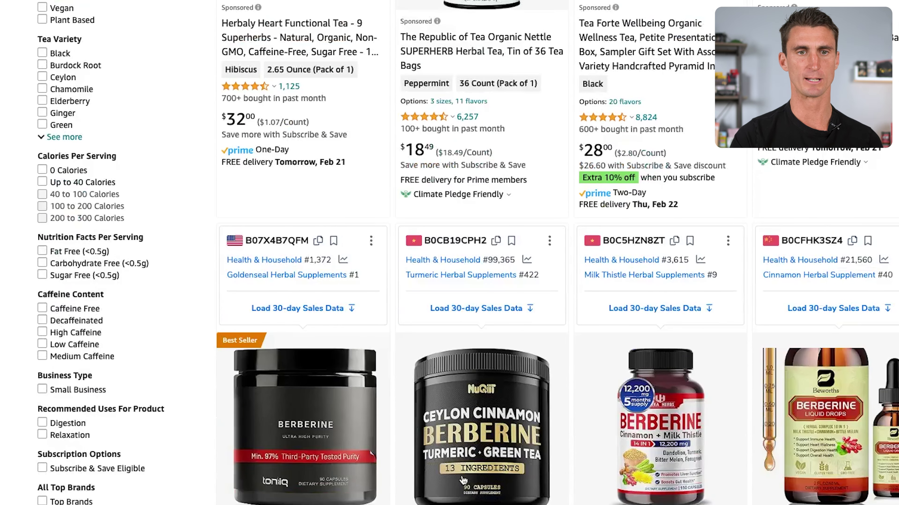
scroll(462, 475, "down", 10)
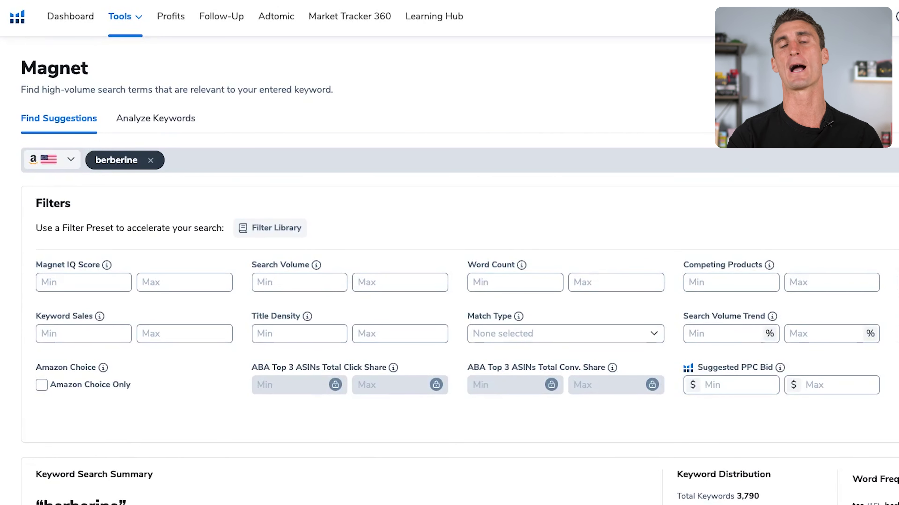
- Review the berberine supplement and herbal tea listings and run Xray product research on the Ancient Bliss Berberine listing
scroll(242, 503, "down", 5)
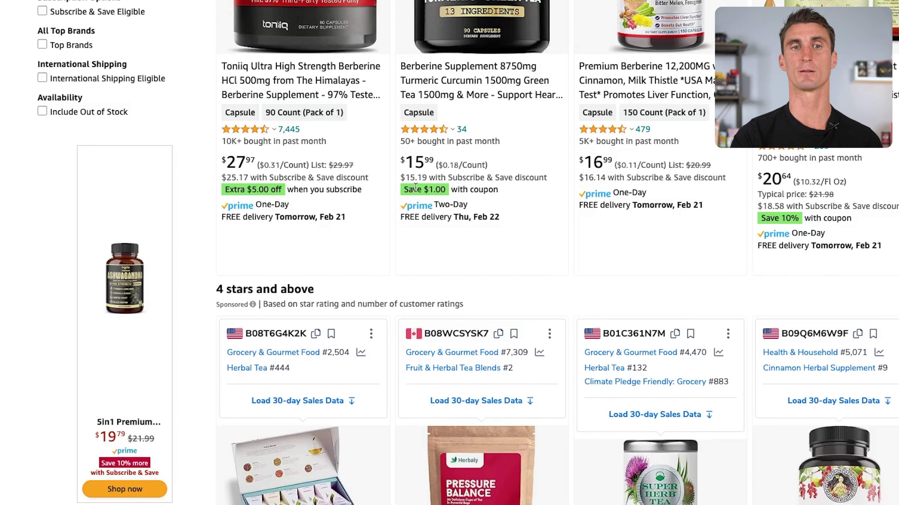
scroll(415, 187, "up", 4)
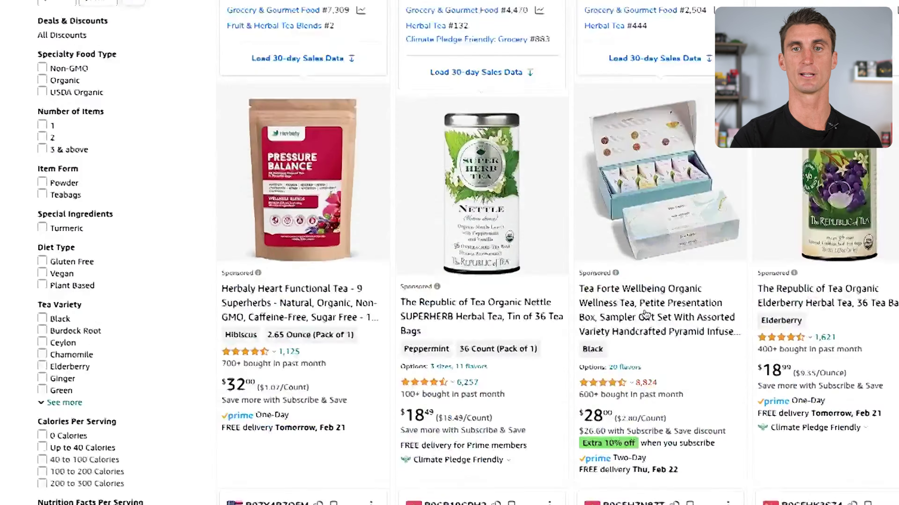
scroll(644, 314, "up", 10)
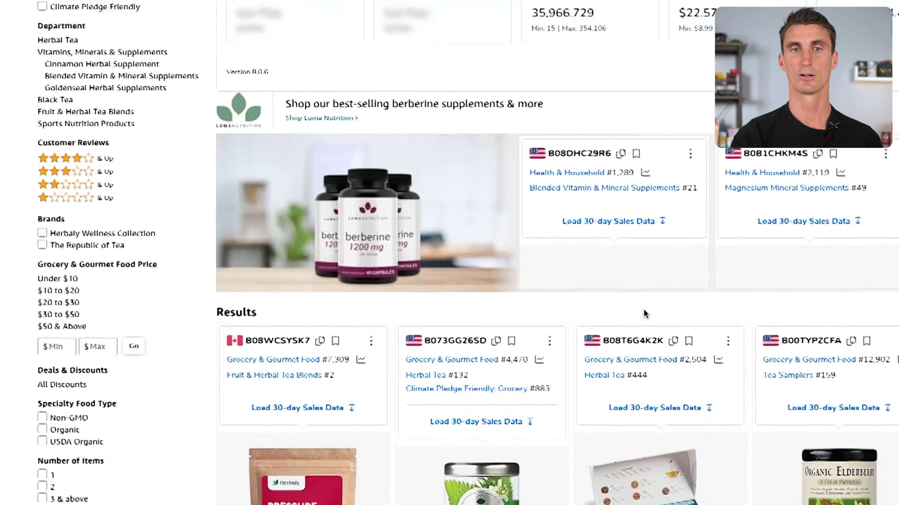
scroll(644, 314, "down", 10)
scroll(643, 307, "down", 5)
scroll(641, 305, "up", 3)
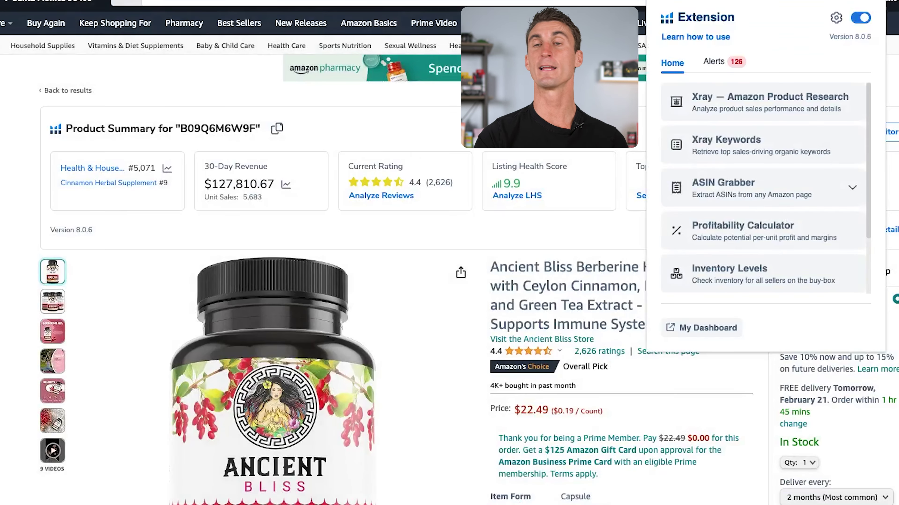
left_click(715, 114)
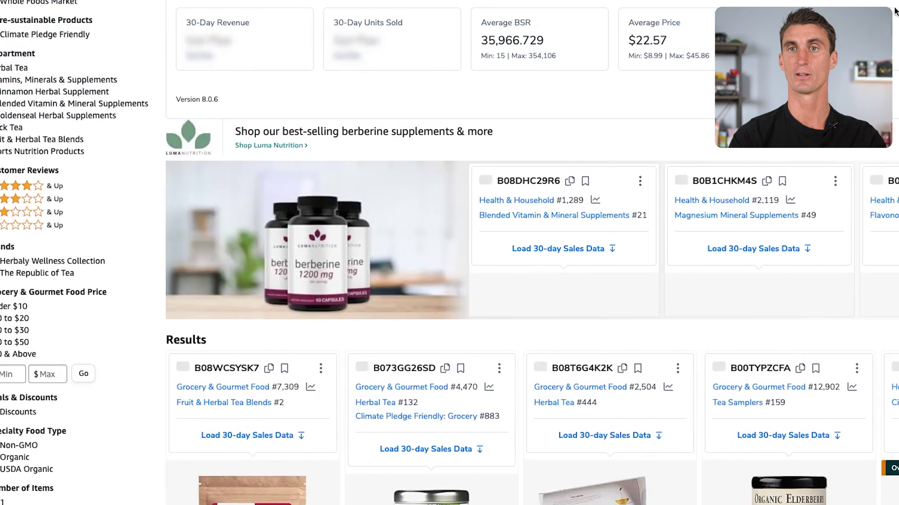
- Run Xray on the "berberine tea" results to compare the berberine products' revenues, and open the Toniiq Berberine listing
left_click(743, 101)
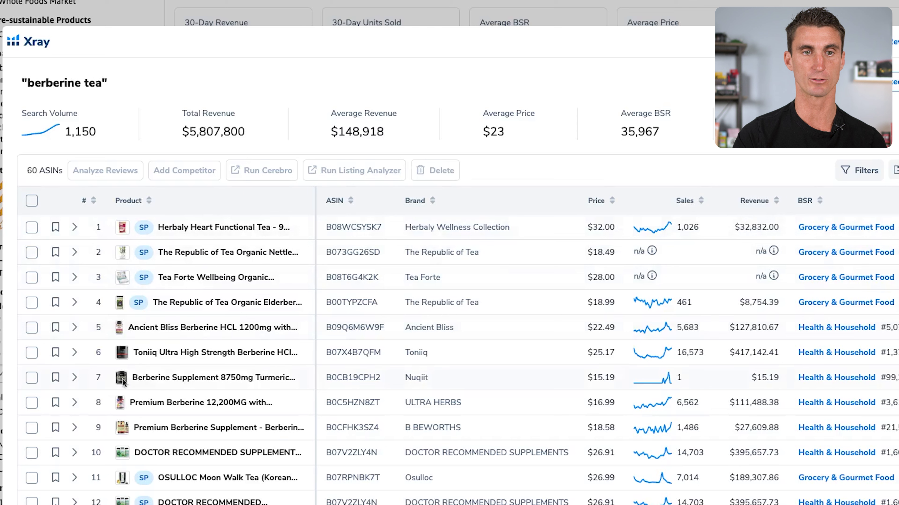
double_click(740, 352)
double_click(753, 403)
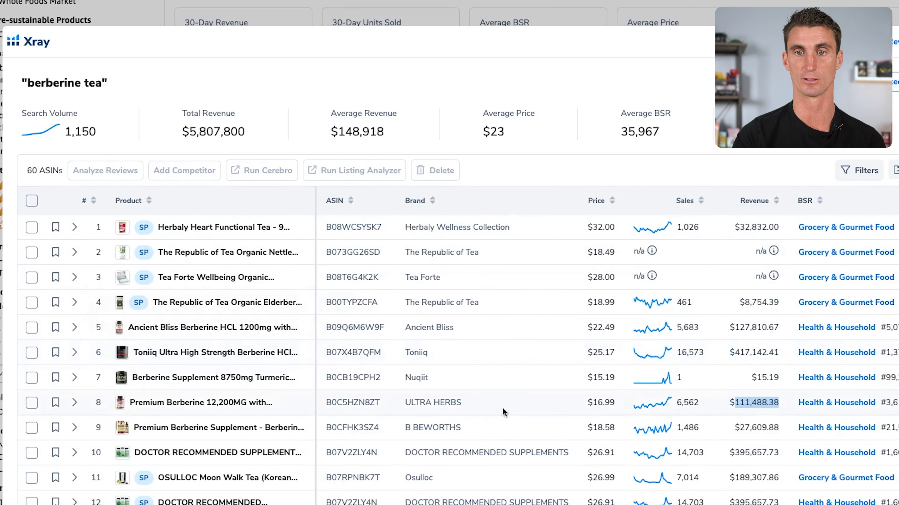
left_click(244, 352)
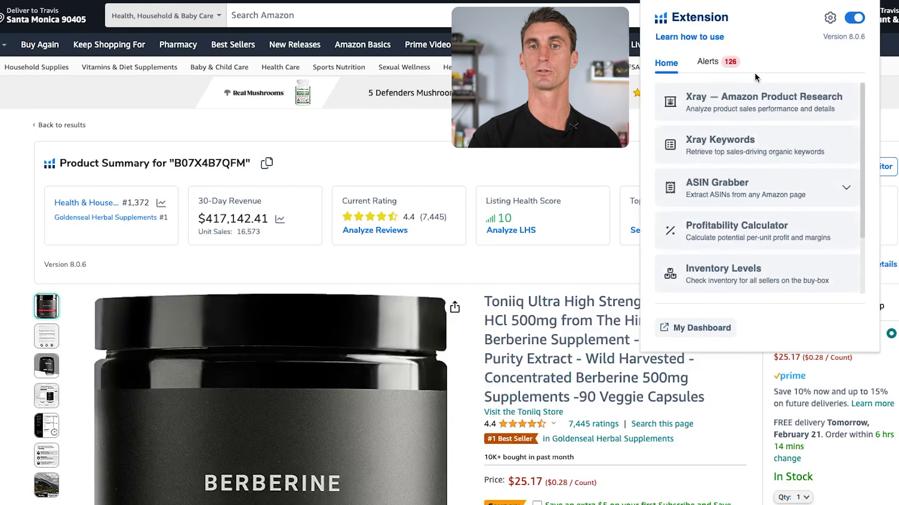
- Run Xray product research on the Toniiq Berberine listing and check its ASIN and price
left_click(831, 94)
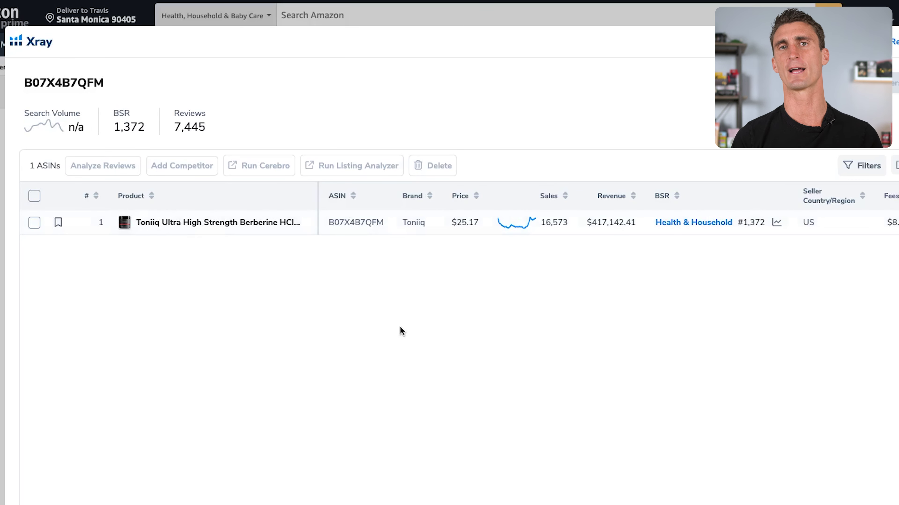
double_click(349, 224)
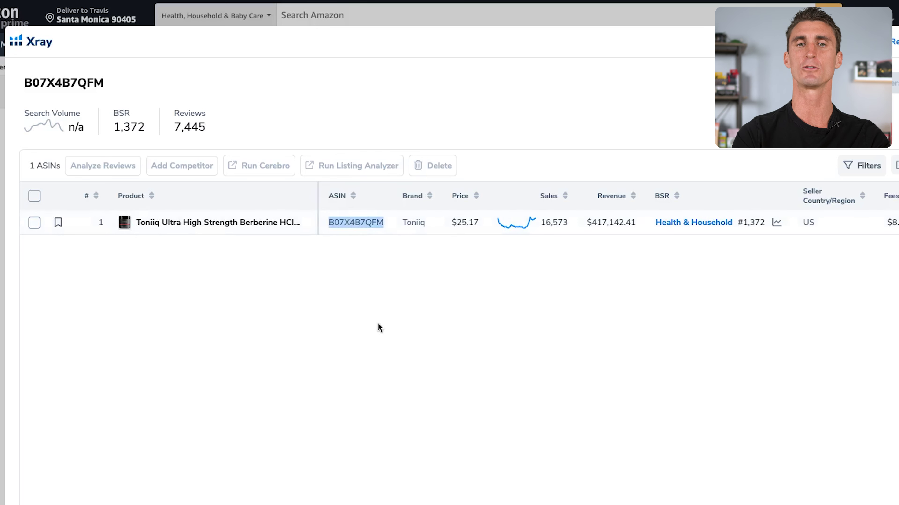
left_click(363, 297)
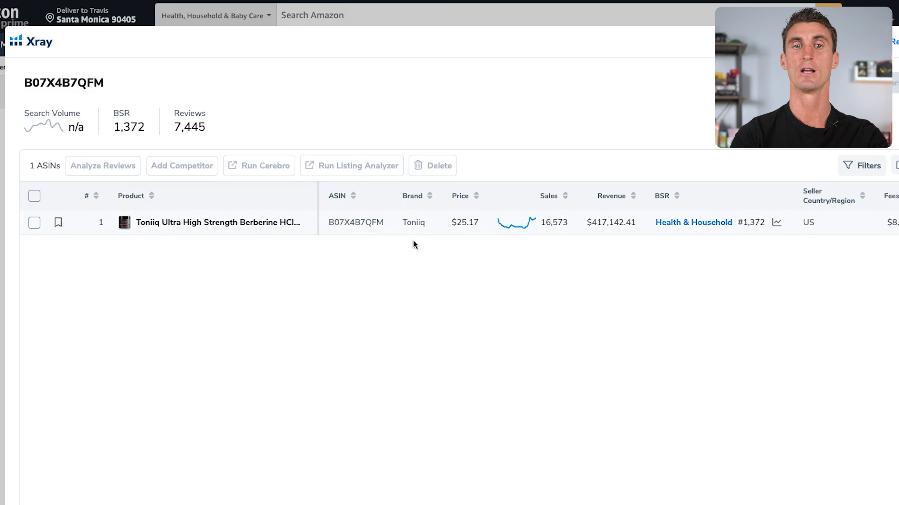
double_click(459, 220)
- Examine the Toniiq product's 30-day and all-time sales charts, along with its BSR and review count history
left_click(526, 223)
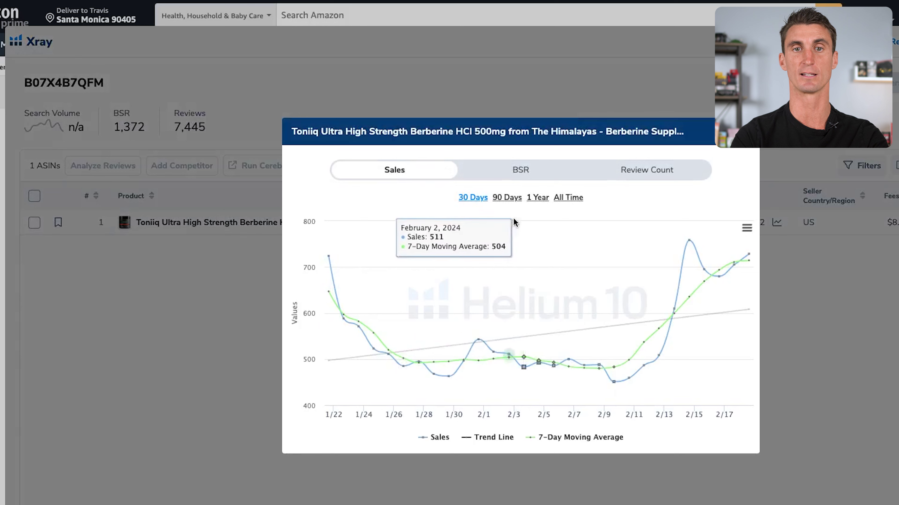
left_click(569, 198)
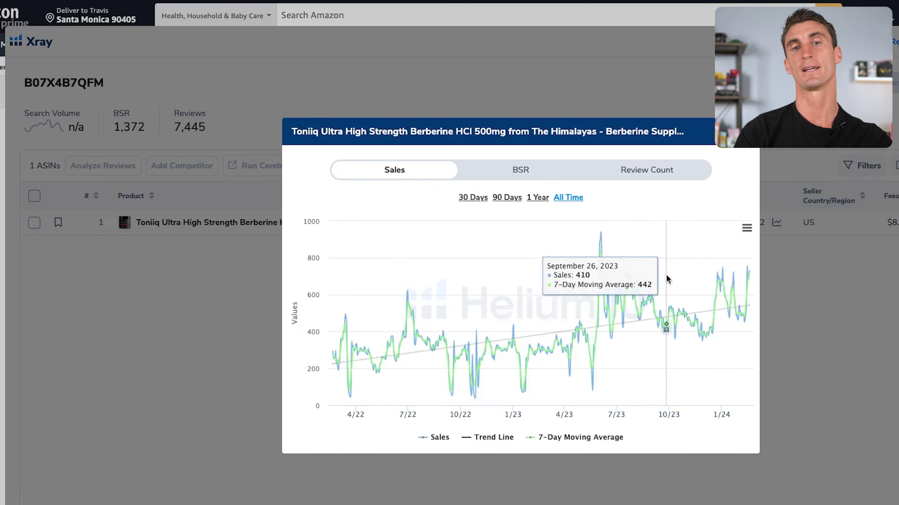
left_click(534, 174)
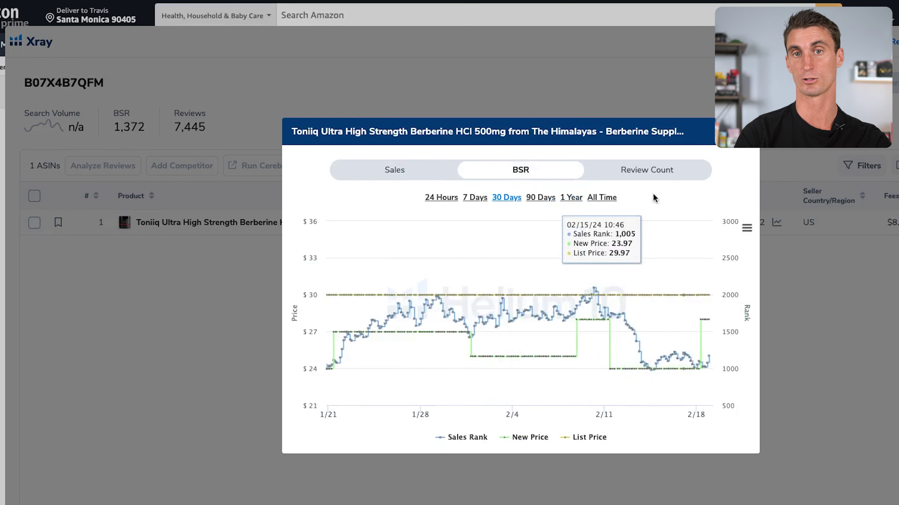
left_click(388, 176)
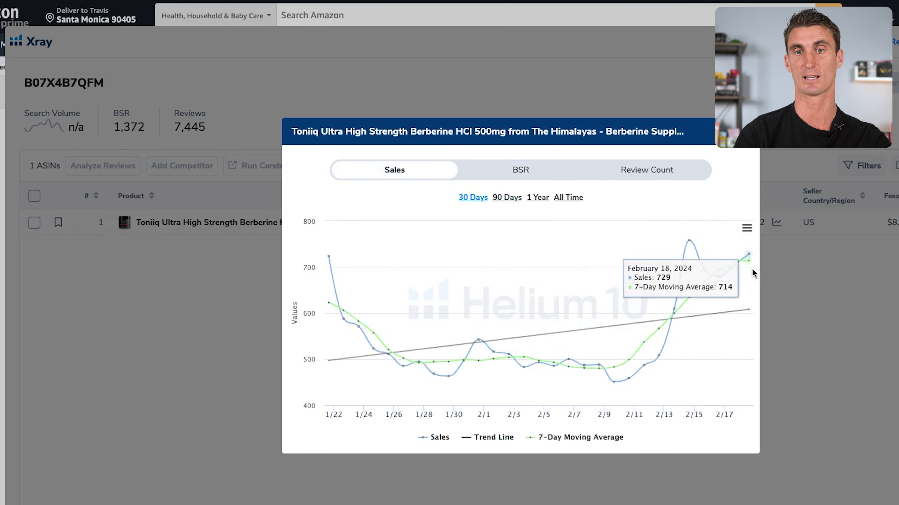
left_click(568, 173)
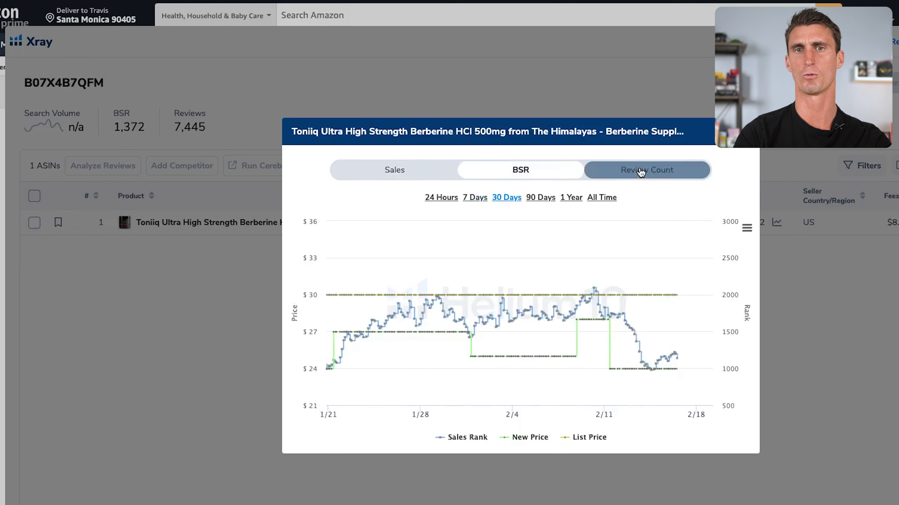
left_click(640, 173)
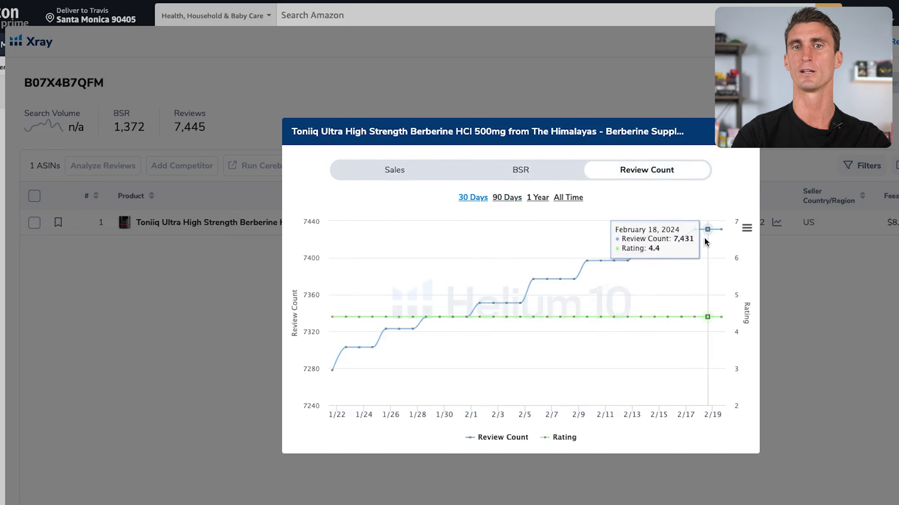
left_click(747, 132)
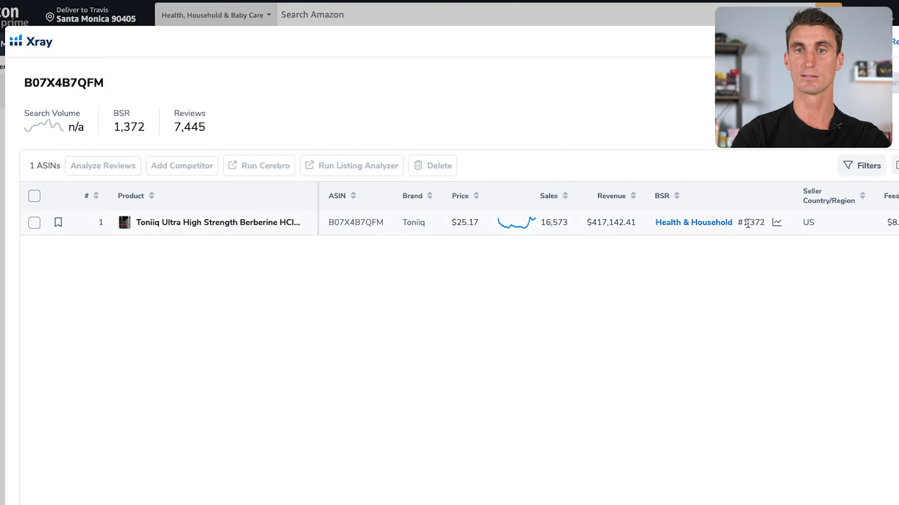
- Check the product's Health & Household BSR and its review count in the Xray table, and return to the listing
left_click_drag(743, 223, 772, 223)
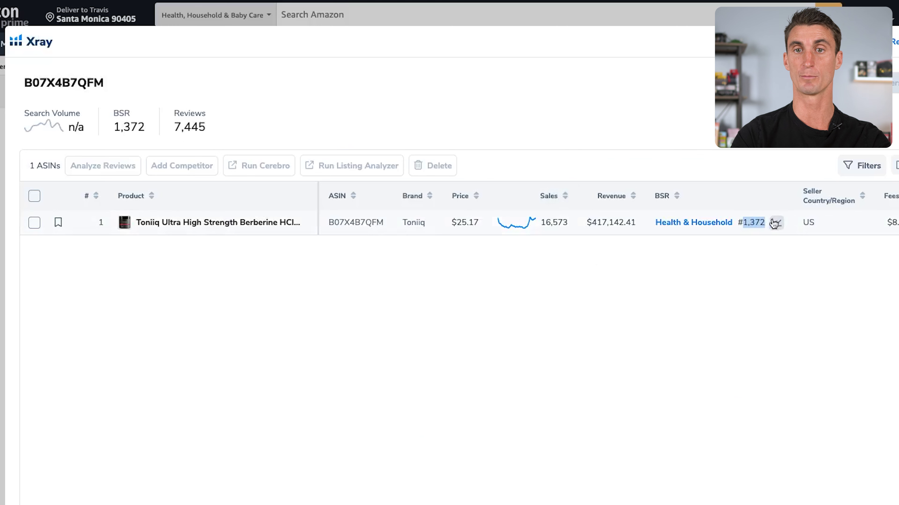
left_click(742, 259)
scroll(508, 315, "right", 10)
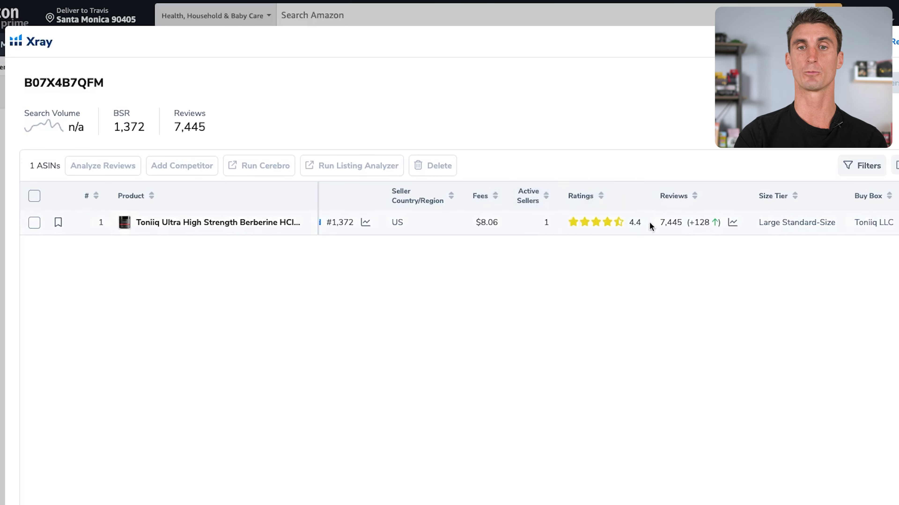
left_click_drag(661, 223, 703, 226)
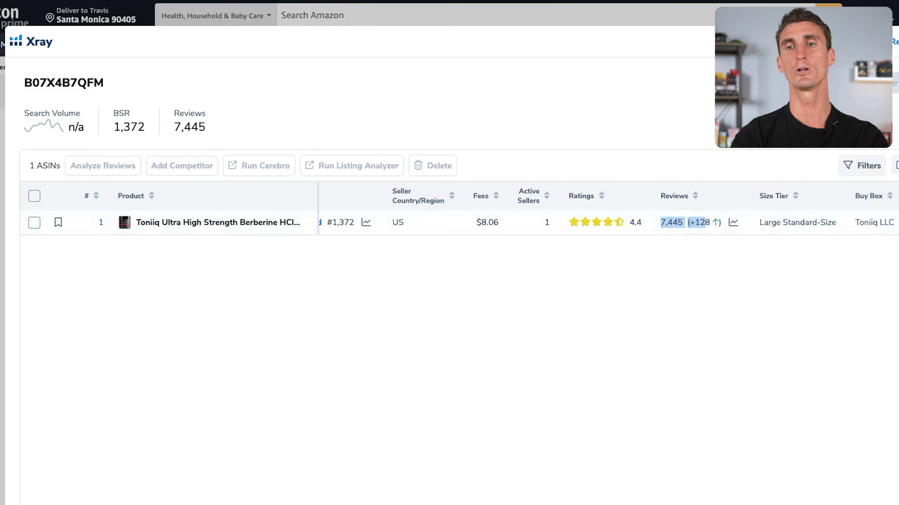
key("Escape")
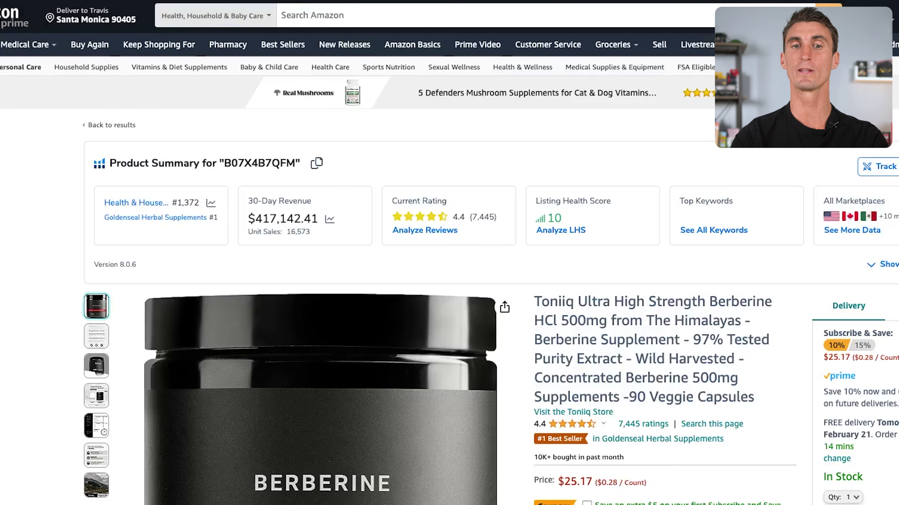
- Look over the Toniiq Berberine listing's main image and the capsule wording in its product title
scroll(316, 343, "down", 5)
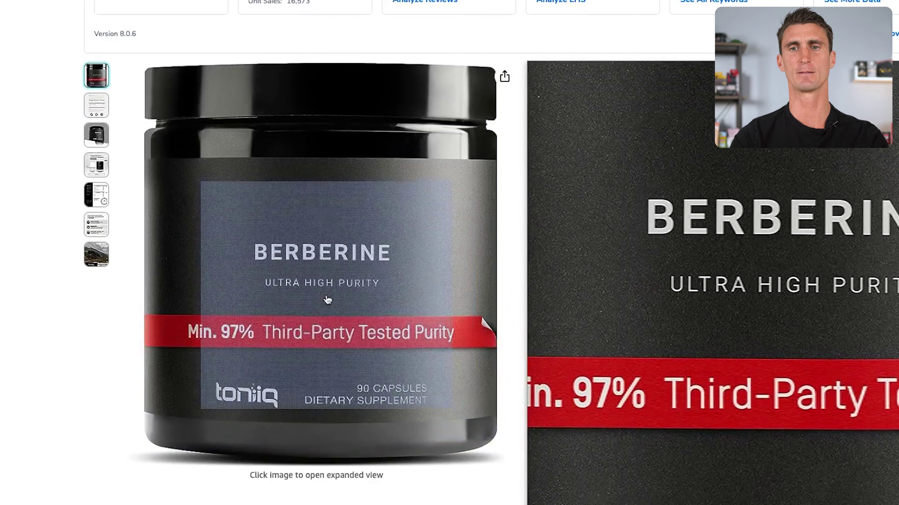
scroll(707, 264, "up", 3)
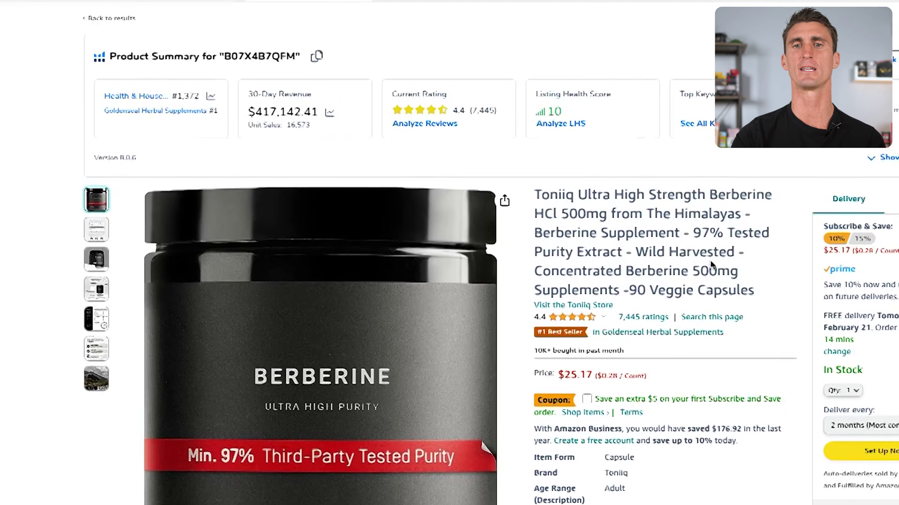
left_click_drag(638, 293, 759, 292)
left_click(759, 290)
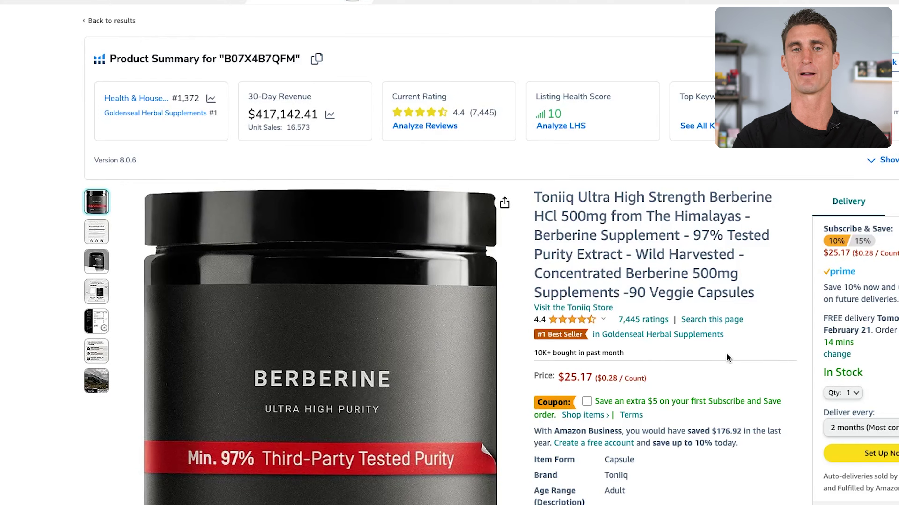
- Review the product's fulfillment and dimensions in the Xray table, and compare them with the product shown on the listing page
scroll(778, 318, "right", 3)
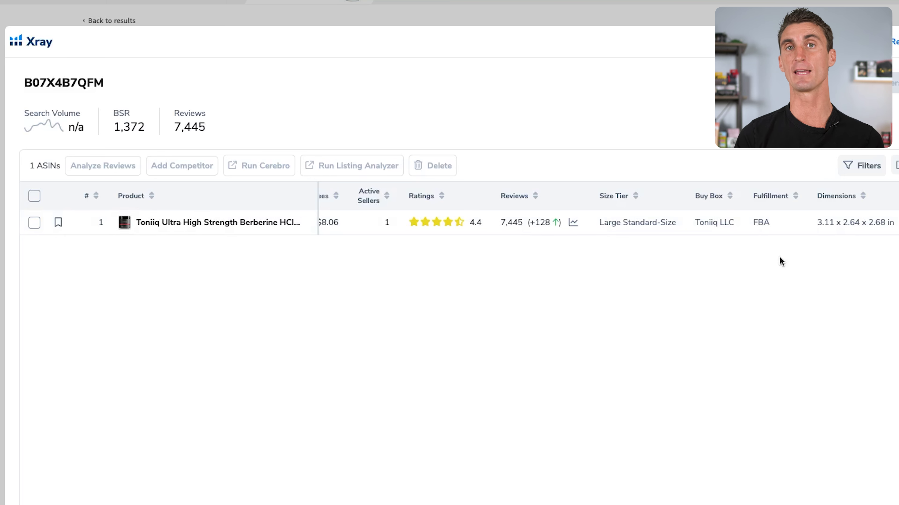
key("Escape")
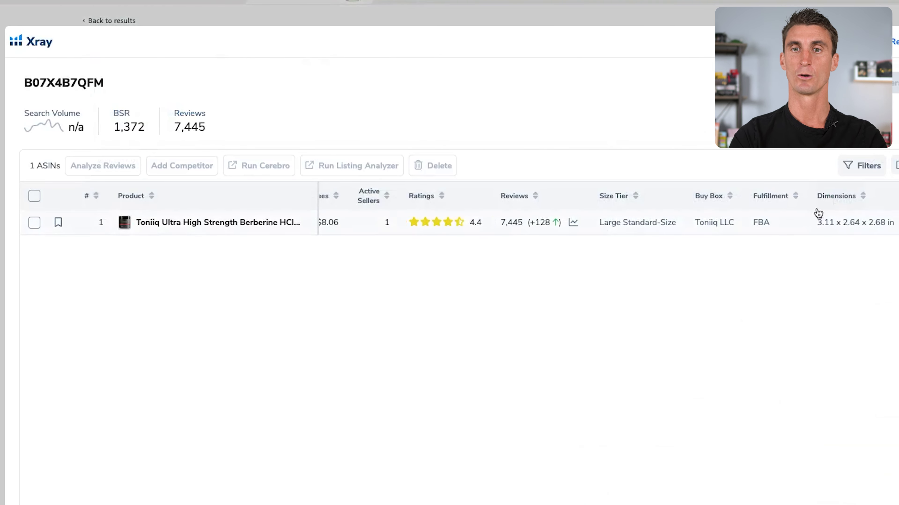
left_click_drag(815, 223, 895, 223)
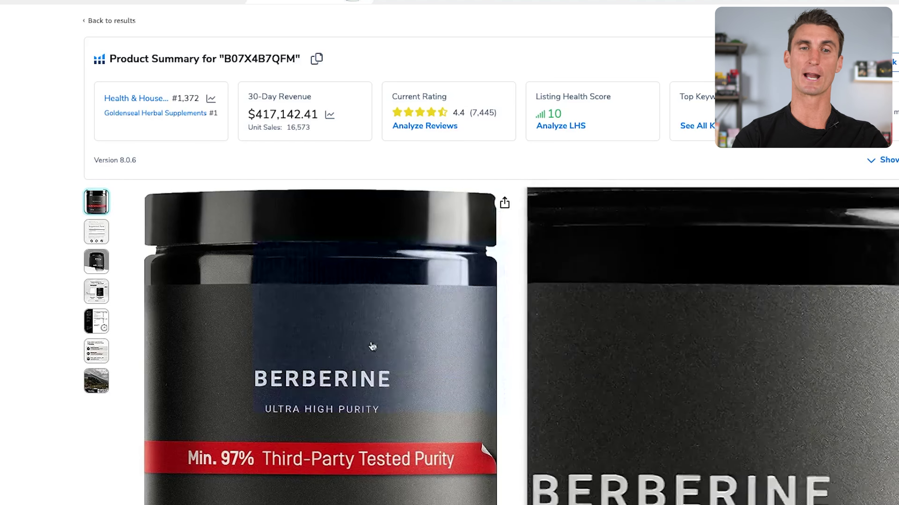
scroll(593, 224, "down", 2)
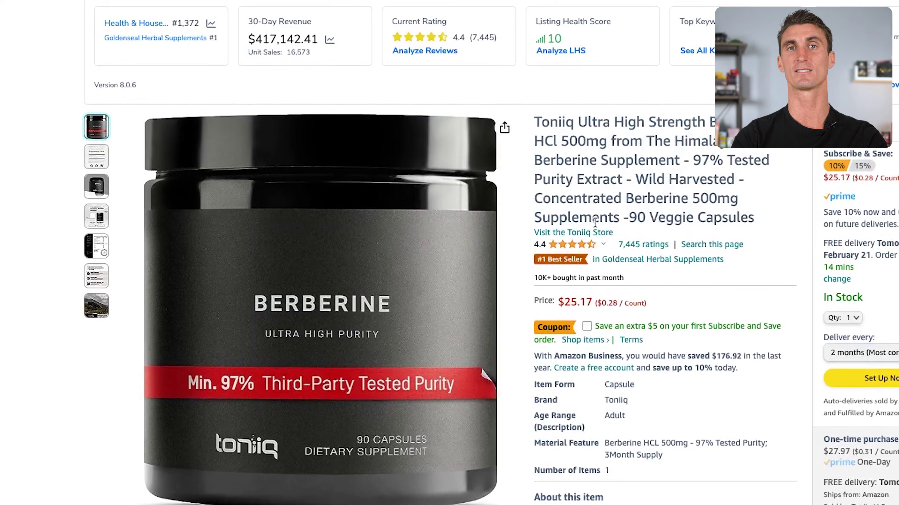
scroll(600, 230, "up", 5)
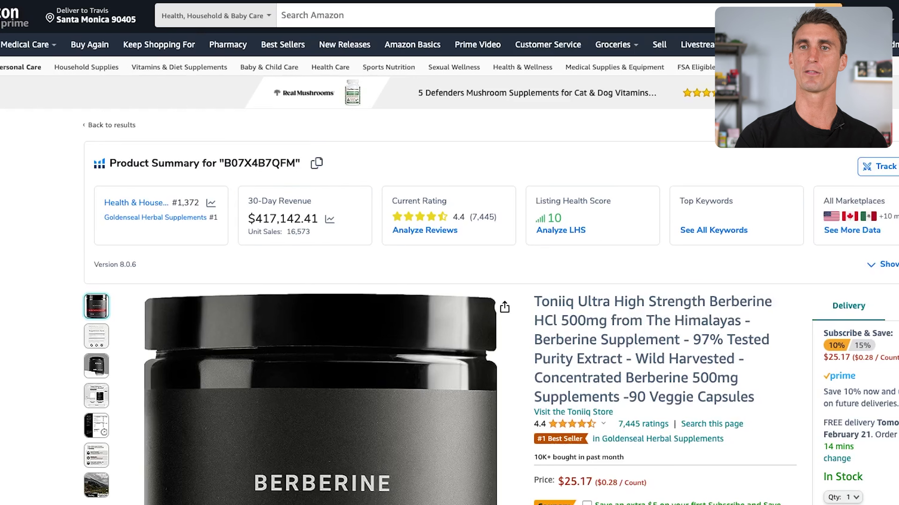
- Run Xray Keywords on the Toniiq listing and check the search volume and competing products for "berberine"
left_click(885, 2)
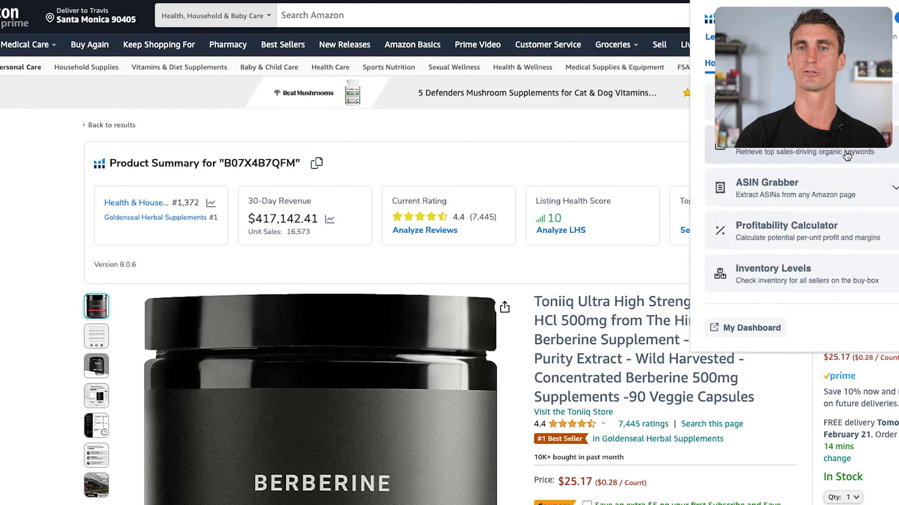
left_click(796, 150)
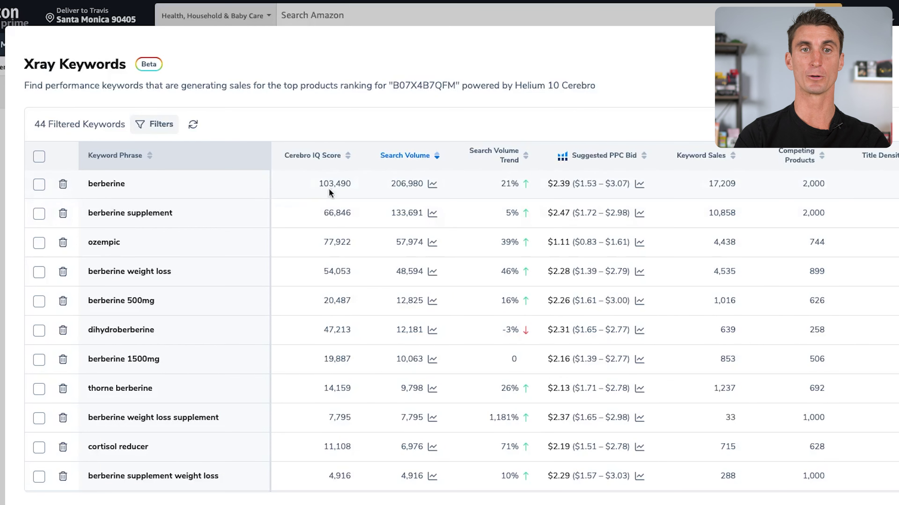
left_click_drag(389, 183, 422, 185)
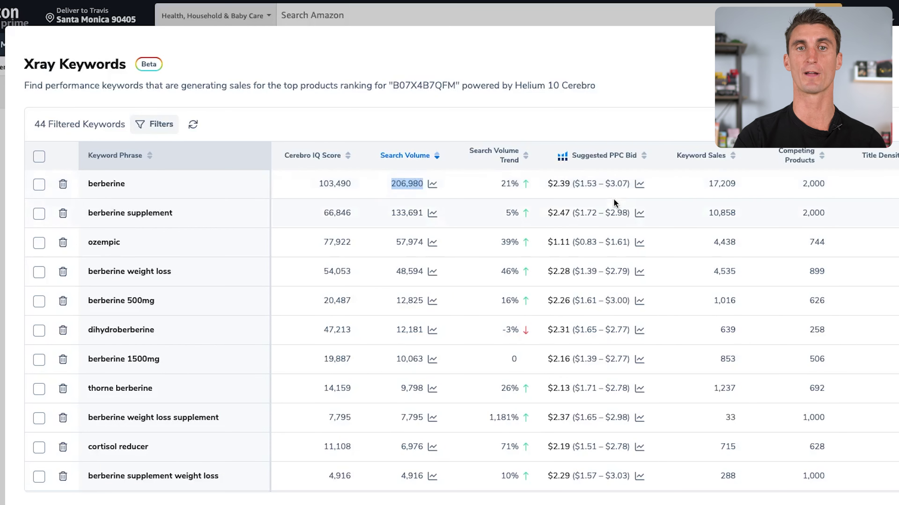
left_click(661, 192)
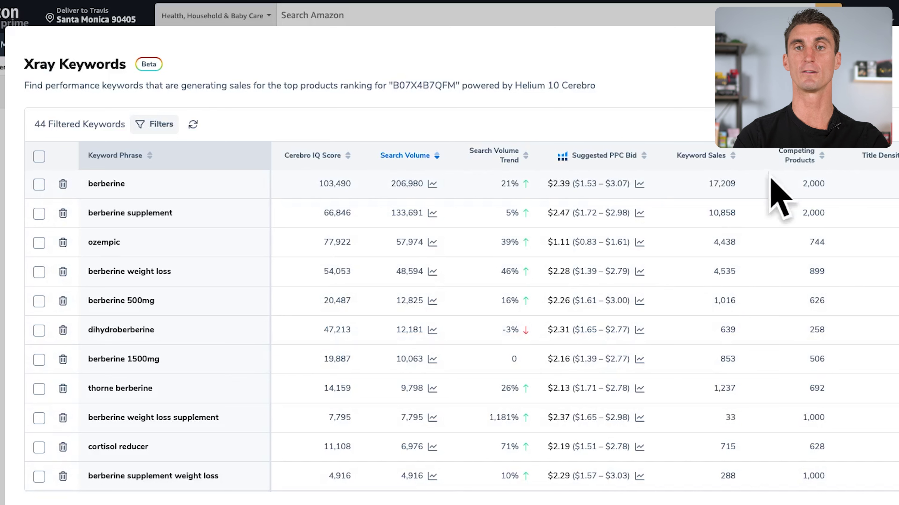
left_click_drag(805, 183, 862, 182)
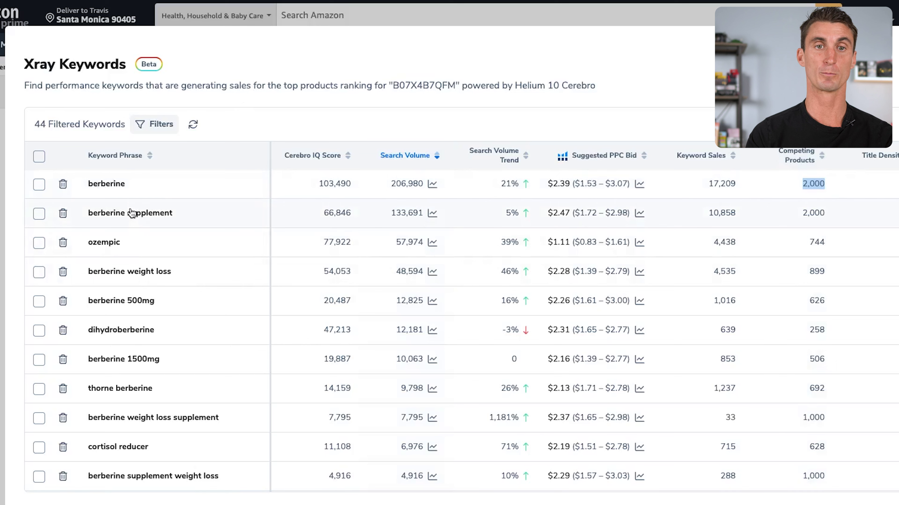
- Check keyword sales, search volume and competing products for "berberine supplement", and browse the remaining keyword phrases
double_click(712, 214)
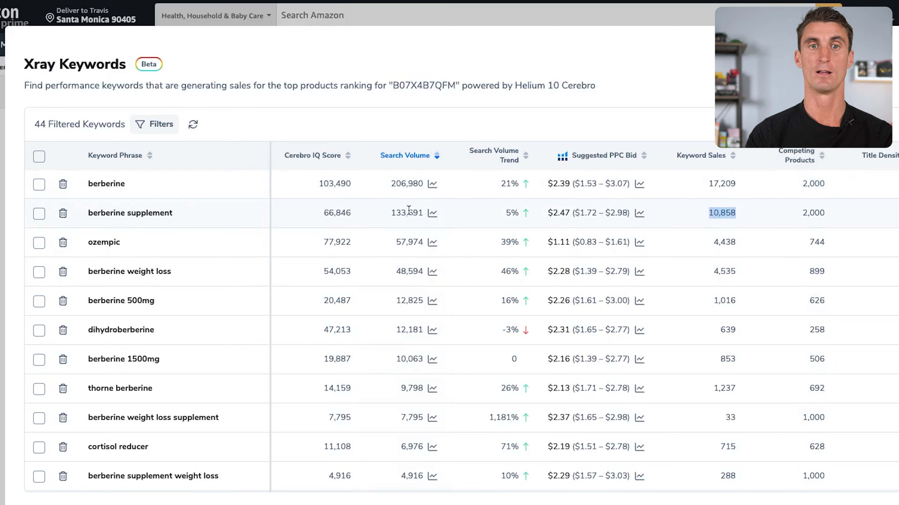
double_click(400, 212)
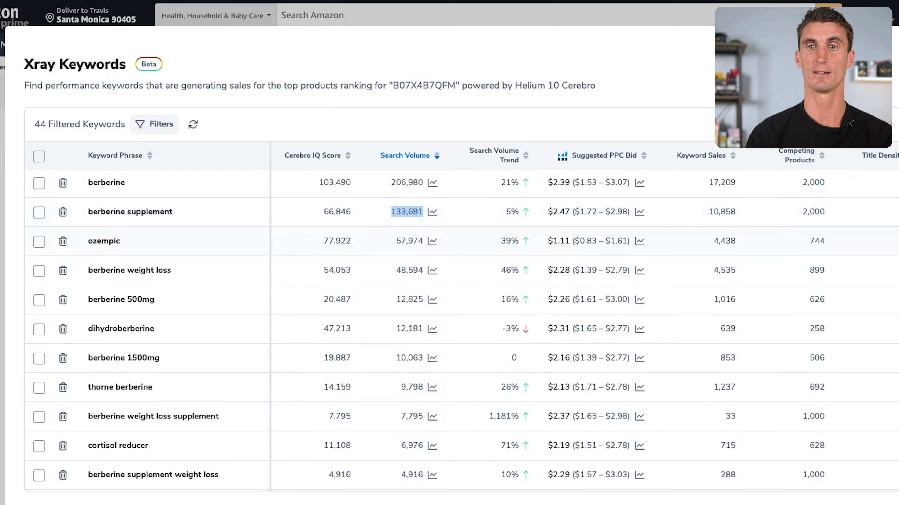
double_click(813, 213)
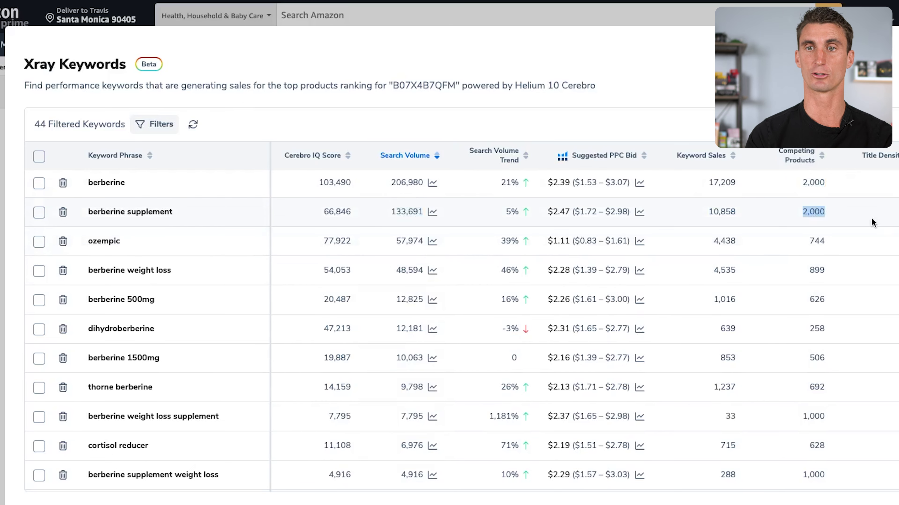
scroll(158, 302, "down", 15)
scroll(168, 301, "down", 5)
scroll(175, 283, "up", 15)
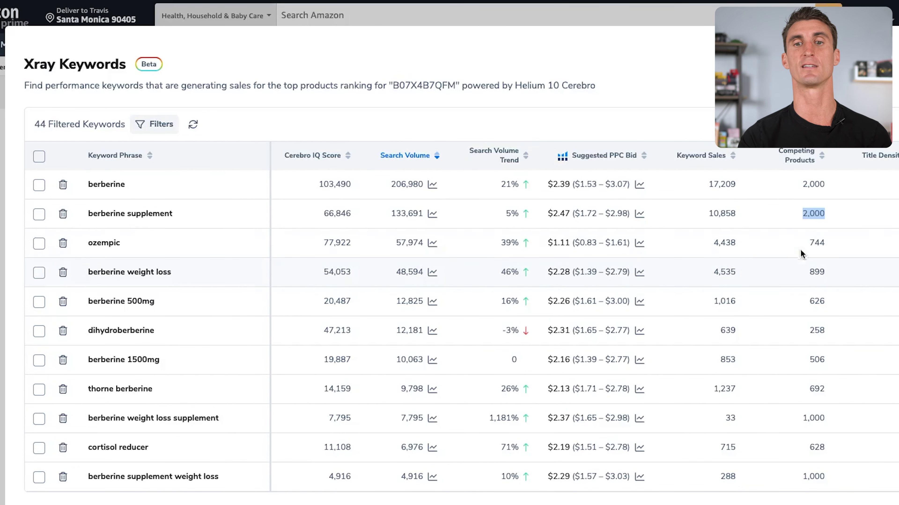
scroll(153, 404, "down", 5)
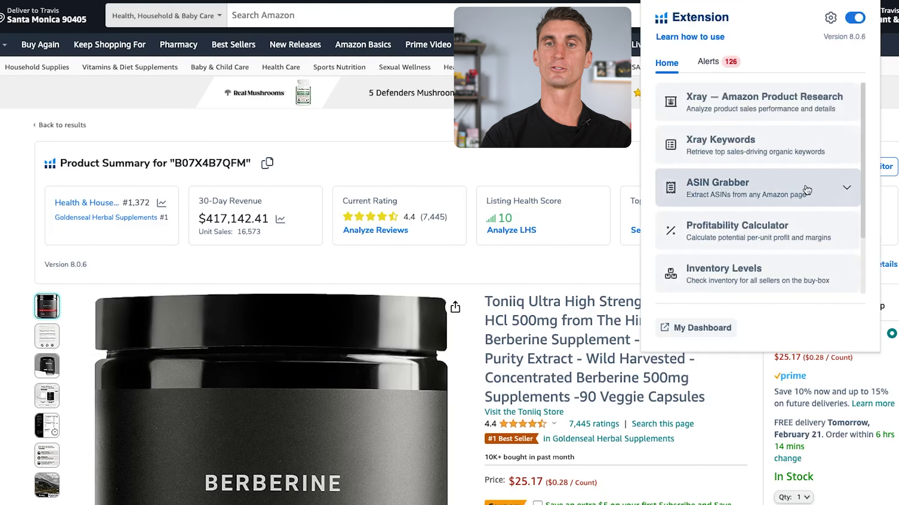
- Open the Profitability Calculator for the Toniiq berberine listing and check its price, product specs and unit manufacturing cost
left_click(814, 193)
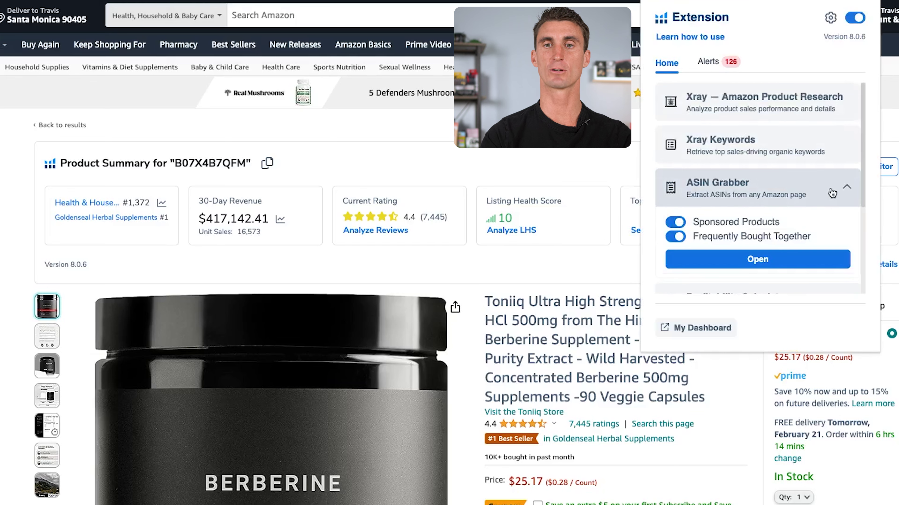
left_click(813, 194)
left_click(794, 232)
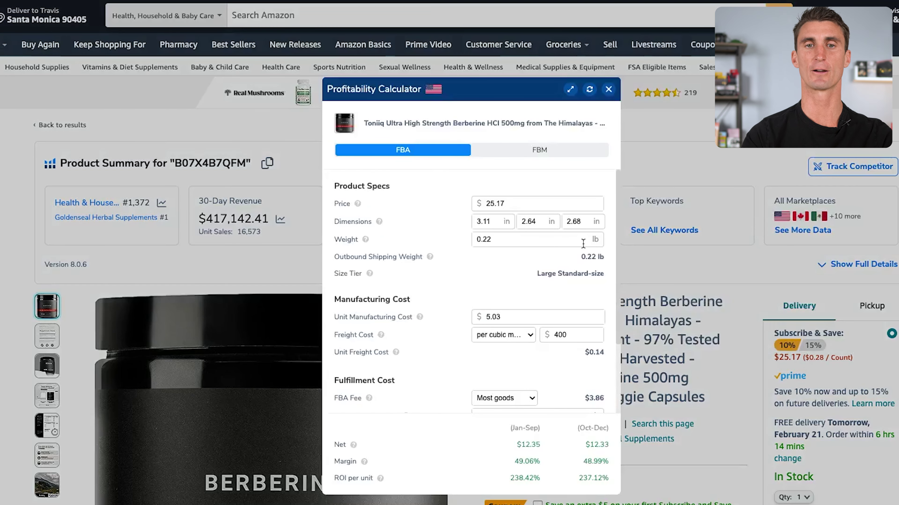
double_click(496, 203)
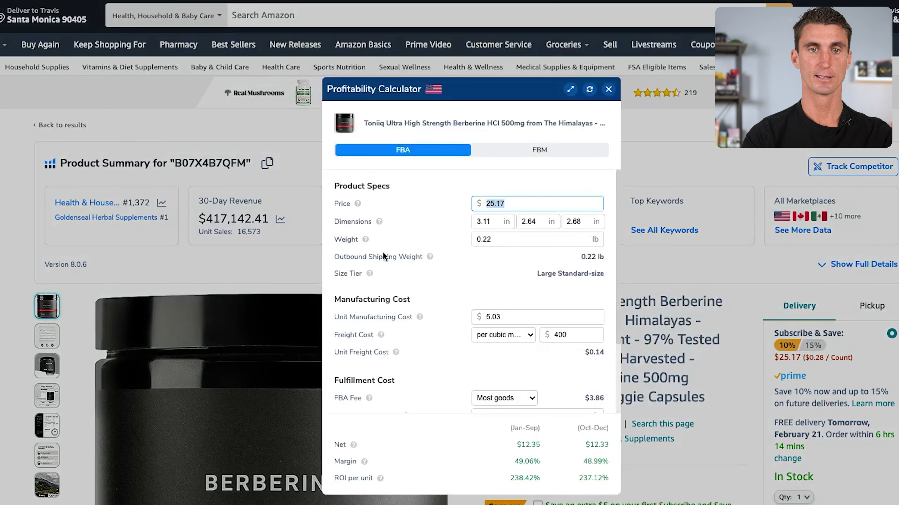
scroll(405, 305, "down", 1)
triple_click(370, 282)
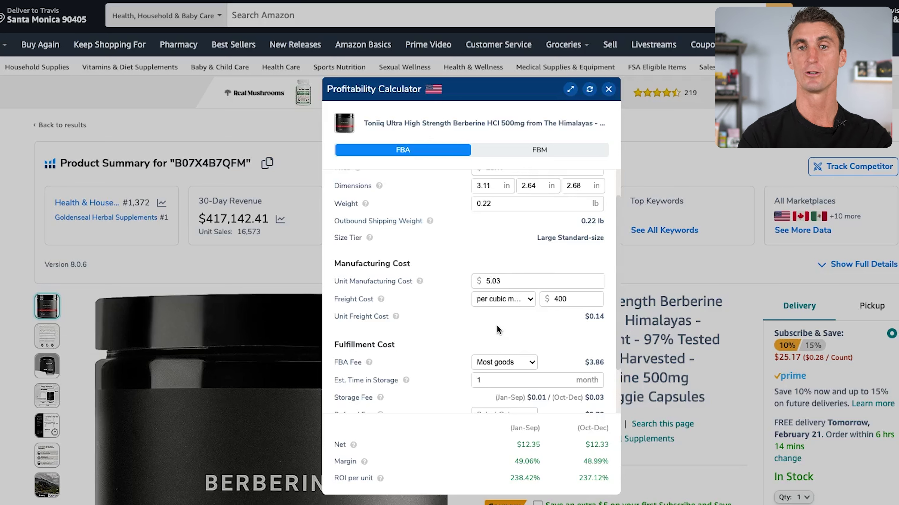
- Review the FBA fee, other fulfillment costs and net profit per unit, and close the Profitability Calculator
scroll(498, 325, "down", 3)
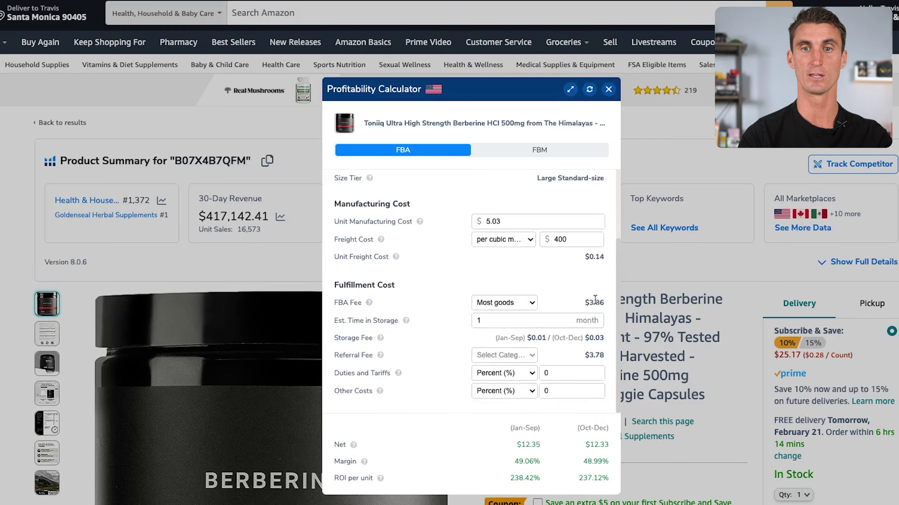
left_click_drag(588, 301, 609, 306)
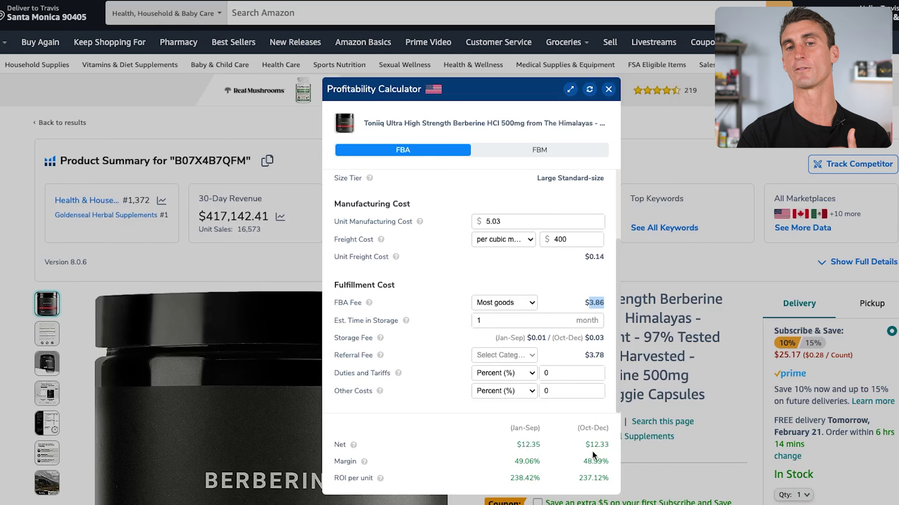
scroll(589, 453, "right", 1)
left_click_drag(530, 450, 543, 449)
left_click(602, 446)
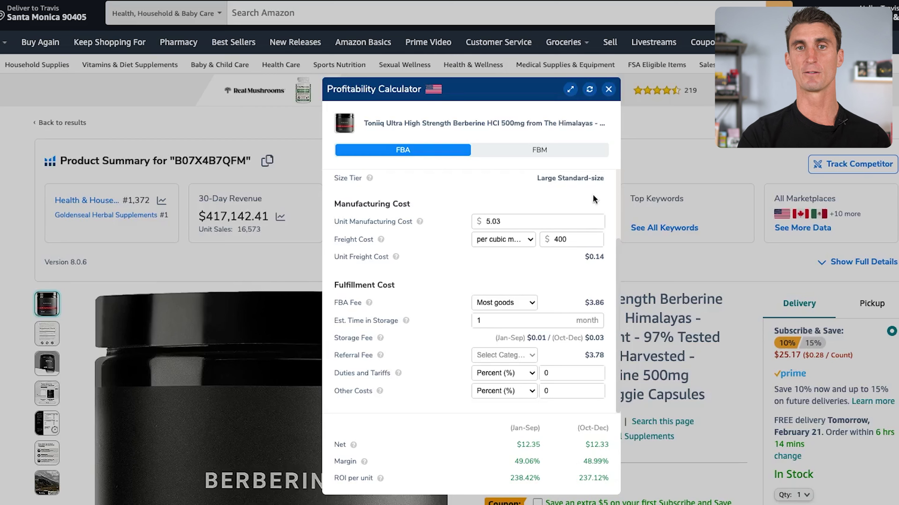
left_click(608, 89)
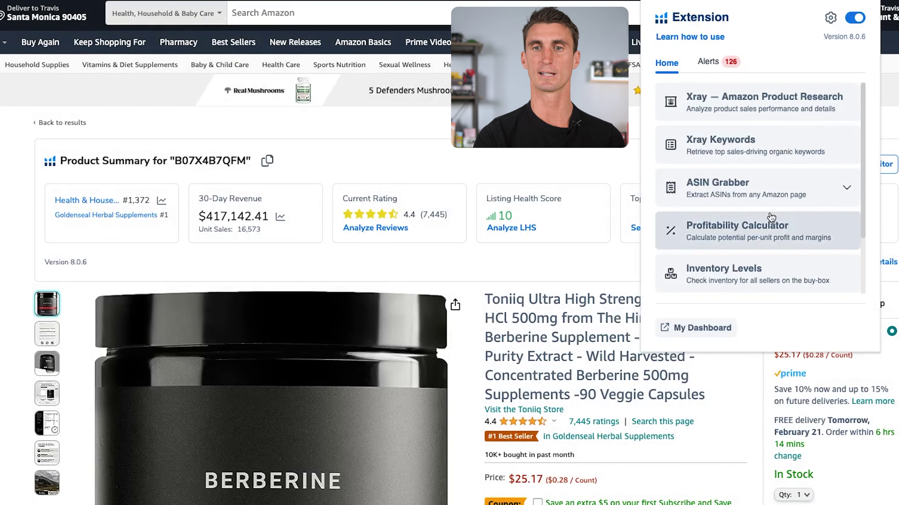
- Check the Toniiq listing's seller stock in Inventory Levels and close the report
scroll(771, 217, "down", 2)
left_click(760, 208)
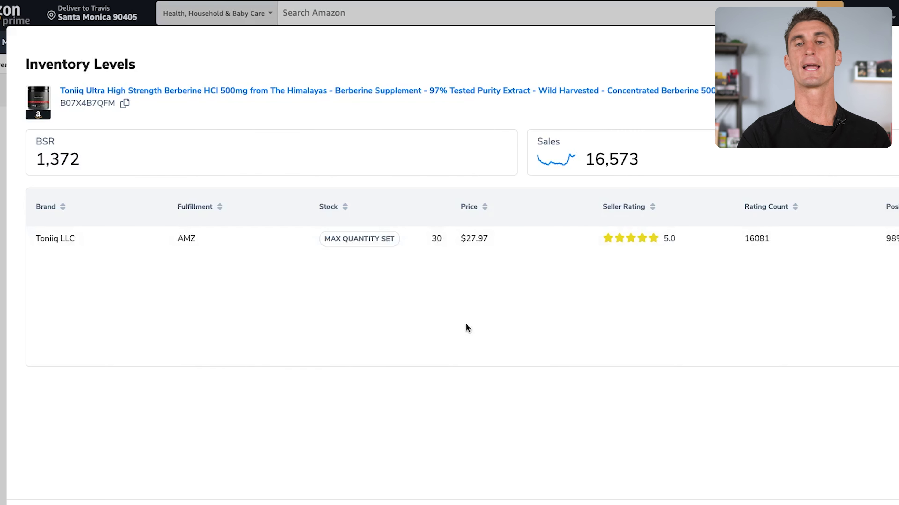
double_click(349, 239)
left_click(414, 304)
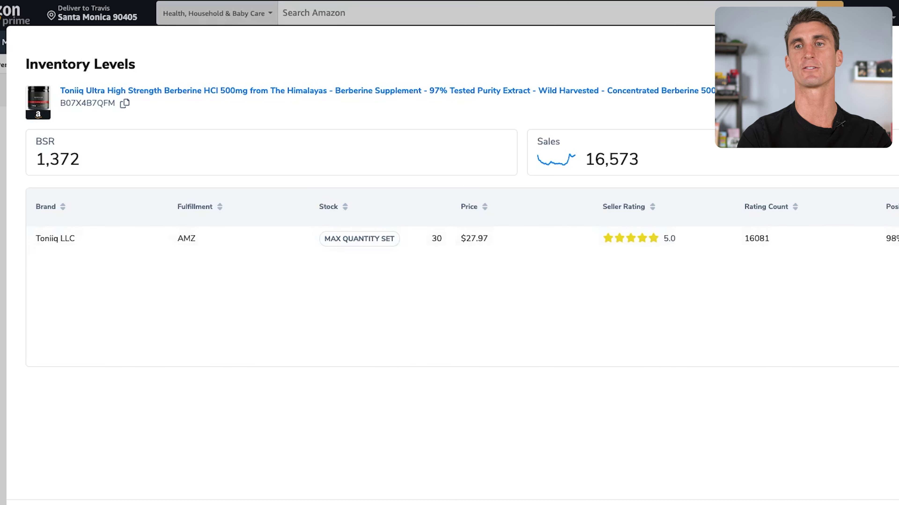
key("Escape")
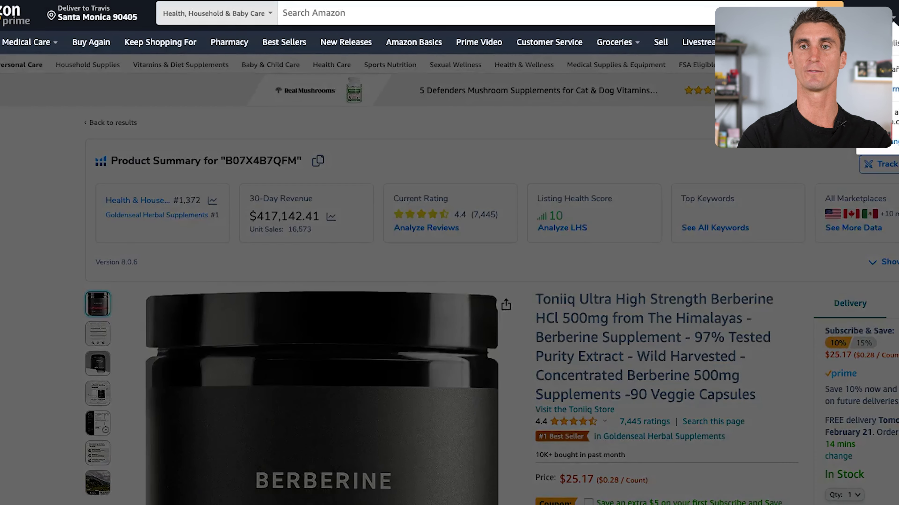
- Extract the Toniiq listing's customer reviews with Review Insights
scroll(793, 190, "down", 2)
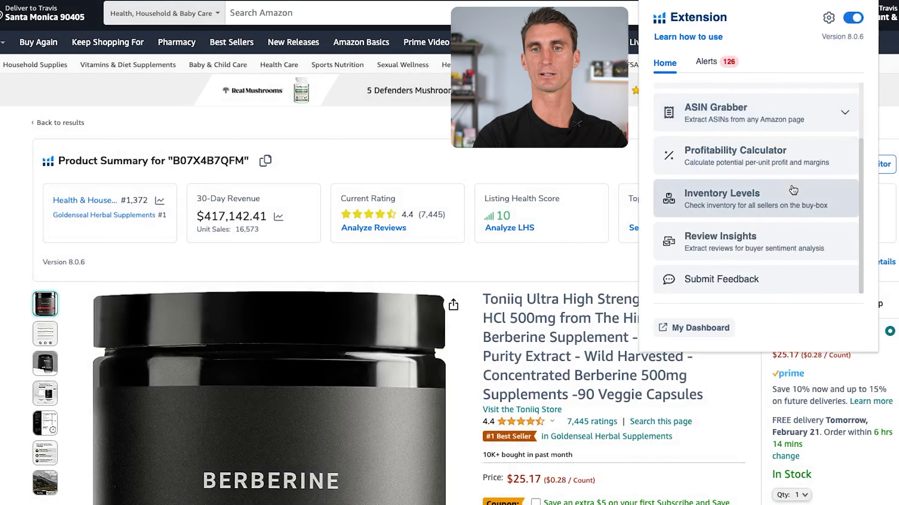
left_click(775, 248)
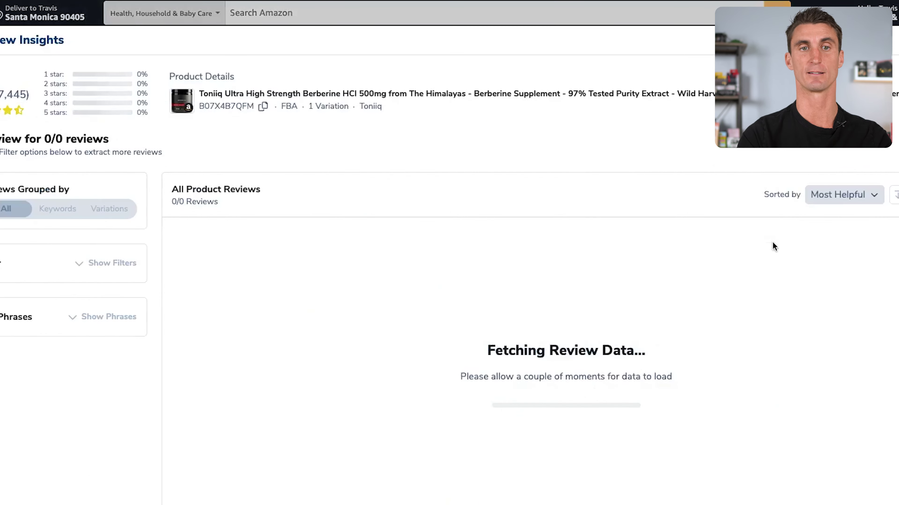
scroll(435, 269, "down", 8)
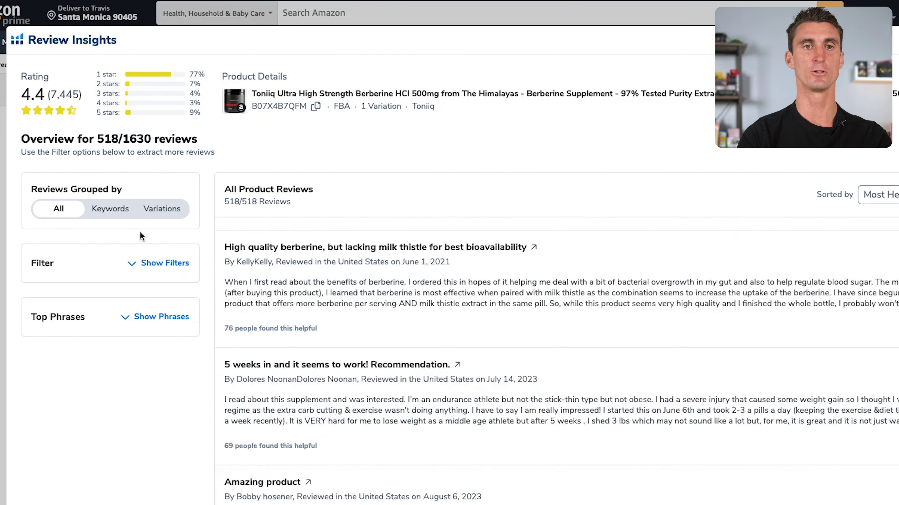
- Filter the extracted reviews to 1 Star ratings only, excluding 2 to 5 Stars, and apply the filter
left_click(135, 263)
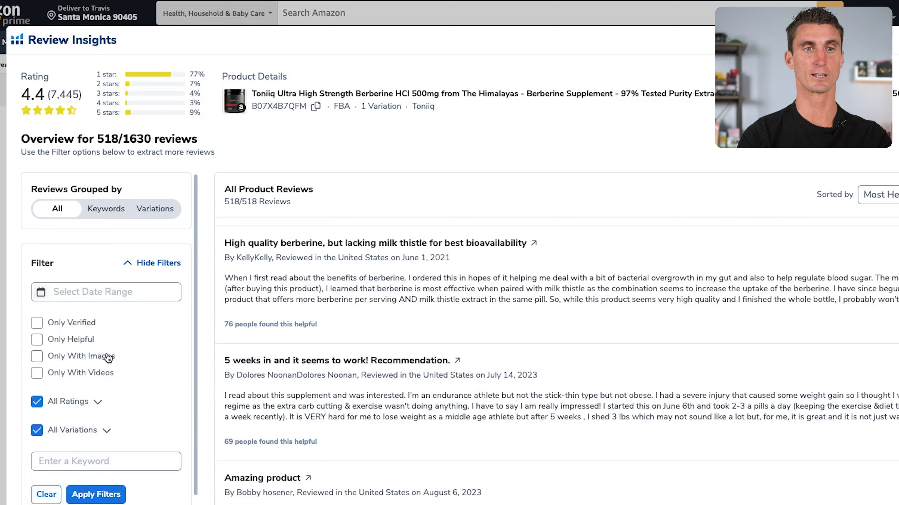
scroll(107, 358, "down", 1)
left_click(97, 366)
left_click(36, 399)
left_click(37, 418)
left_click(37, 433)
left_click(37, 449)
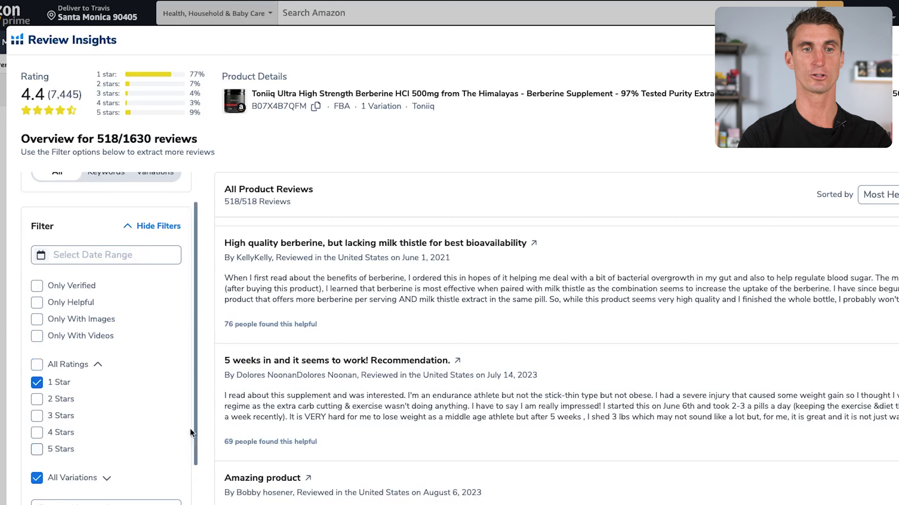
scroll(173, 418, "down", 2)
left_click(110, 461)
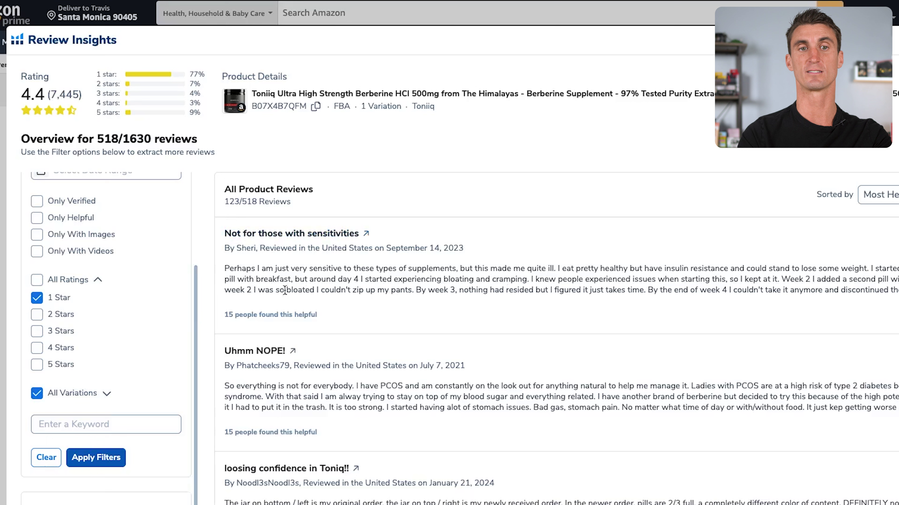
- Read through the 1-star reviews for recurring customer complaints about the berberine product, and close Review Insights
left_click_drag(259, 272, 843, 294)
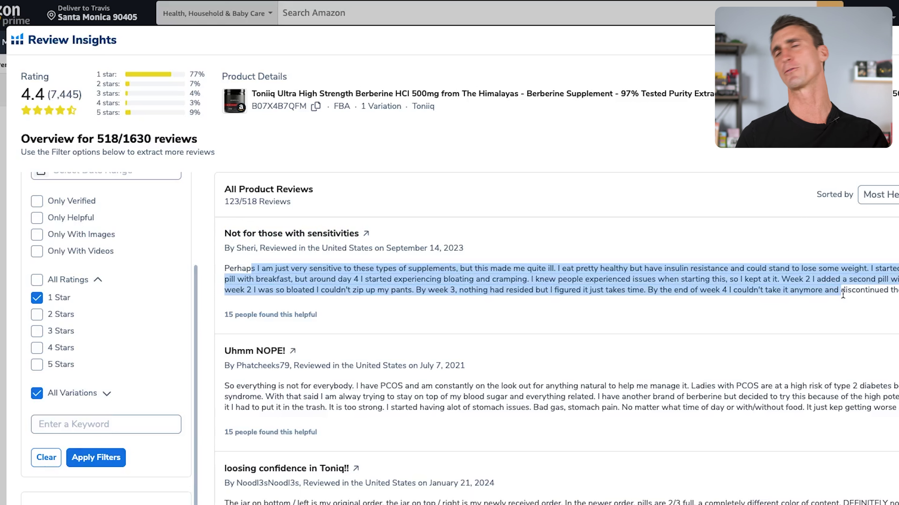
left_click(841, 287)
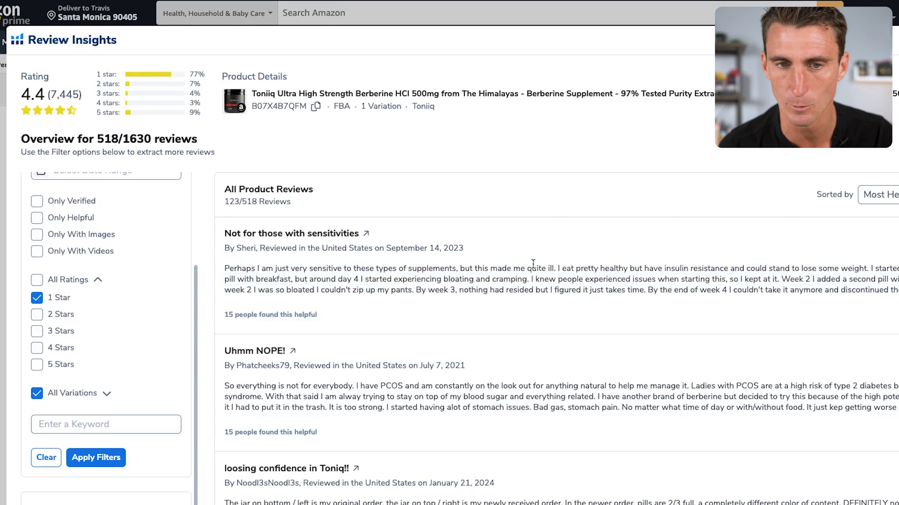
left_click_drag(348, 279, 595, 282)
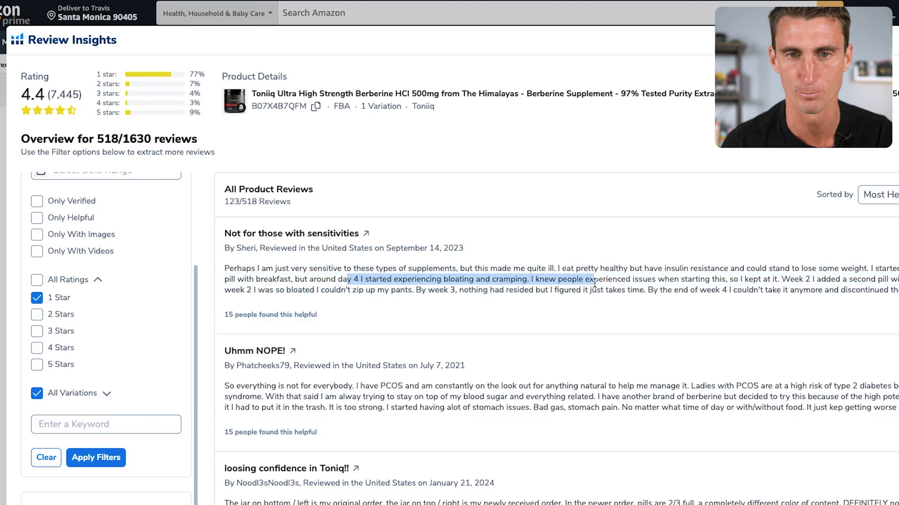
left_click(594, 283)
scroll(593, 287, "down", 2)
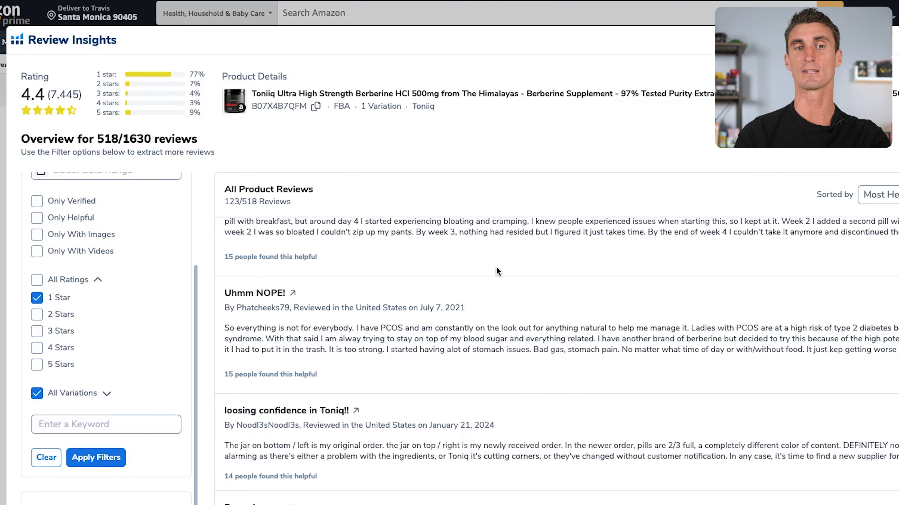
scroll(496, 269, "down", 2)
scroll(392, 349, "down", 4)
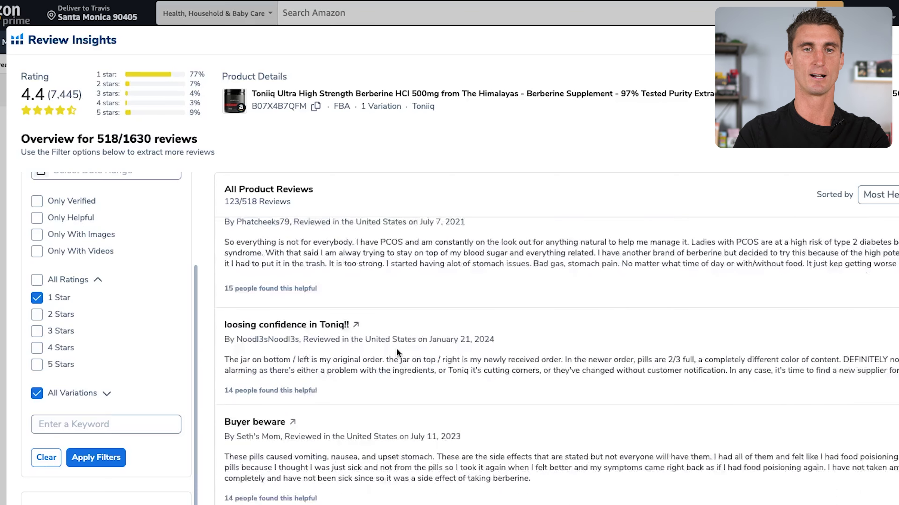
scroll(323, 386, "down", 4)
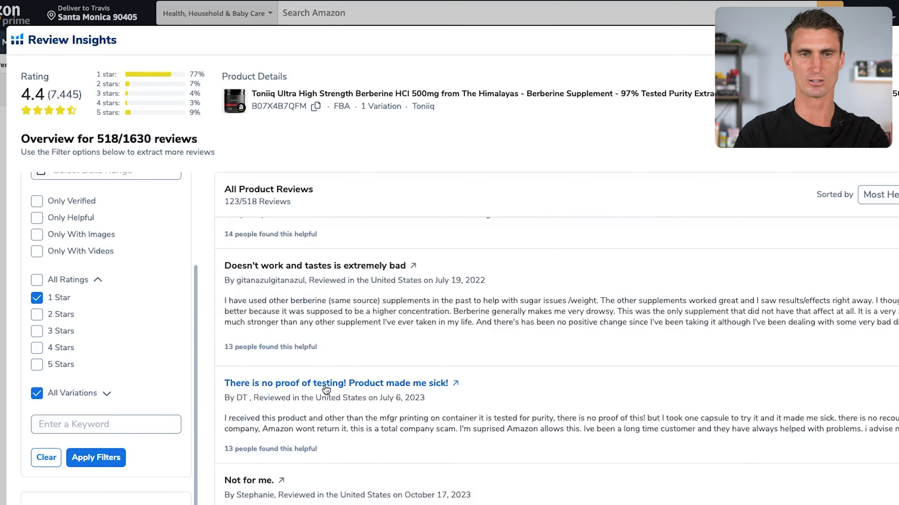
scroll(545, 407, "down", 10)
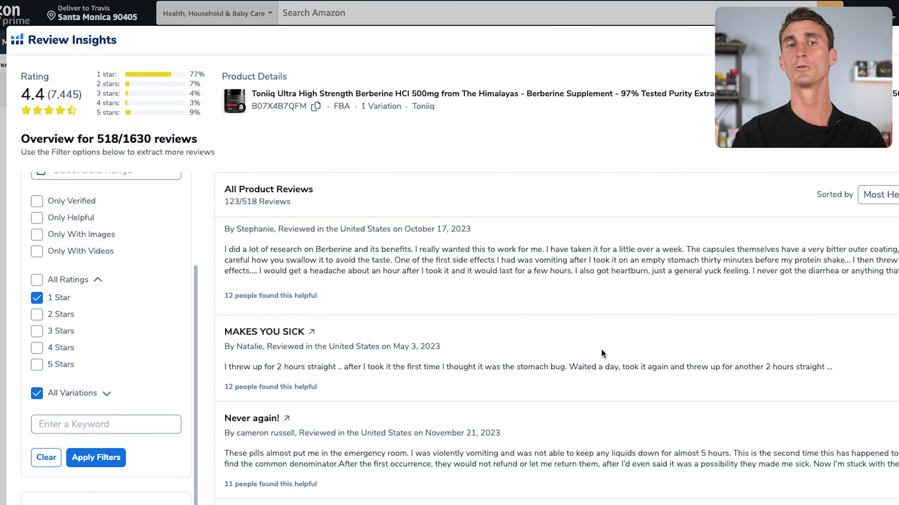
key("Escape")
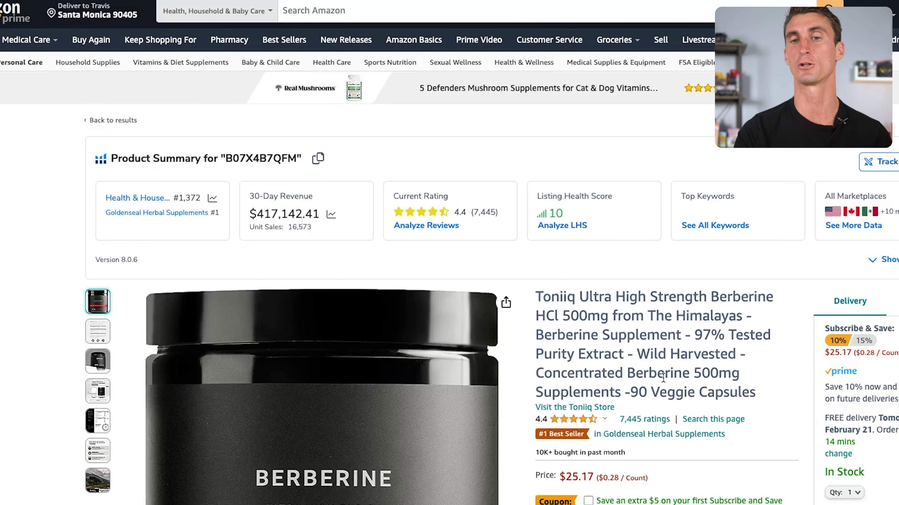
- Look over the Toniiq listing's main jar image, the mountain image in its gallery and the product title
mouse_move(454, 384)
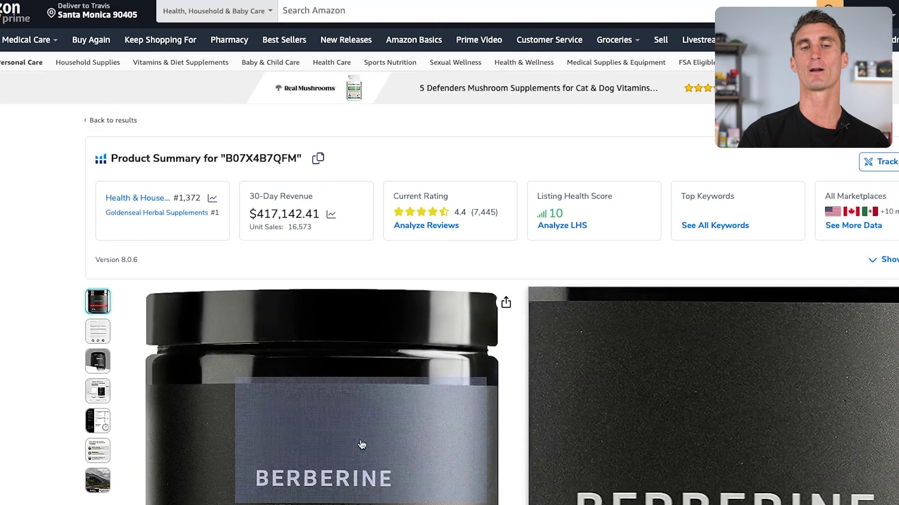
scroll(655, 358, "down", 3)
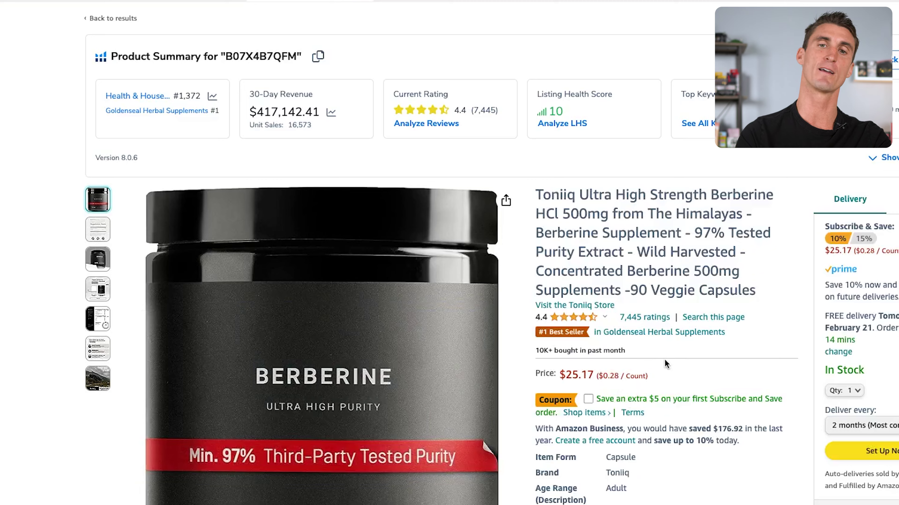
mouse_move(97, 378)
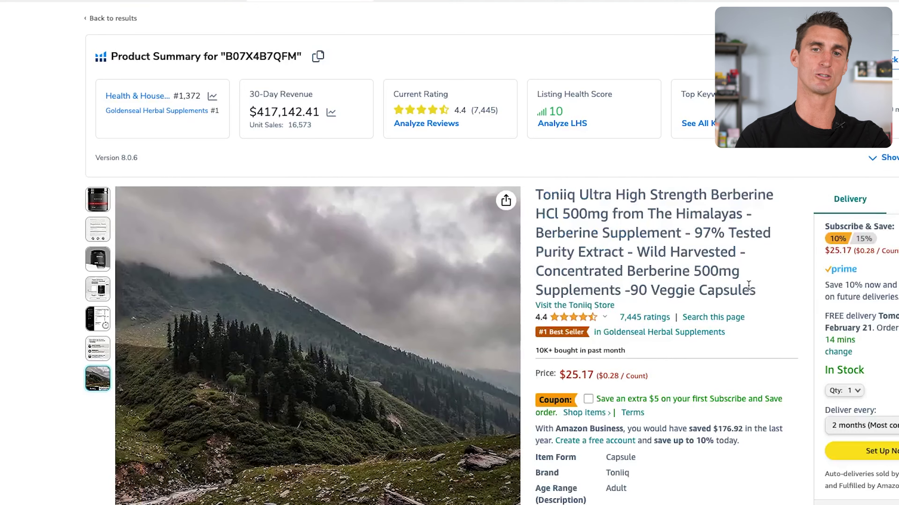
mouse_move(98, 199)
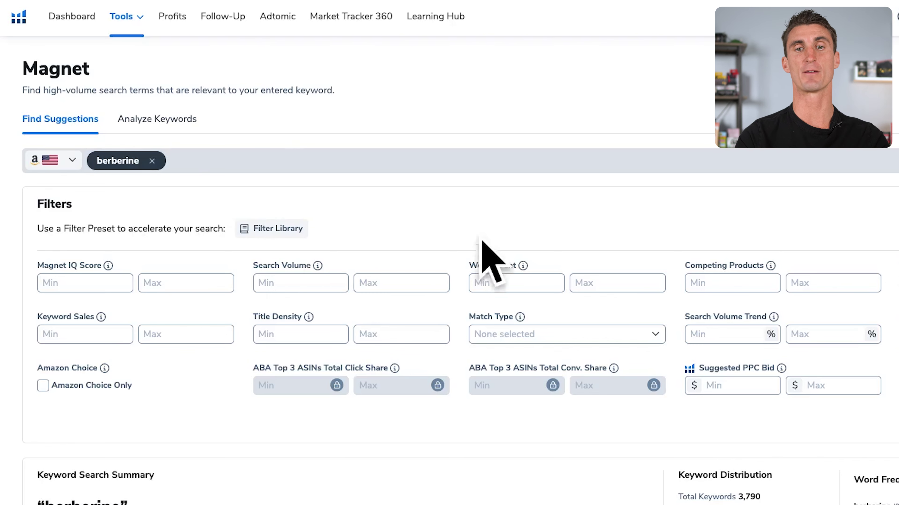
- In Helium 10 Magnet, sort the berberine keywords by highest Magnet IQ Score and compare keyword sales for "ovasitol" and "berberine supplement"
scroll(478, 237, "down", 5)
scroll(471, 235, "down", 1)
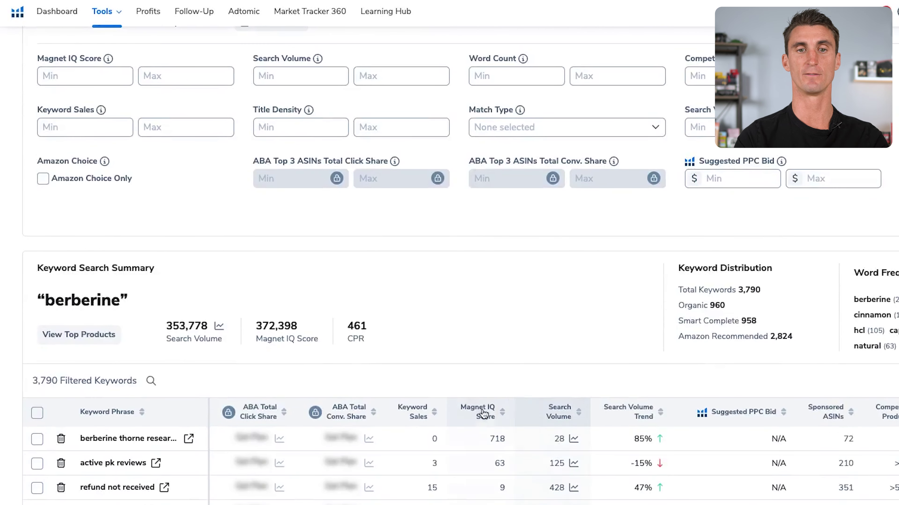
left_click(471, 412)
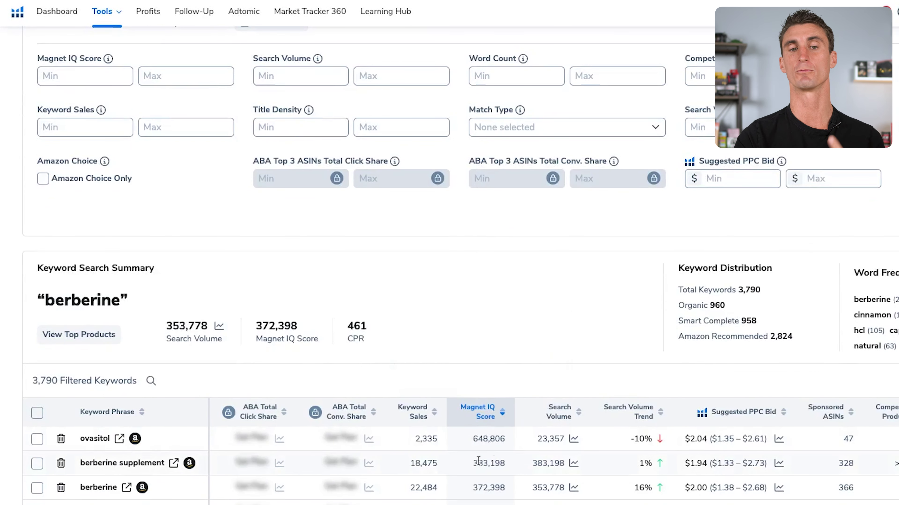
double_click(423, 439)
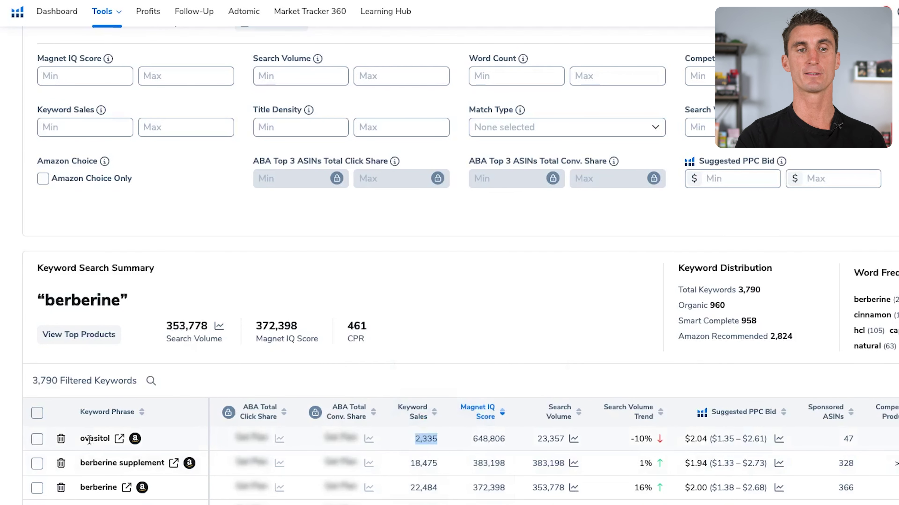
double_click(422, 466)
- View the all-time search volume history for "berberine supplement", close the chart and check the keyword's suggested PPC bid
scroll(560, 457, "down", 1)
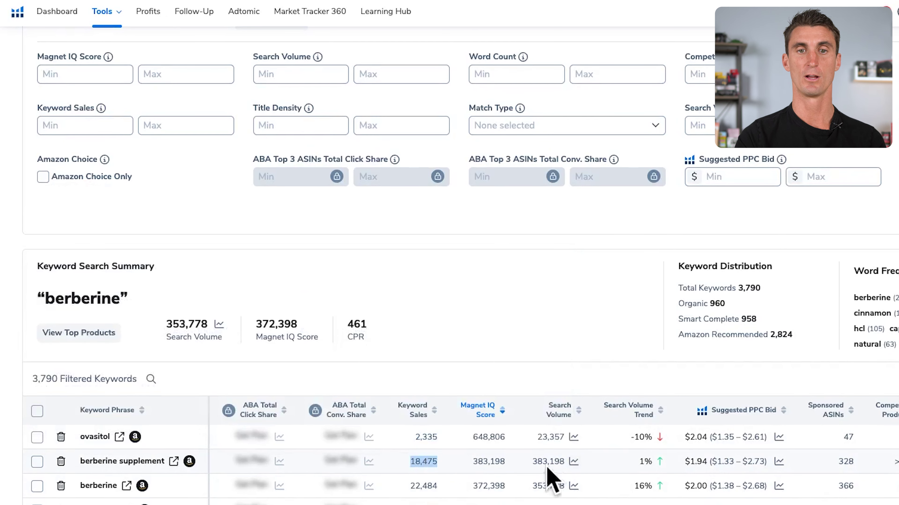
left_click(580, 465)
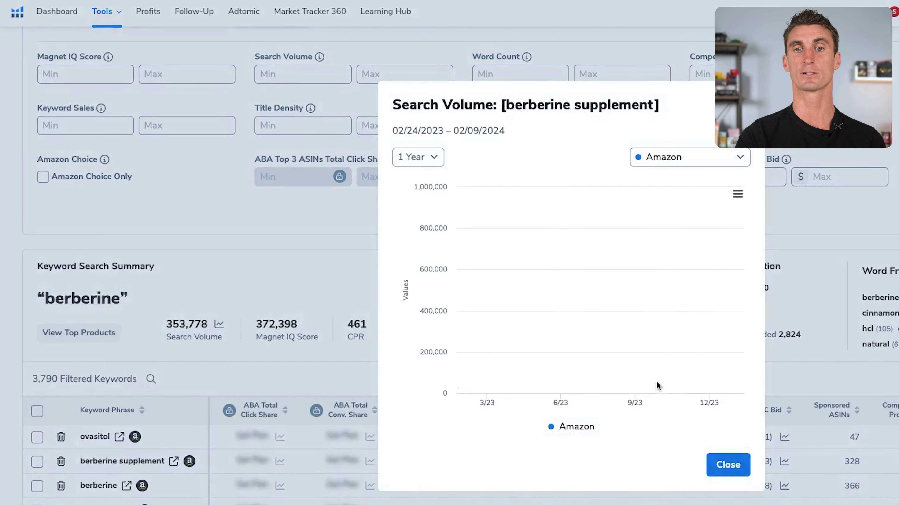
left_click(426, 165)
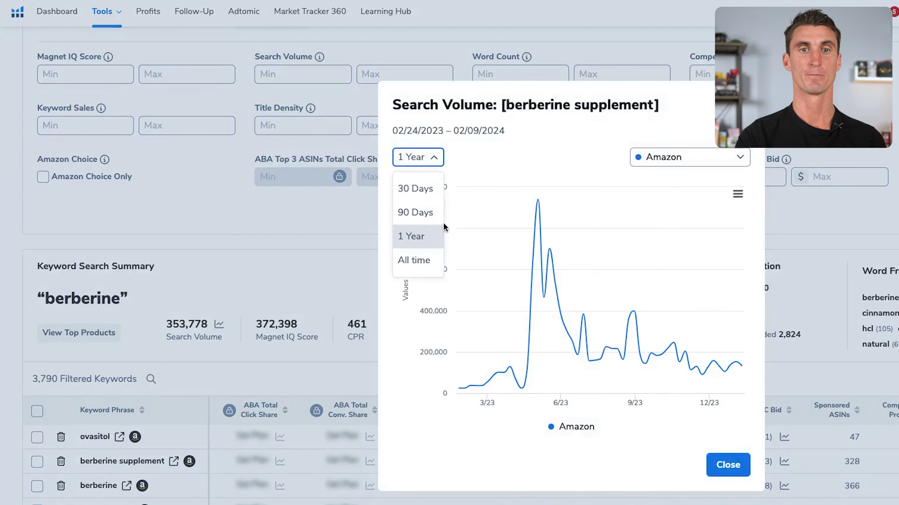
left_click(422, 259)
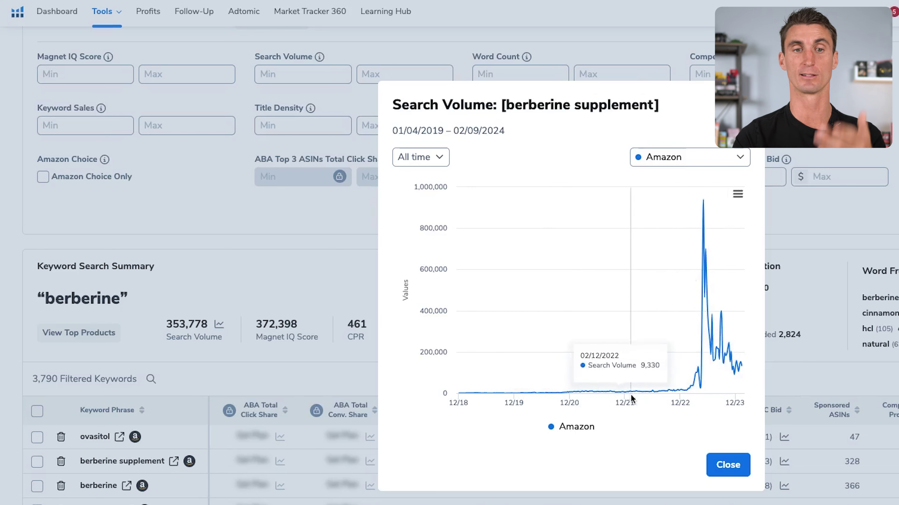
left_click(728, 466)
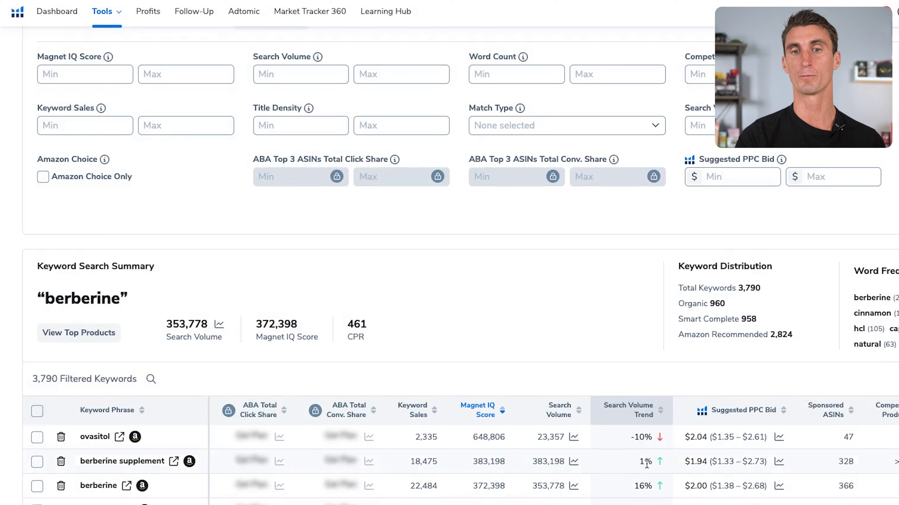
mouse_move(730, 463)
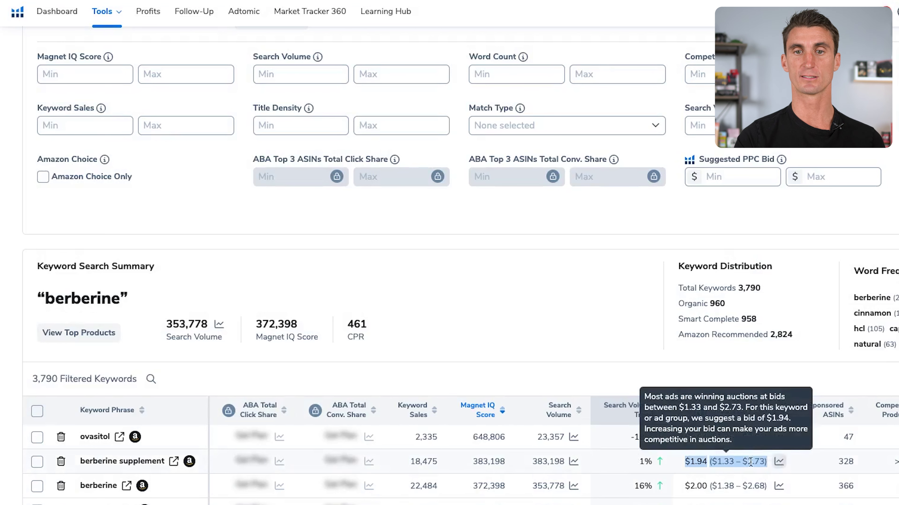
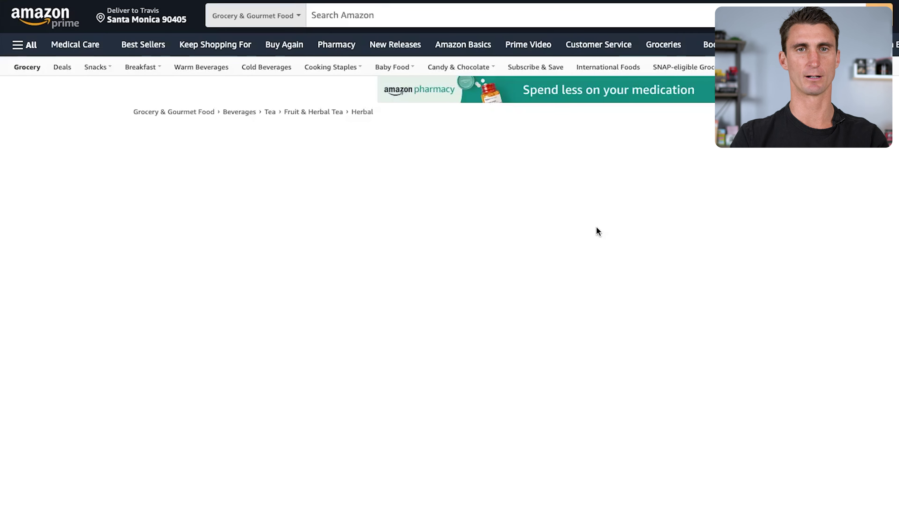
- Examine the star rating breakdown, price and item details of the watermelon Iaso Tea listing on Amazon
mouse_move(578, 185)
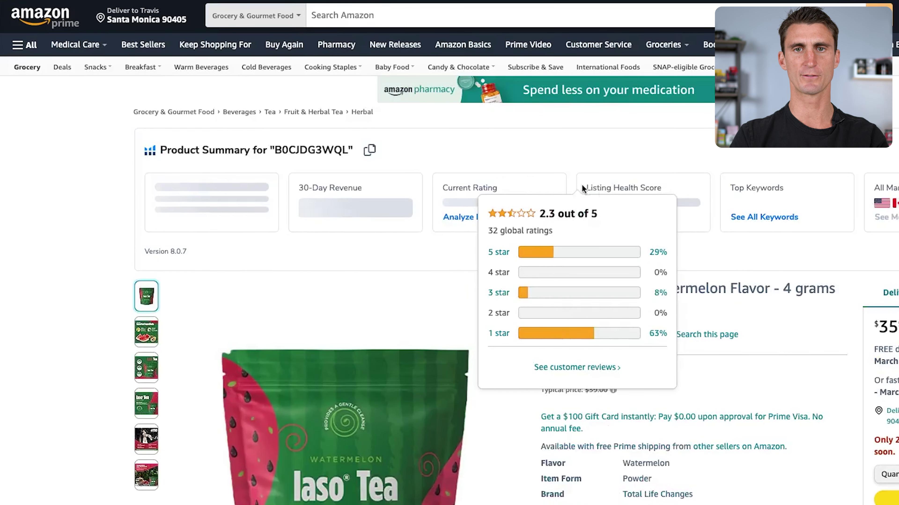
scroll(670, 378, "down", 2)
scroll(670, 378, "down", 5)
mouse_move(379, 283)
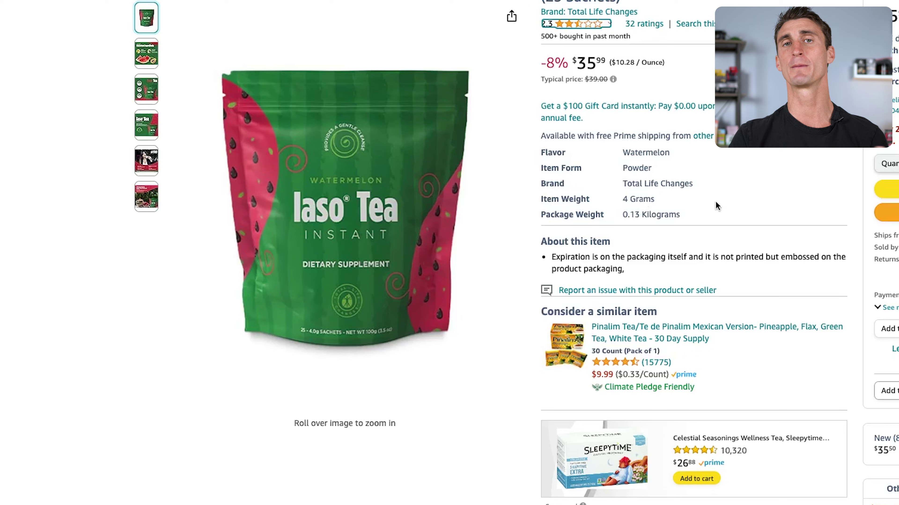
- Search Amazon's Grocery & Gourmet Food department for "watermelon tea" and compare the results with the Iaso Tea listing
scroll(637, 149, "up", 8)
left_click(361, 15)
type("watermelon")
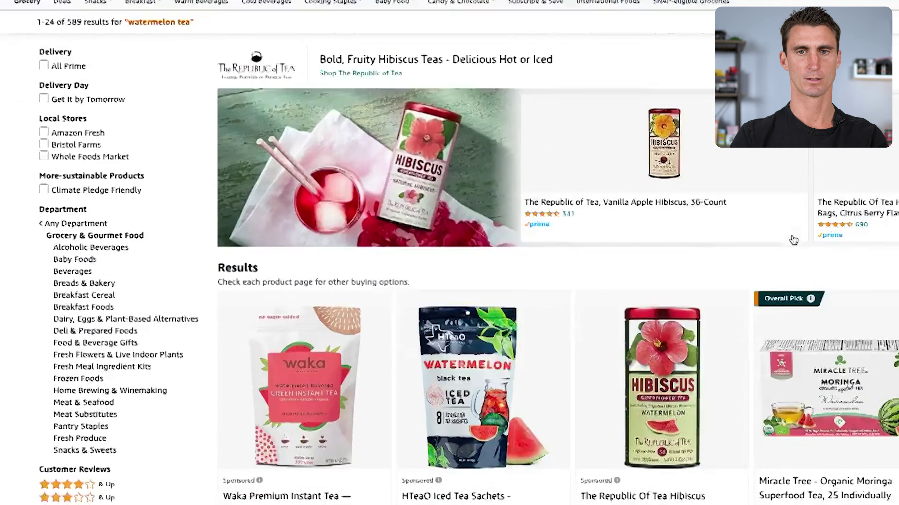
scroll(792, 238, "down", 5)
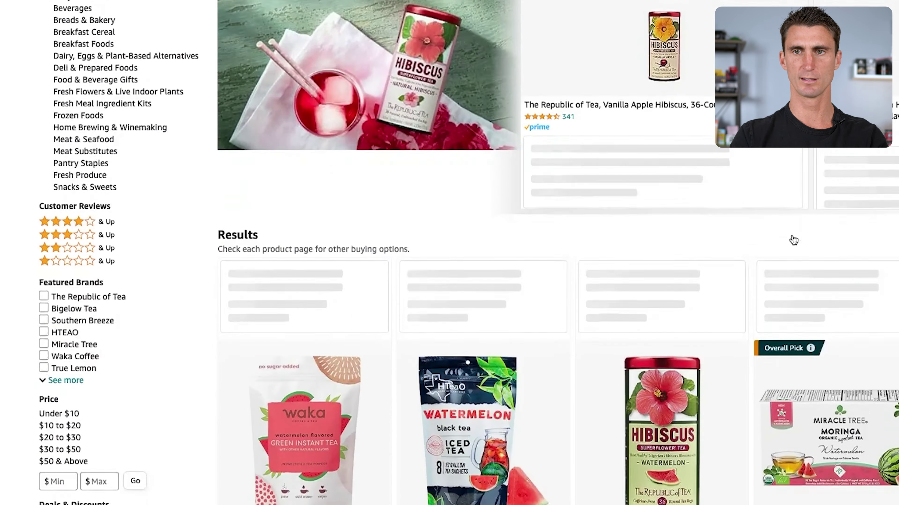
scroll(492, 421, "down", 5)
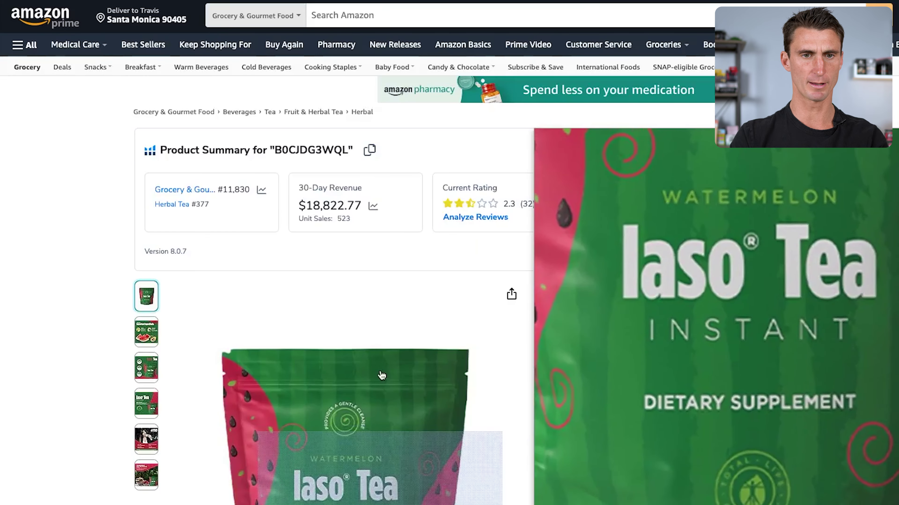
scroll(381, 375, "down", 5)
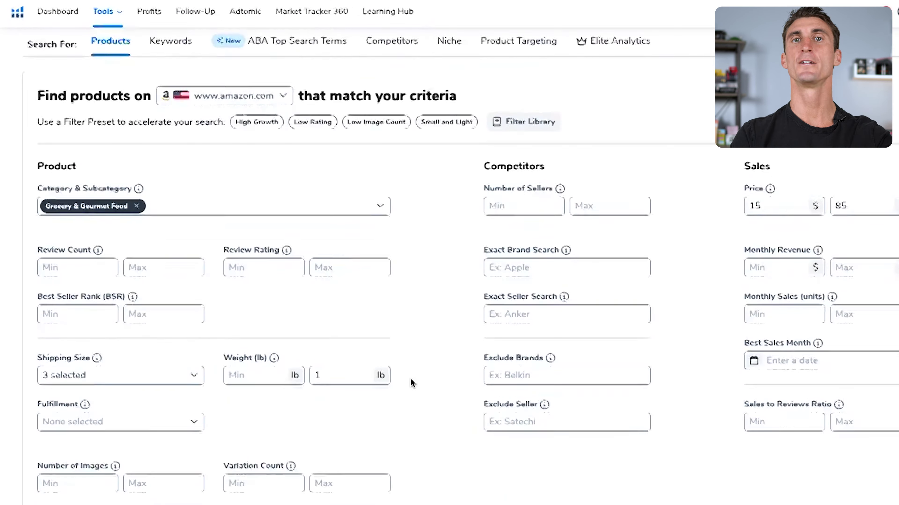
- In Helium 10's product search, set the maximum number of images to 3 and the minimum monthly revenue to $10000
scroll(410, 378, "down", 3)
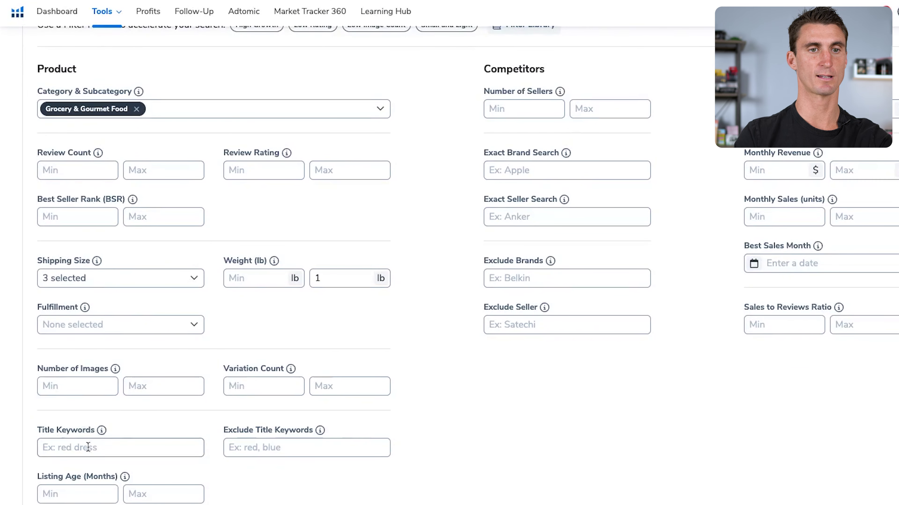
left_click(73, 387)
left_click(101, 374)
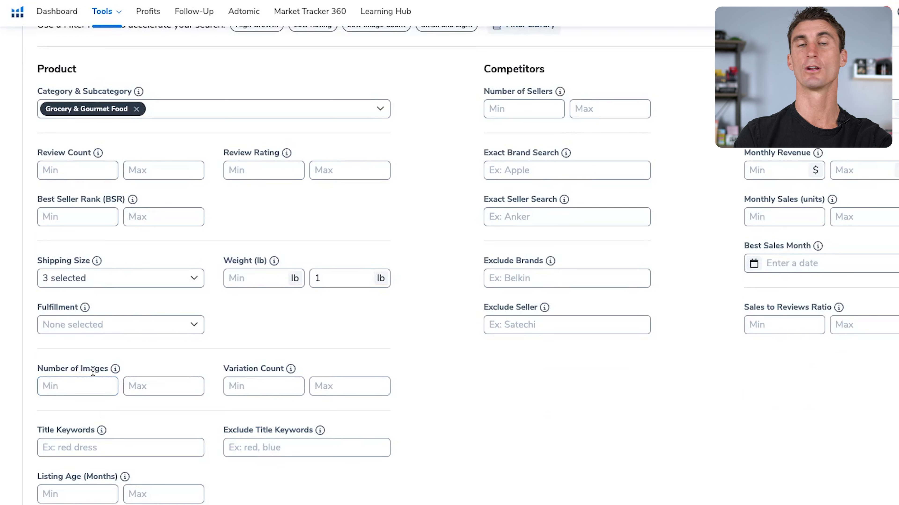
left_click(153, 382)
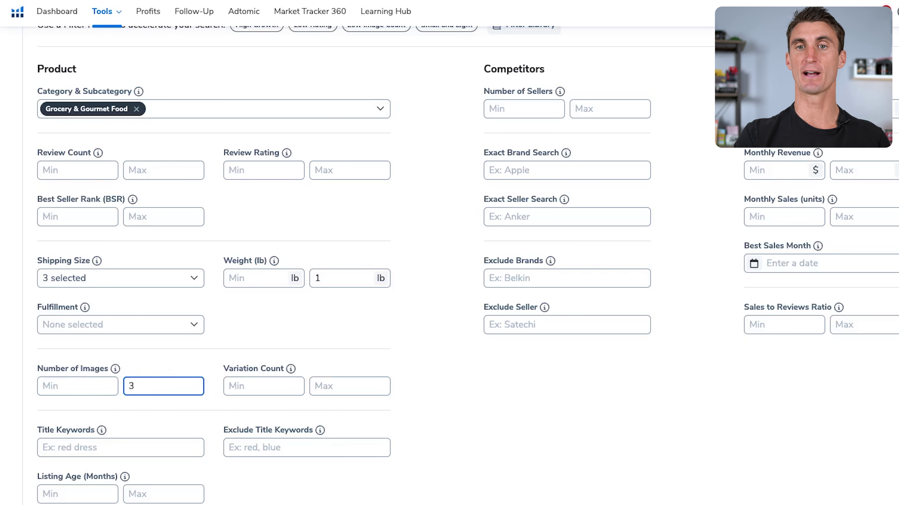
left_click(784, 170)
type("10000")
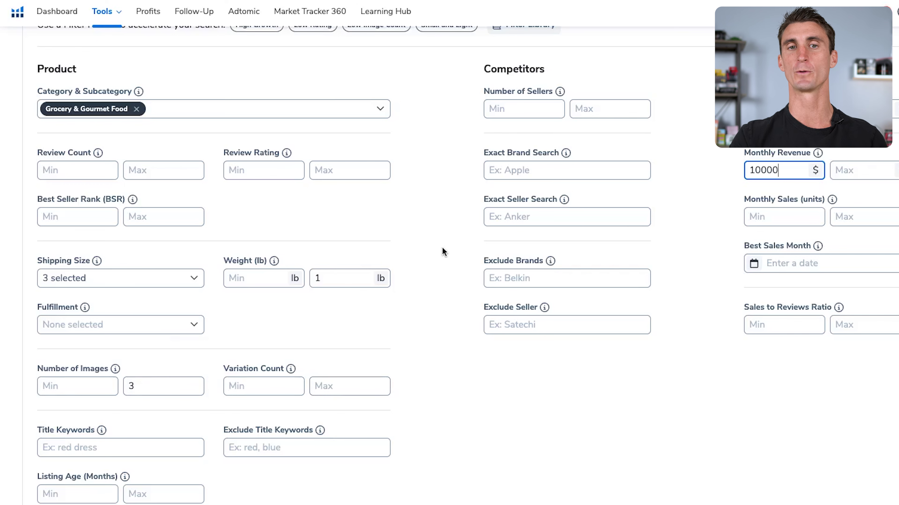
- Look over the exact seller search and exclude brands filters among the competitor criteria
scroll(622, 182, "down", 1)
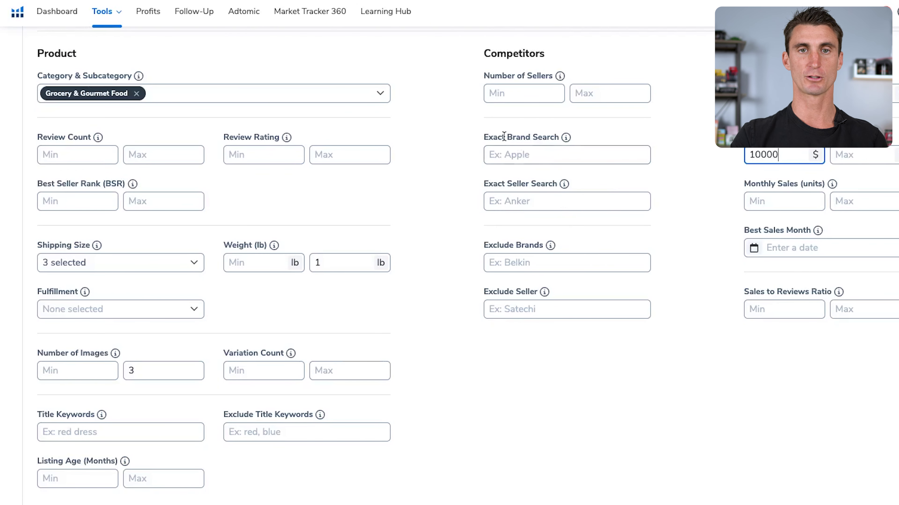
mouse_move(564, 184)
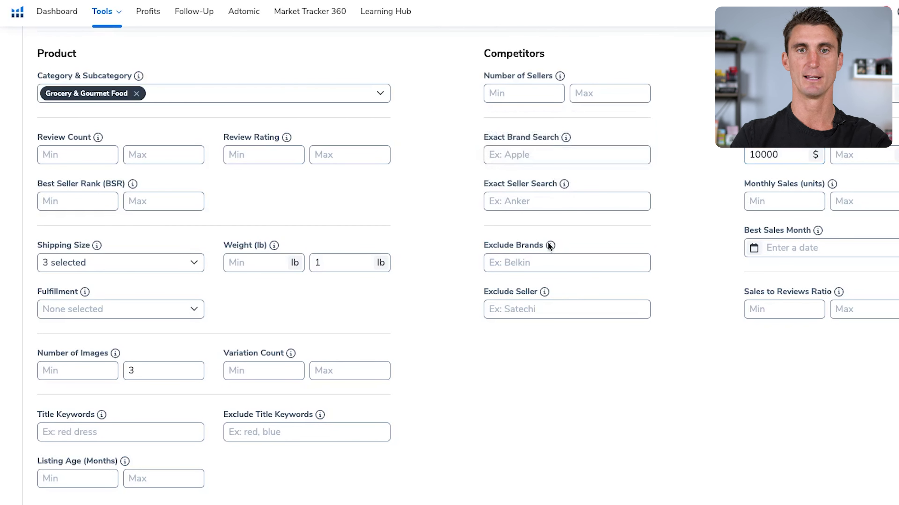
mouse_move(551, 249)
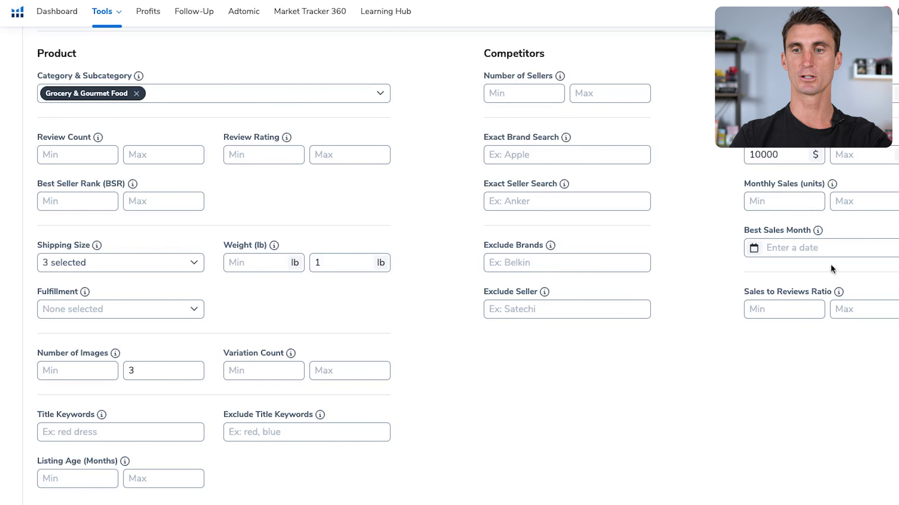
- Open Cerebro, the reverse product lookup tool for keyword research
scroll(861, 193, "up", 3)
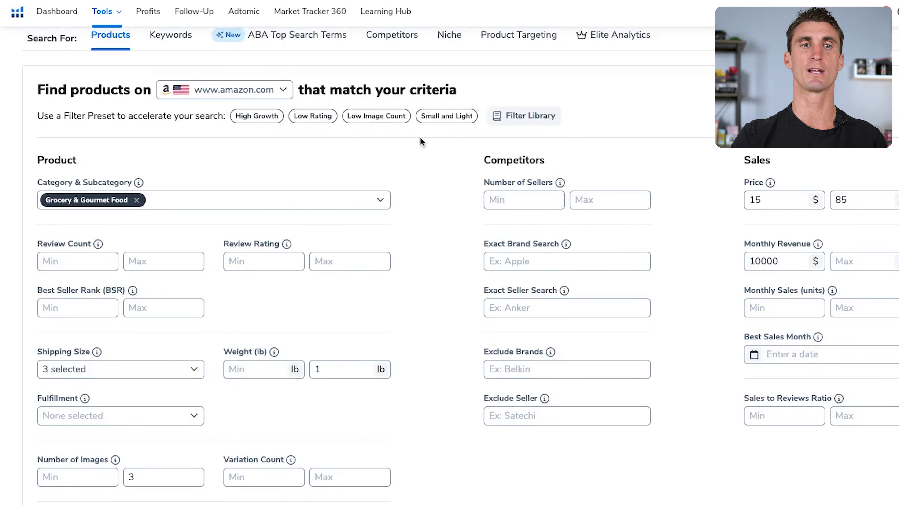
scroll(221, 133, "up", 2)
left_click(126, 17)
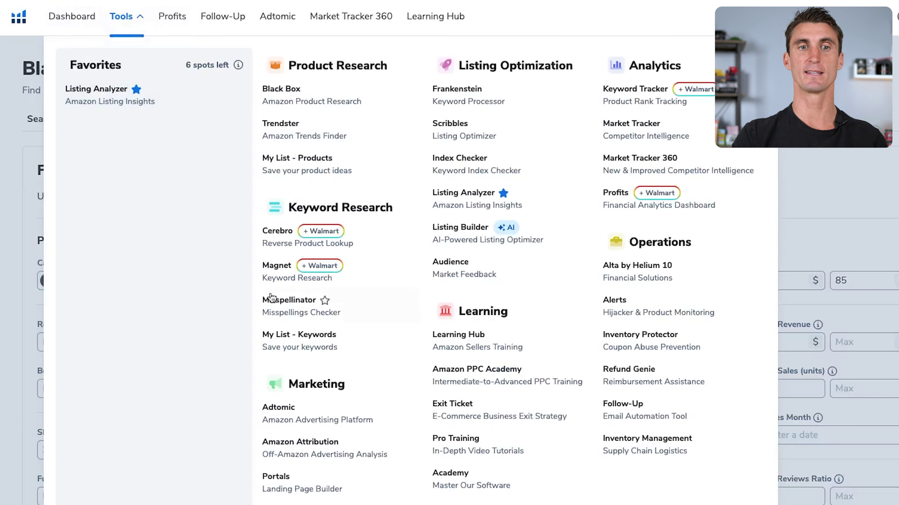
left_click(285, 248)
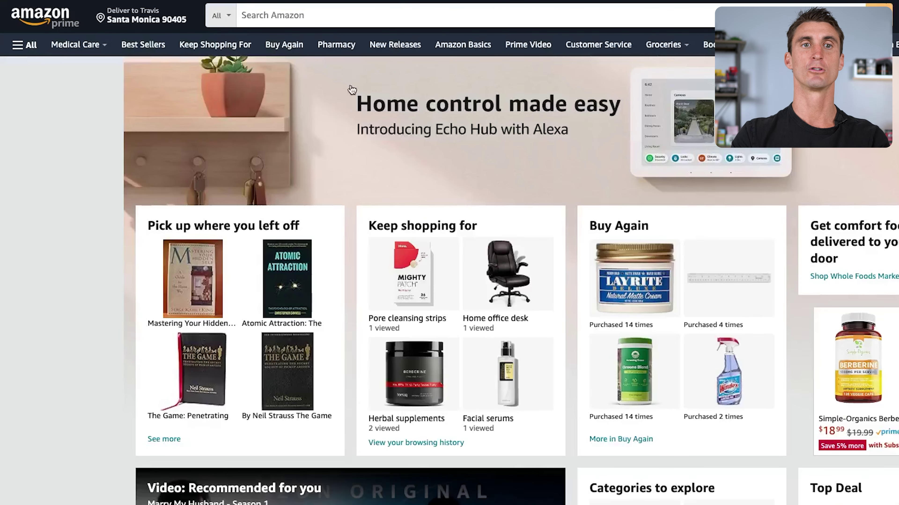
- Switch to the Amazon home page and search all departments for electrolyte products
mouse_move(85, 49)
left_click(274, 15)
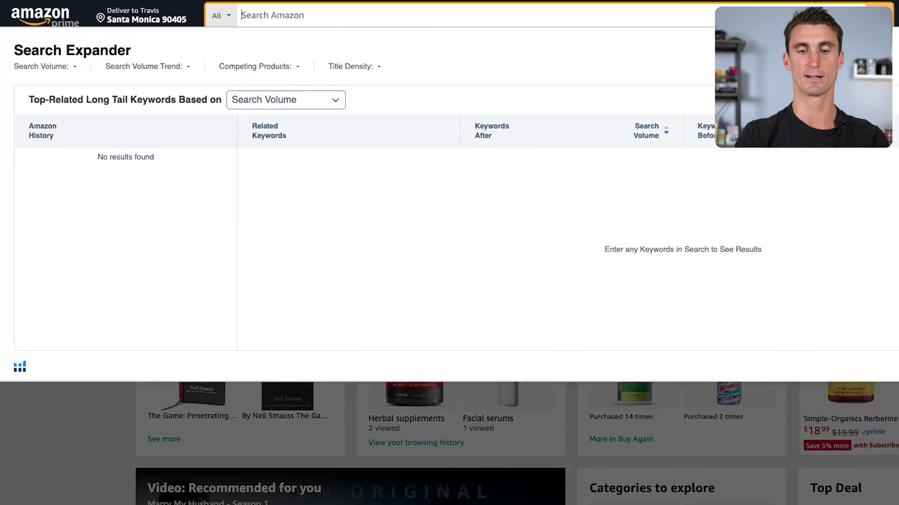
type("electroltye")
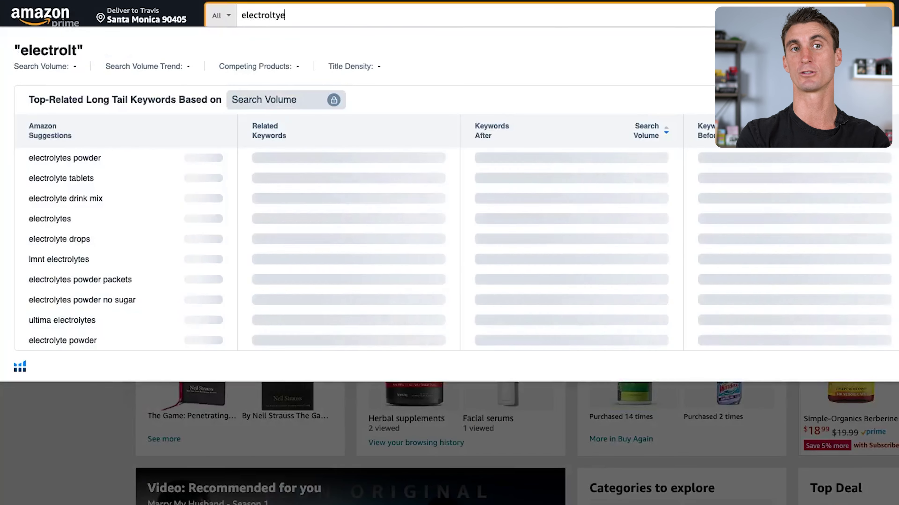
key("Return")
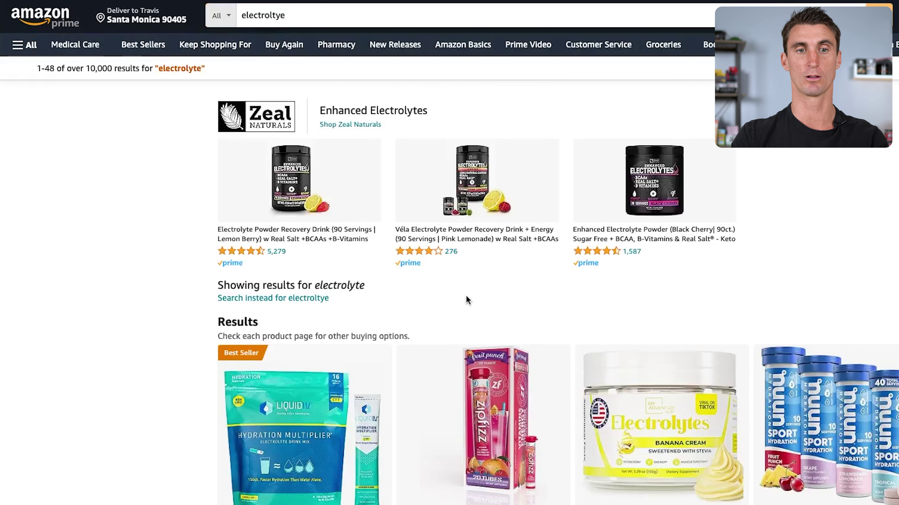
- Open the best-selling Liquid I.V. Hydration Multiplier Lemon Lime listing from the search results
scroll(465, 291, "down", 5)
scroll(347, 371, "down", 6)
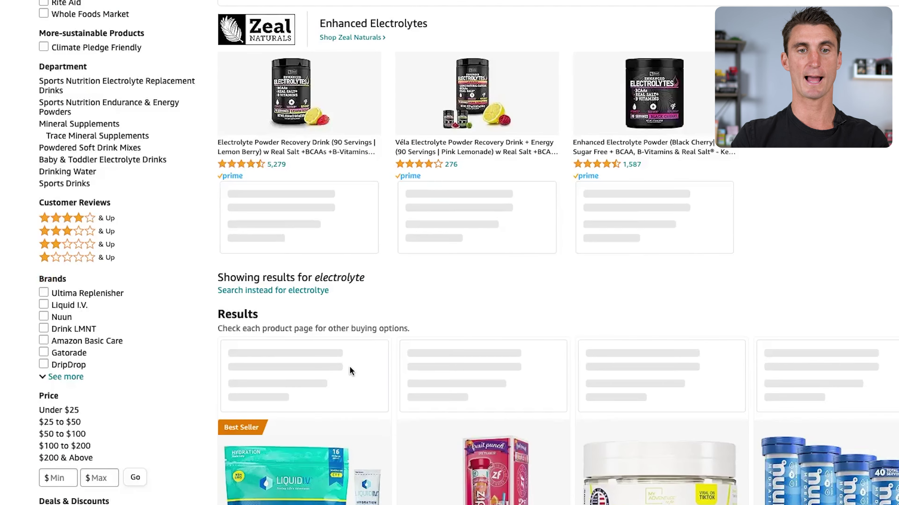
scroll(338, 417, "down", 1)
scroll(339, 417, "down", 2)
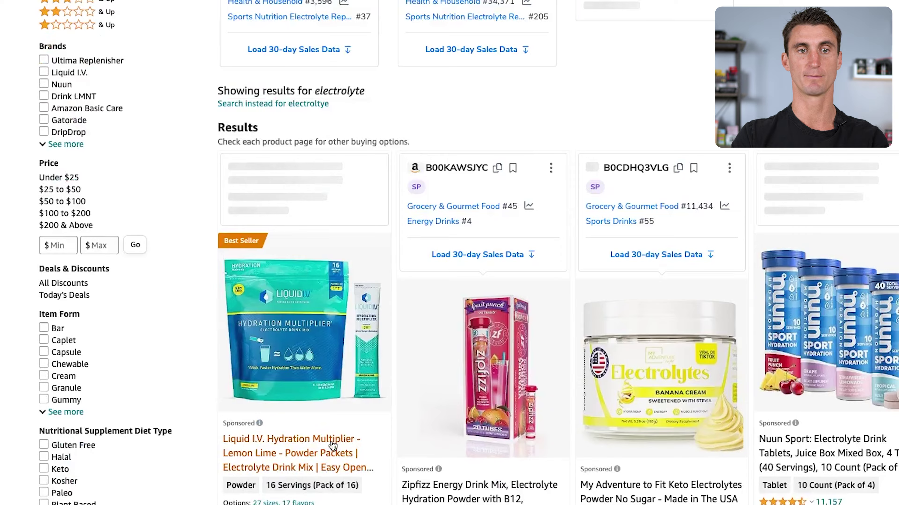
left_click(332, 442)
- Find "asin" on the Liquid I.V. product page and copy the ASIN from the product details
type("asin")
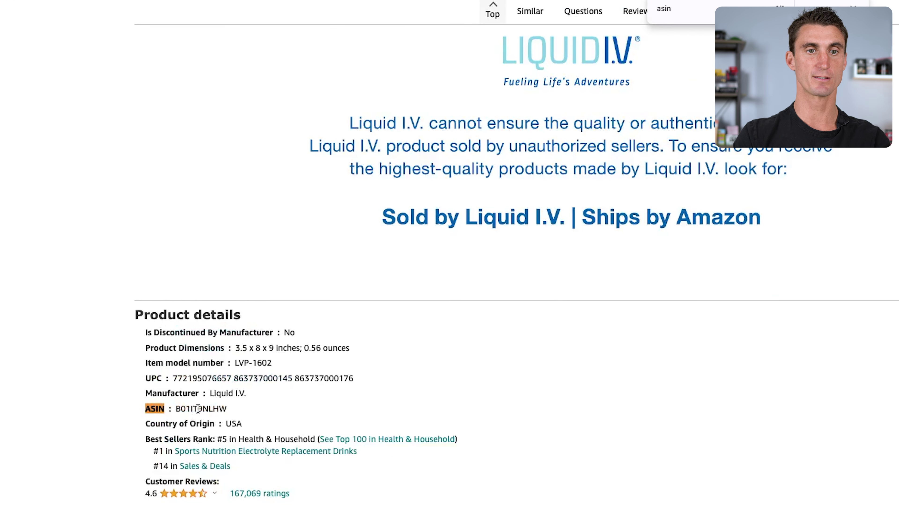
double_click(198, 409)
key("ctrl+c")
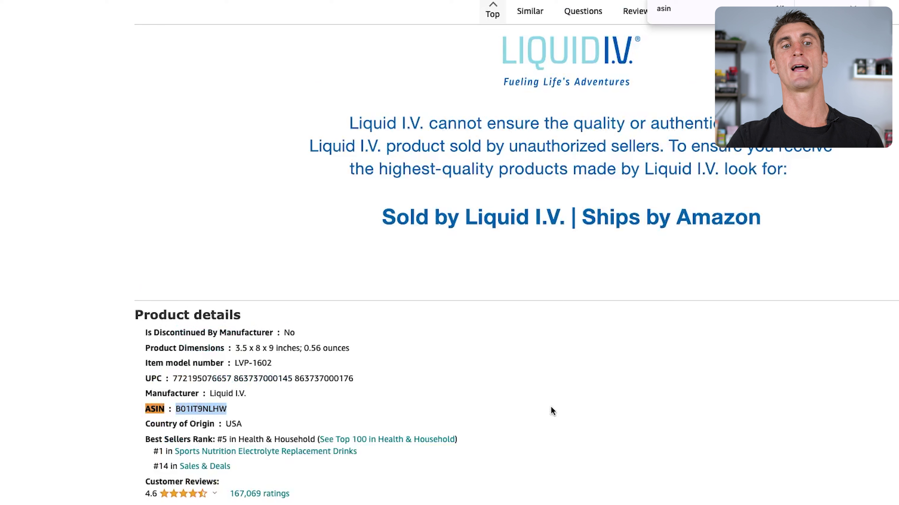
left_click(552, 411)
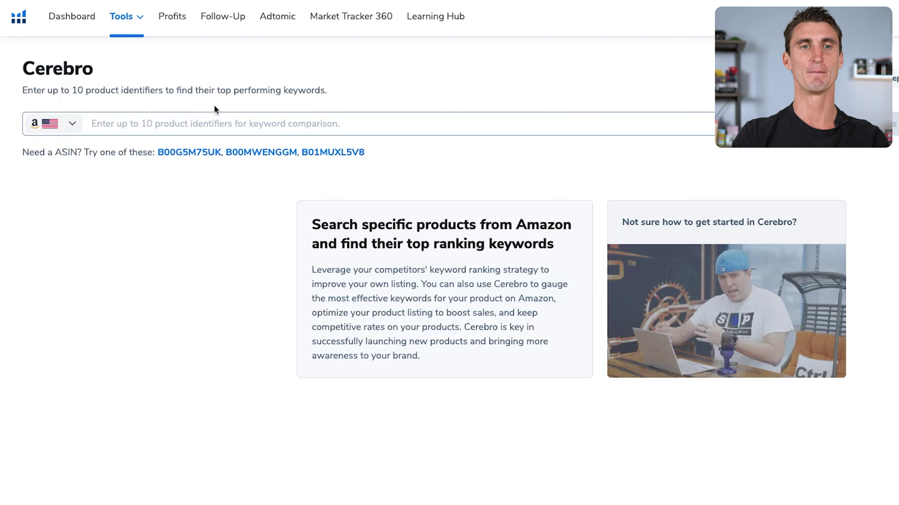
- Run a Cerebro search for ASIN B01IT9NLHW and look over the product's ranking keywords
left_click(217, 121)
key("ctrl+v")
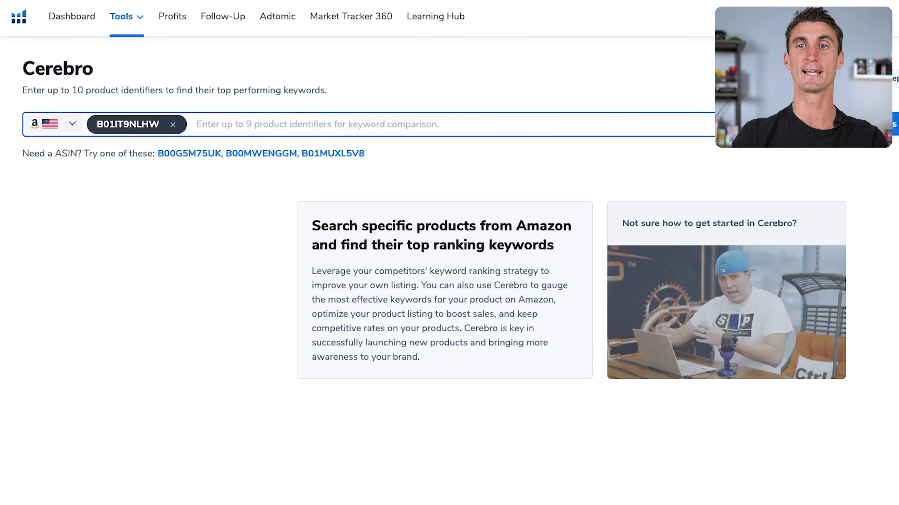
key("Return")
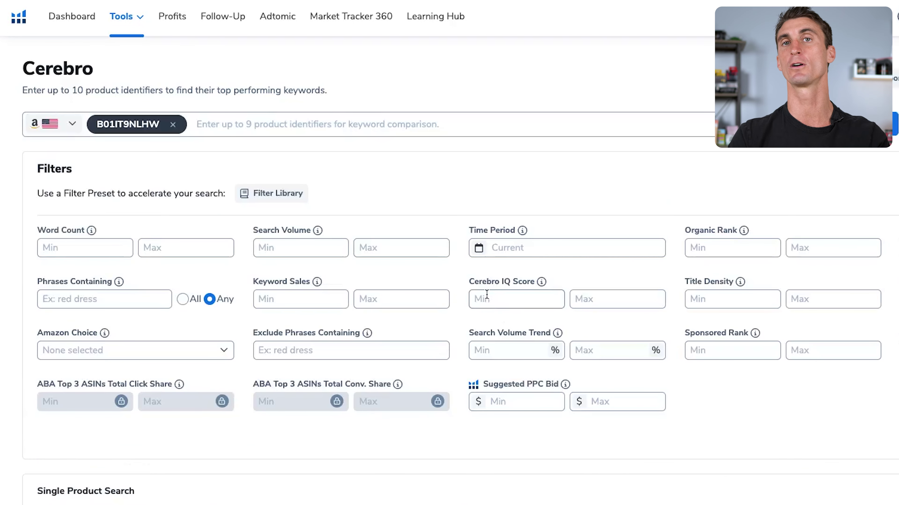
scroll(485, 294, "down", 4)
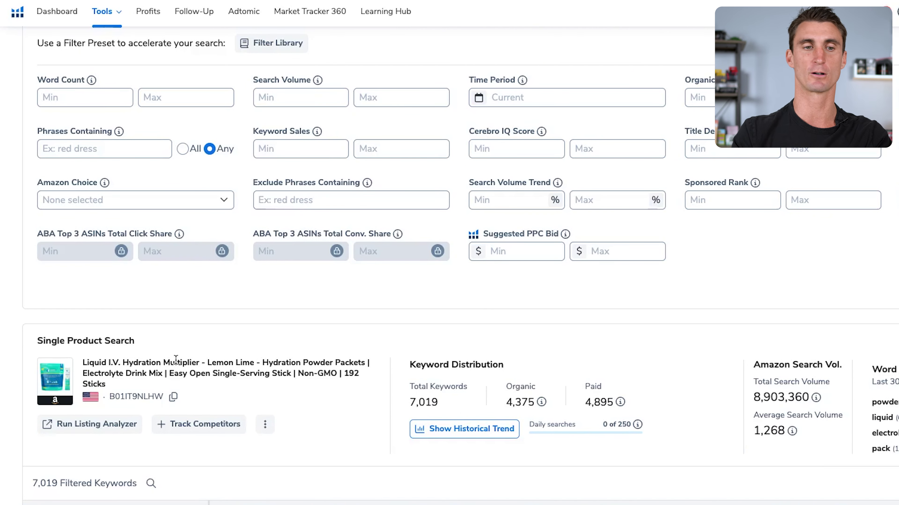
scroll(253, 364, "down", 6)
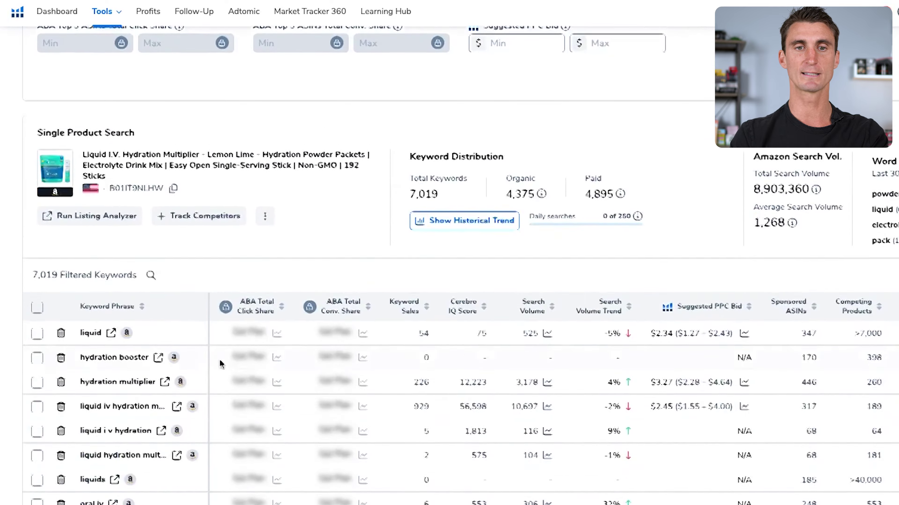
- Sort the Liquid I.V. keyword list by Cerebro IQ Score from highest to lowest
mouse_move(463, 298)
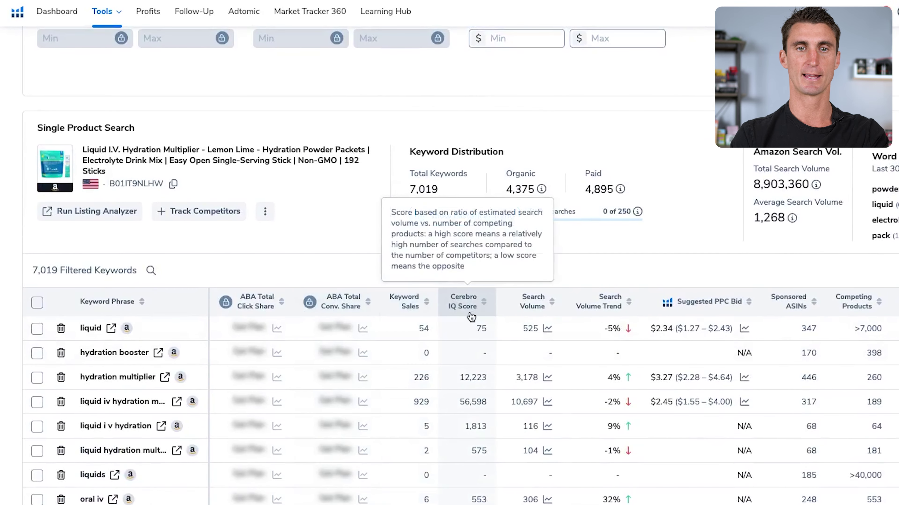
scroll(467, 301, "down", 1)
scroll(472, 297, "up", 1)
left_click(471, 292)
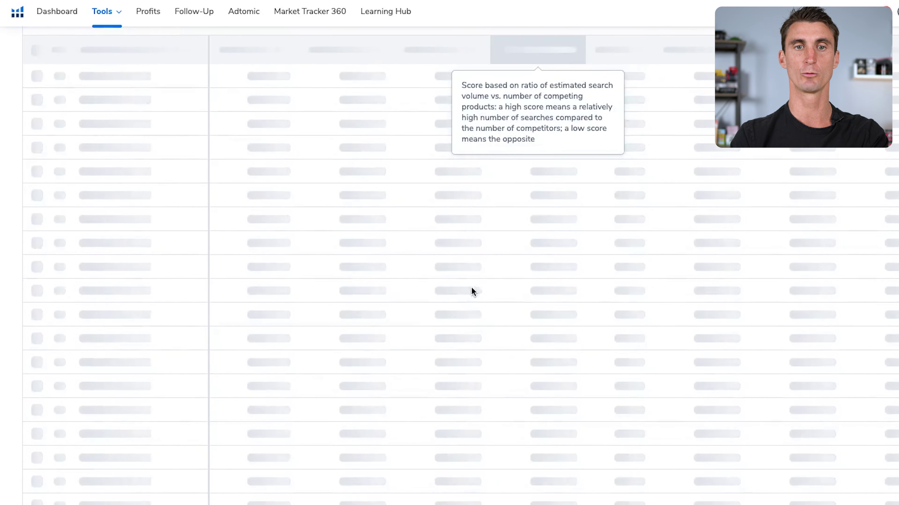
scroll(455, 225, "up", 3)
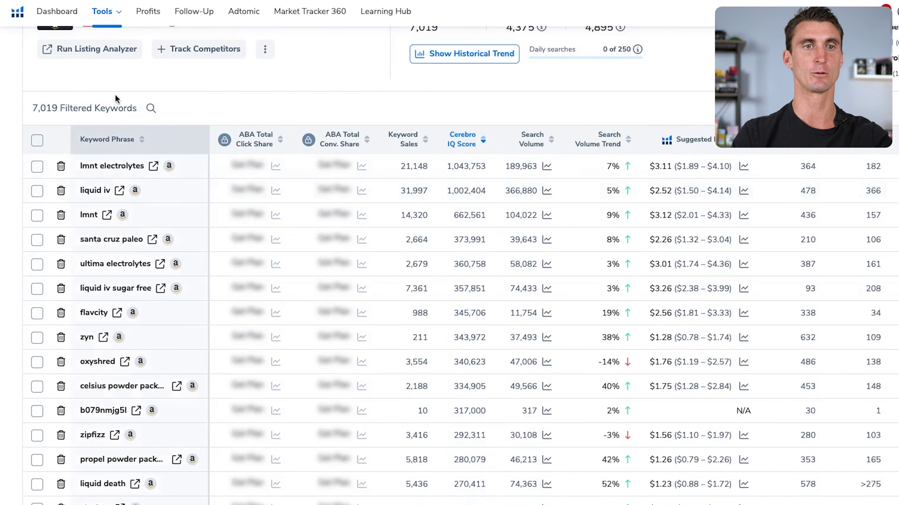
- Examine the top-scoring keyword phrases, starting with "lmnt electrolytes", for possible product ideas
triple_click(95, 166)
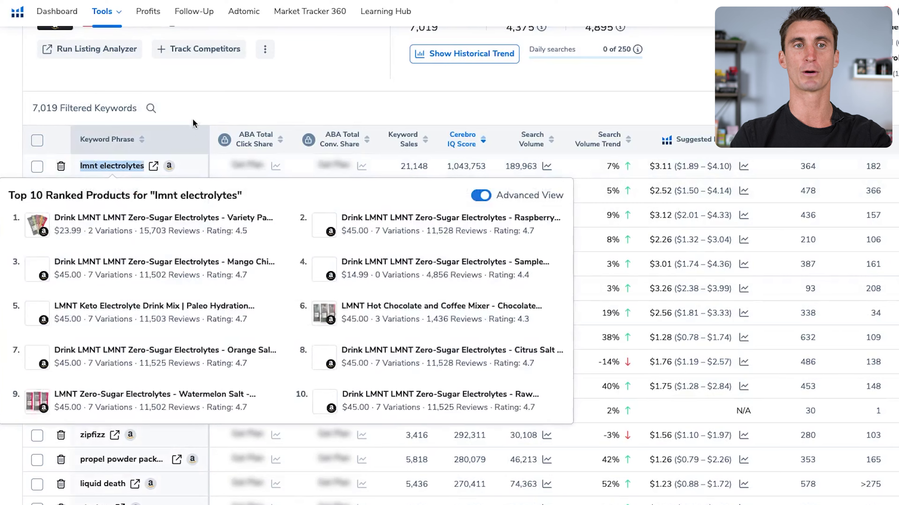
left_click(191, 107)
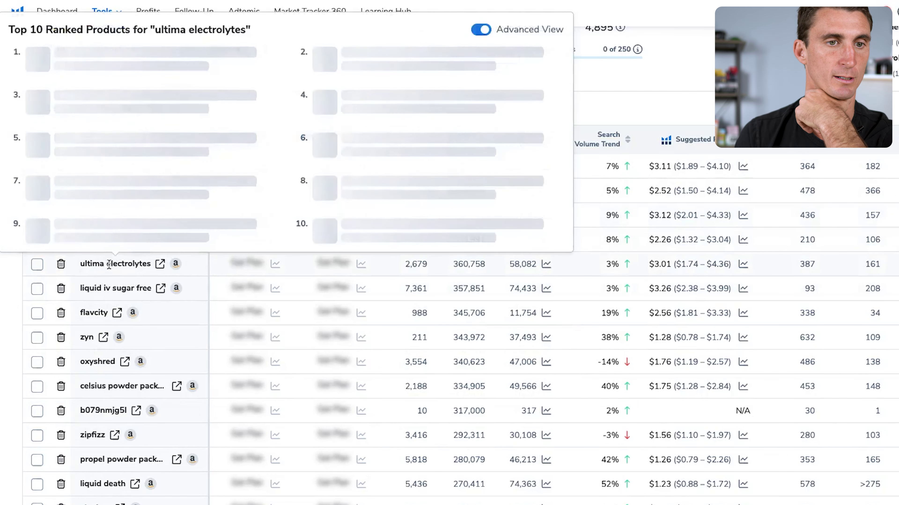
scroll(95, 306, "down", 2)
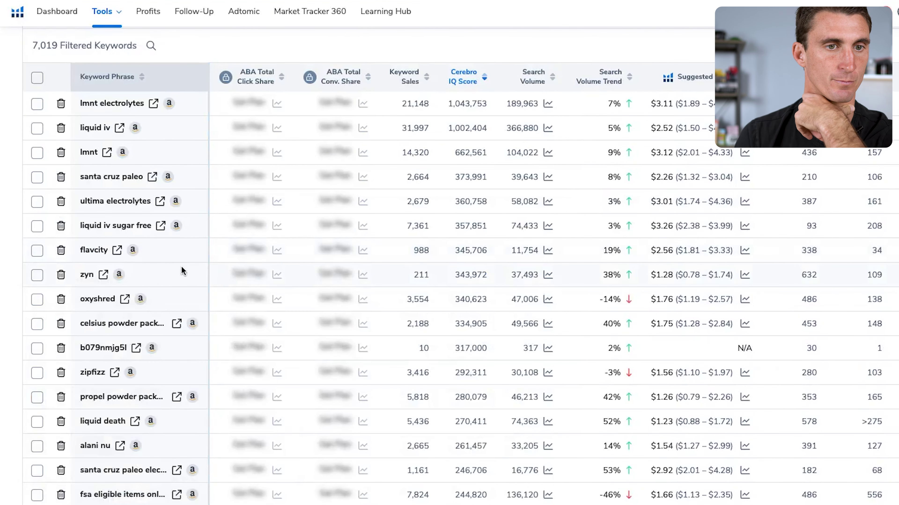
scroll(180, 266, "down", 4)
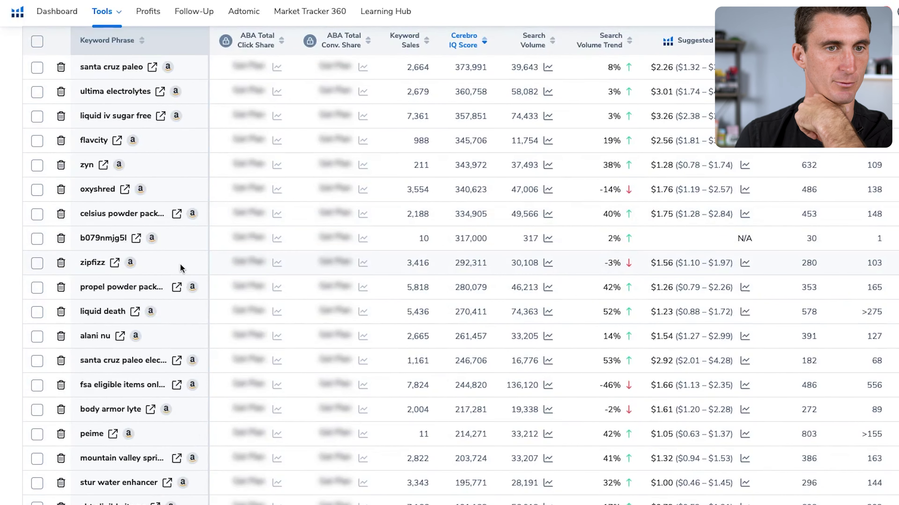
scroll(180, 267, "down", 3)
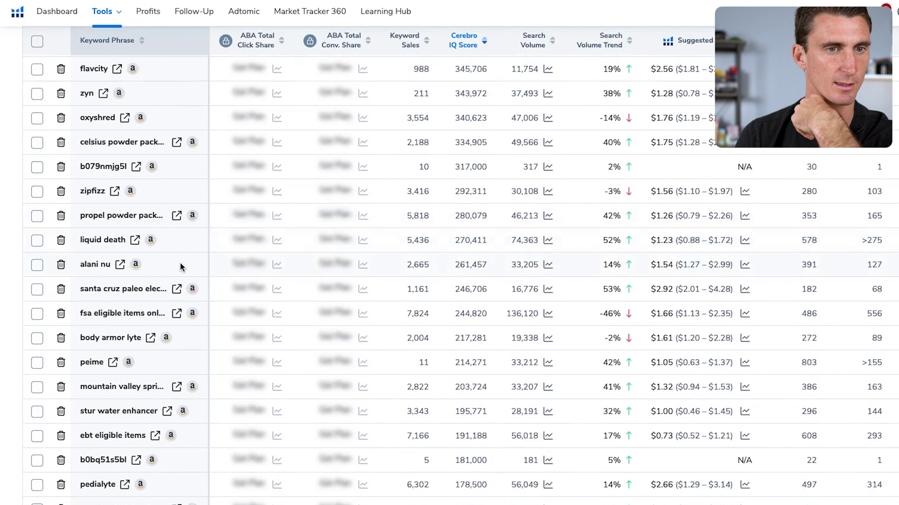
scroll(181, 267, "down", 1)
scroll(180, 262, "down", 3)
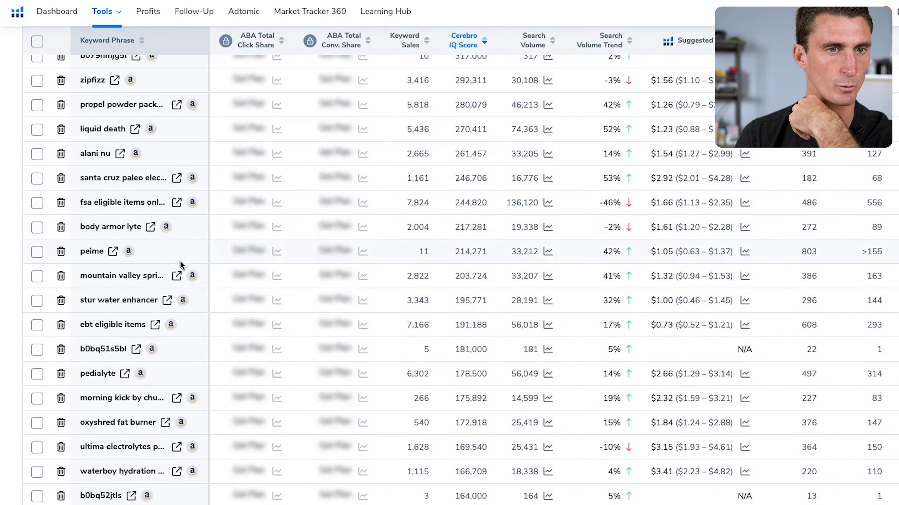
scroll(119, 345, "down", 6)
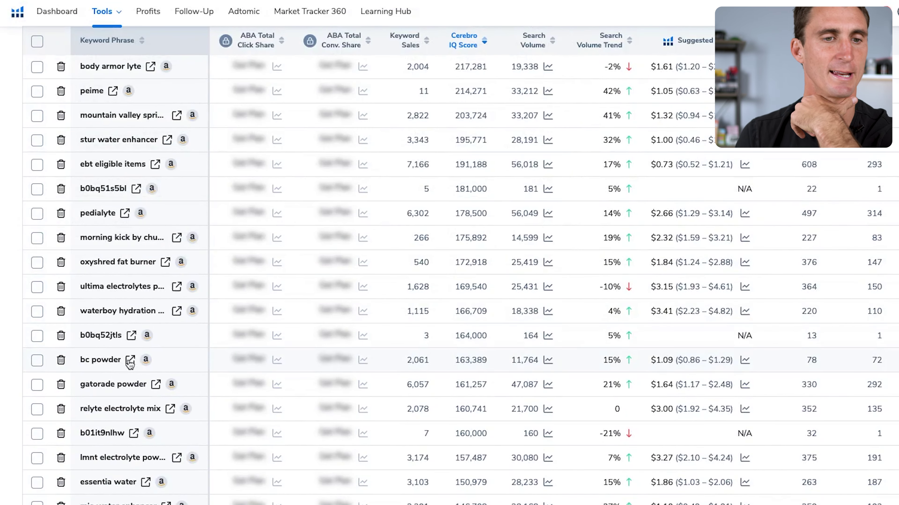
scroll(130, 363, "down", 3)
scroll(129, 361, "down", 3)
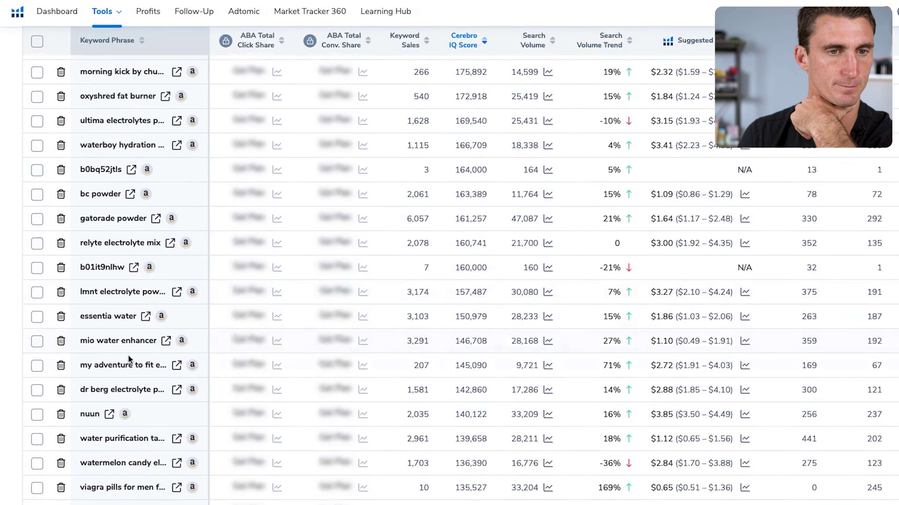
scroll(128, 359, "up", 7)
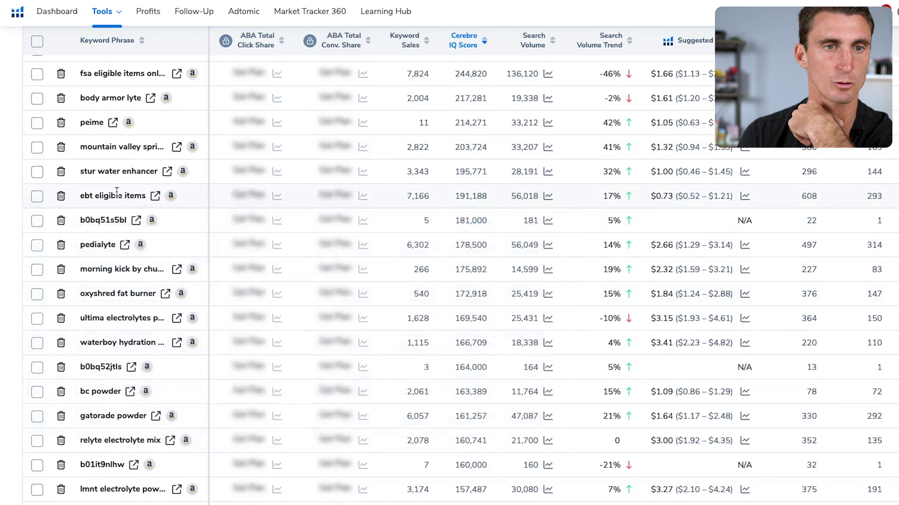
- Open the Amazon search results for the keyword "ebt eligible items" and look over the SNAP EBT eligible products
left_click(155, 195)
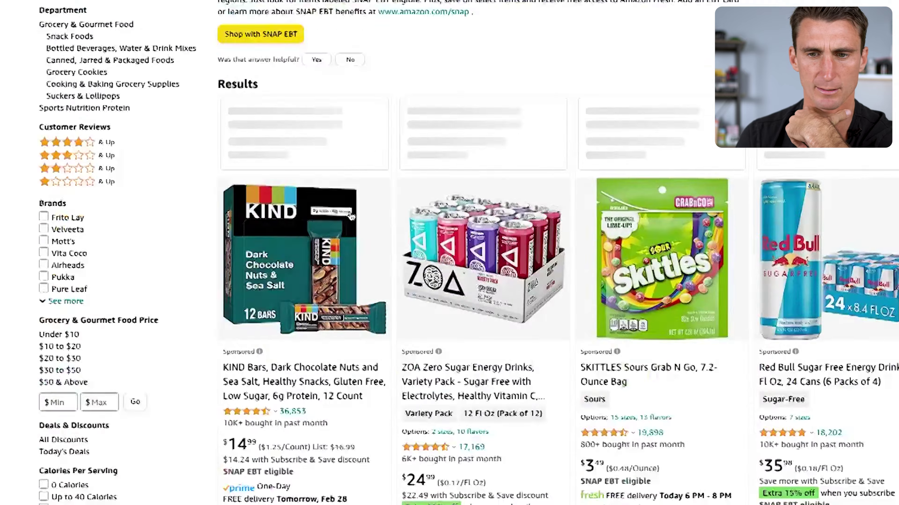
scroll(351, 216, "down", 5)
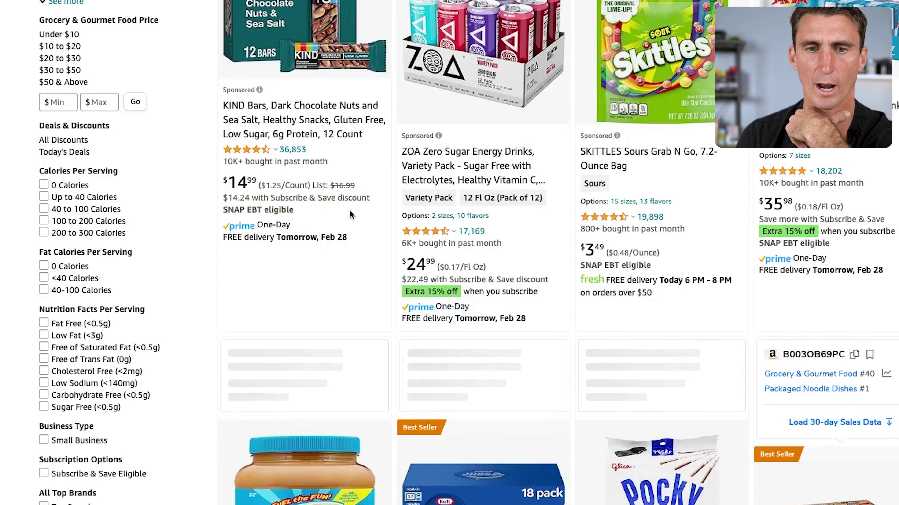
scroll(349, 209, "down", 5)
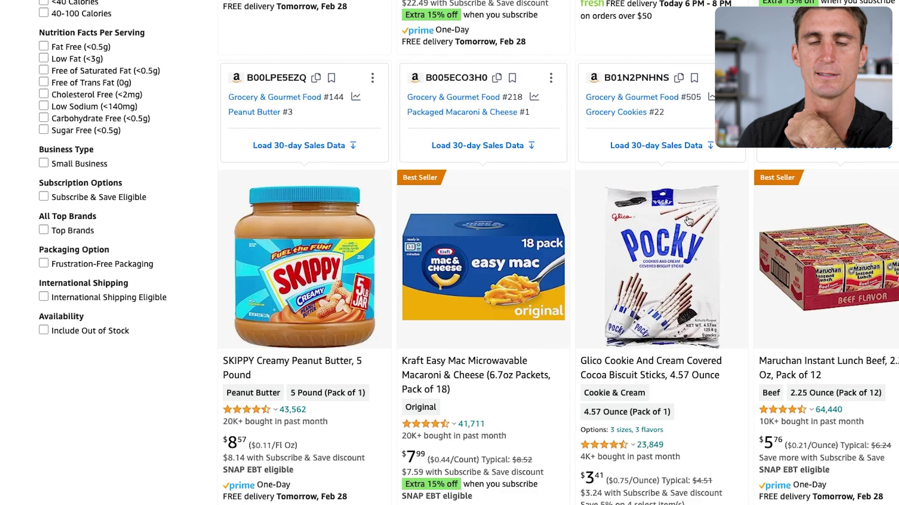
scroll(598, 255, "down", 10)
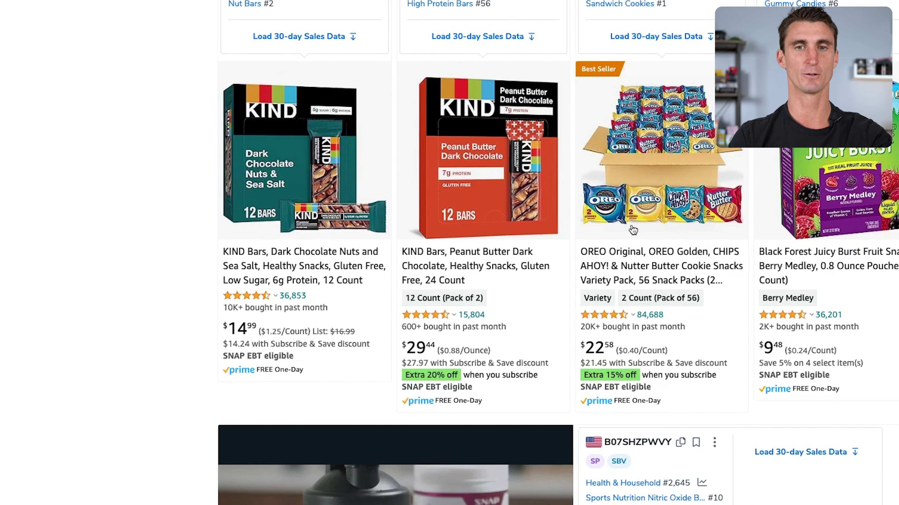
scroll(632, 230, "down", 10)
scroll(632, 231, "down", 2)
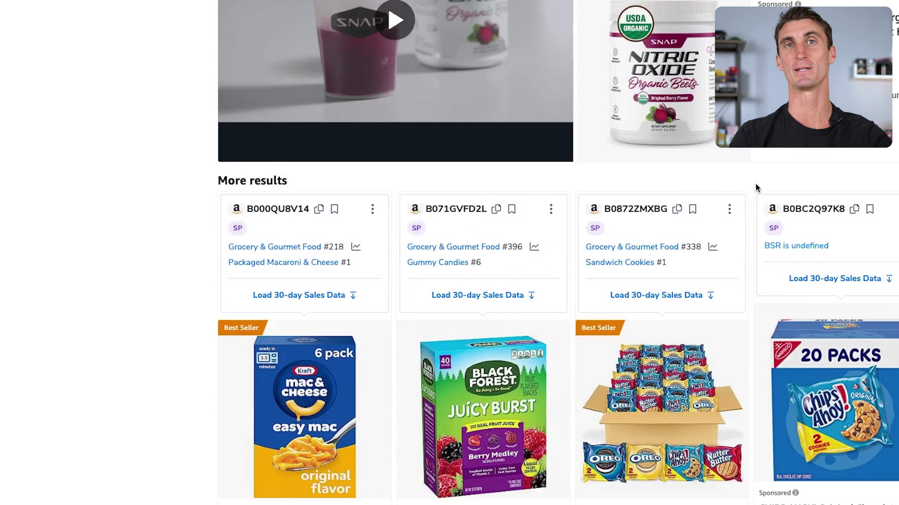
scroll(754, 184, "down", 4)
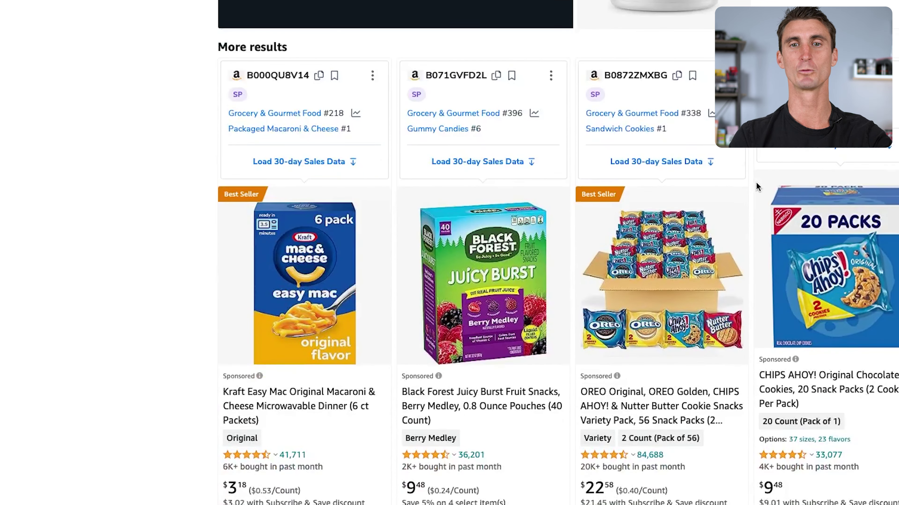
scroll(755, 181, "down", 3)
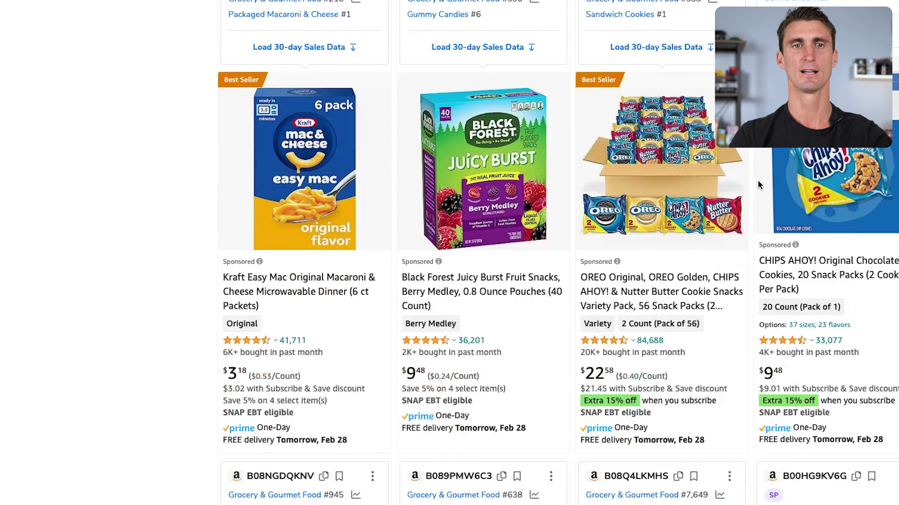
scroll(756, 181, "down", 6)
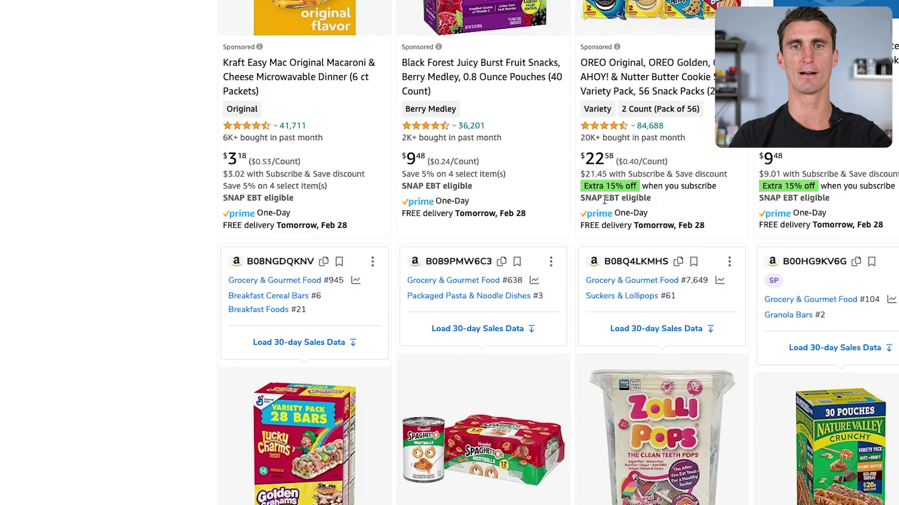
triple_click(594, 198)
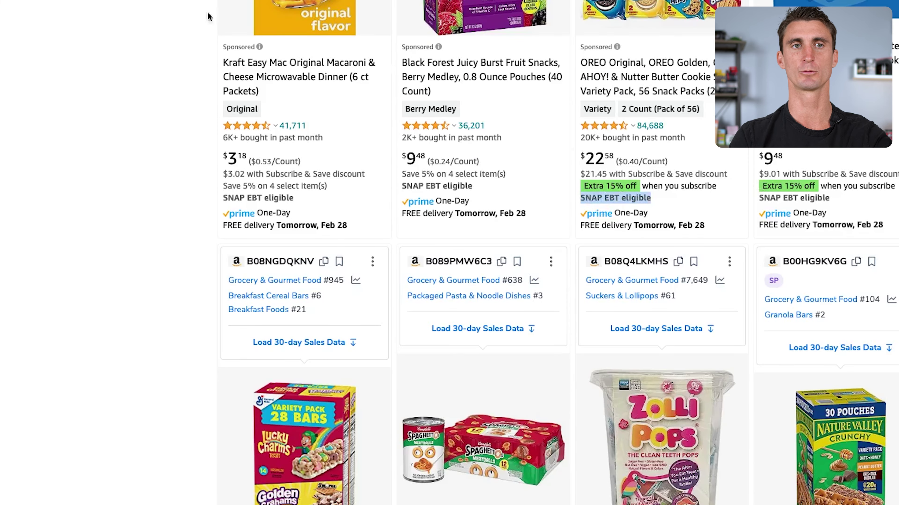
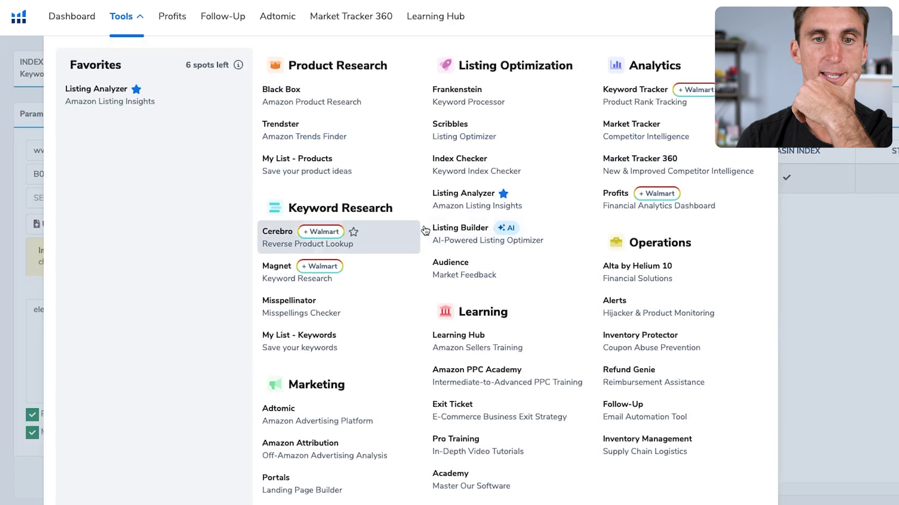
- Run a Listing Analyzer analysis with B01IT9NLHW as the main ASIN
left_click(461, 207)
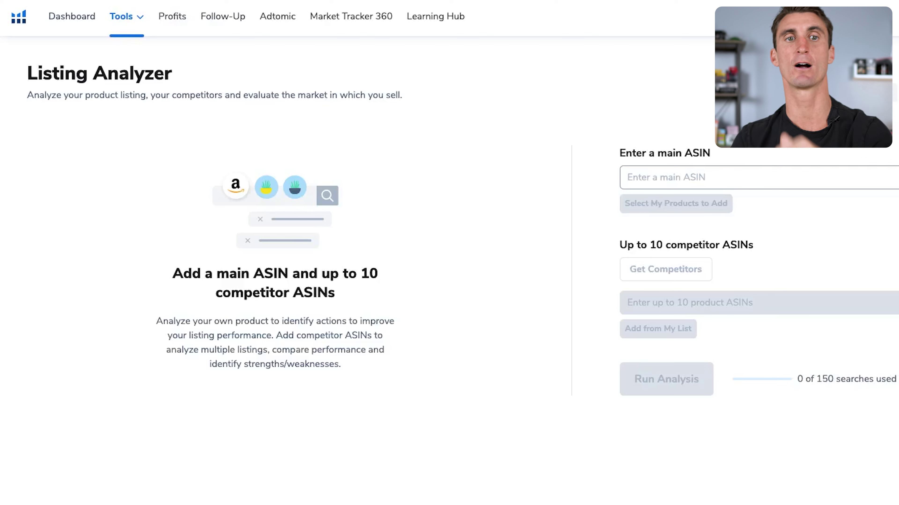
left_click(675, 179)
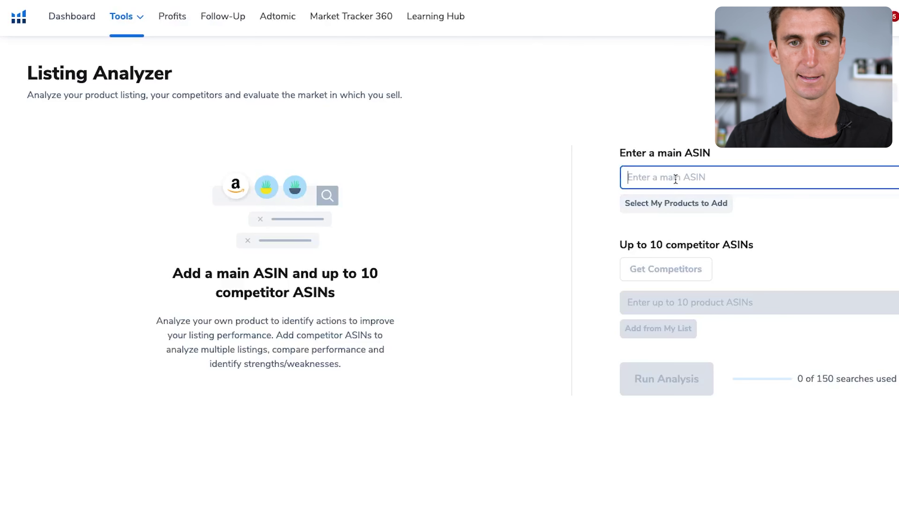
type("B01IT9NLHW")
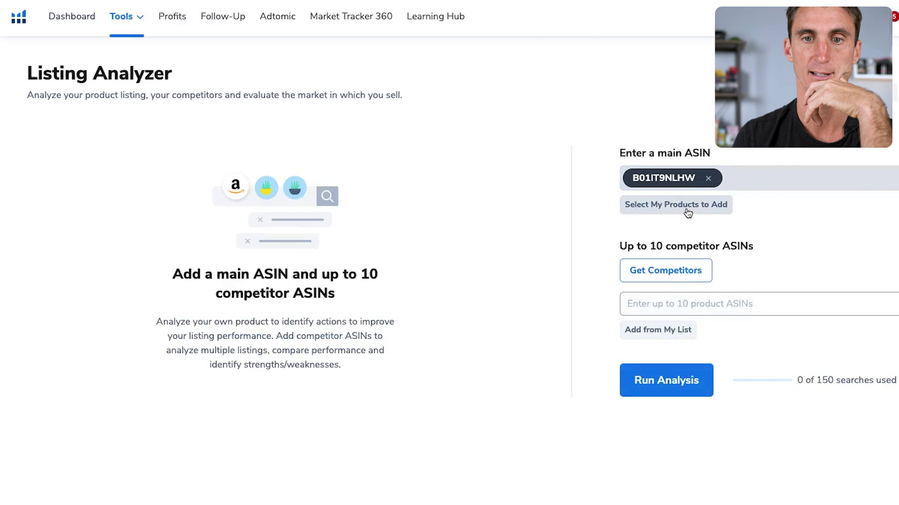
left_click(687, 374)
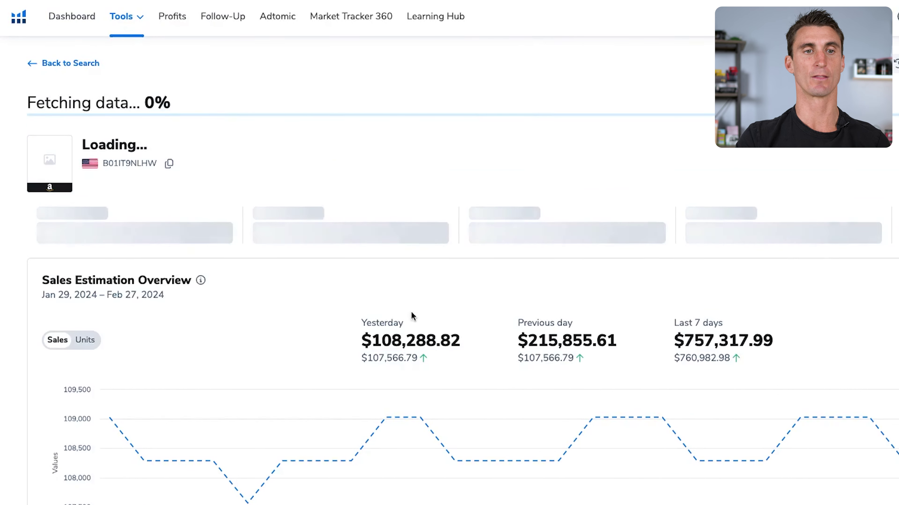
- Examine the Liquid I.V. product's estimated sales for yesterday and the last 7 days, its review count and its listing quality score
left_click_drag(368, 345, 566, 324)
left_click(440, 344)
triple_click(439, 343)
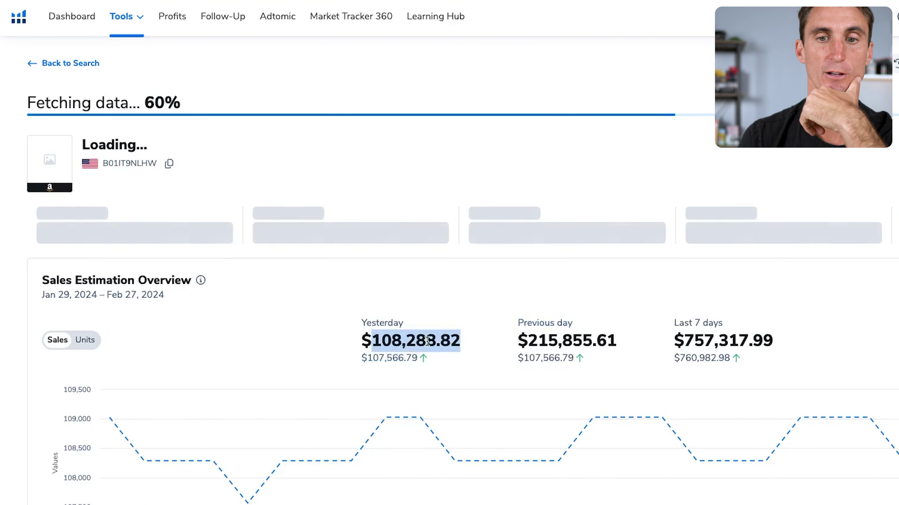
left_click(707, 343)
double_click(705, 341)
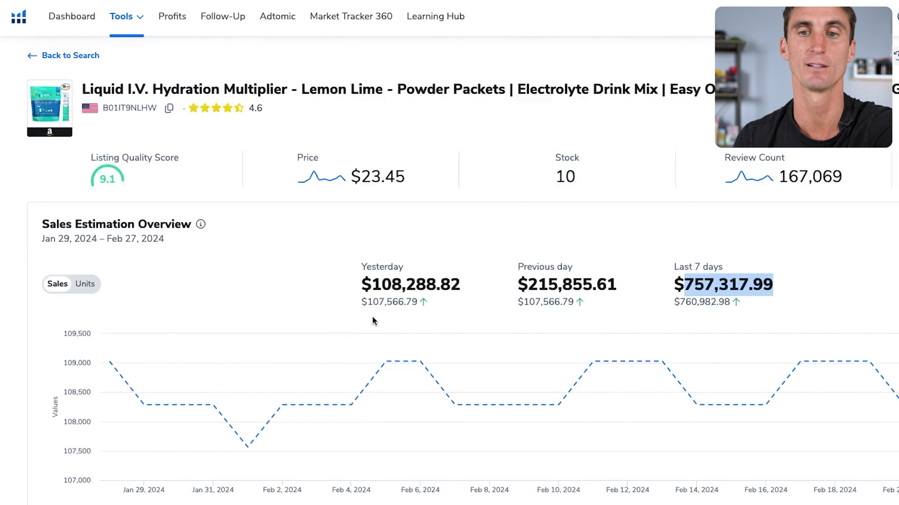
double_click(788, 176)
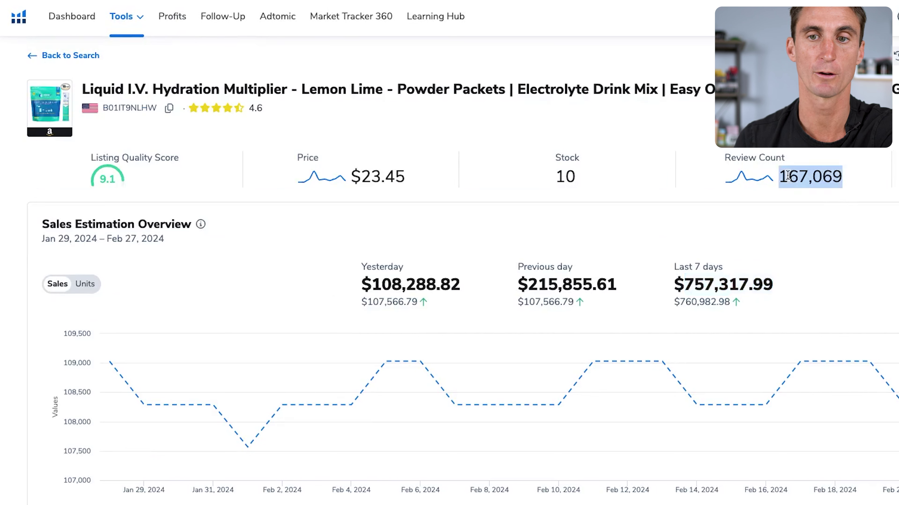
left_click(106, 175)
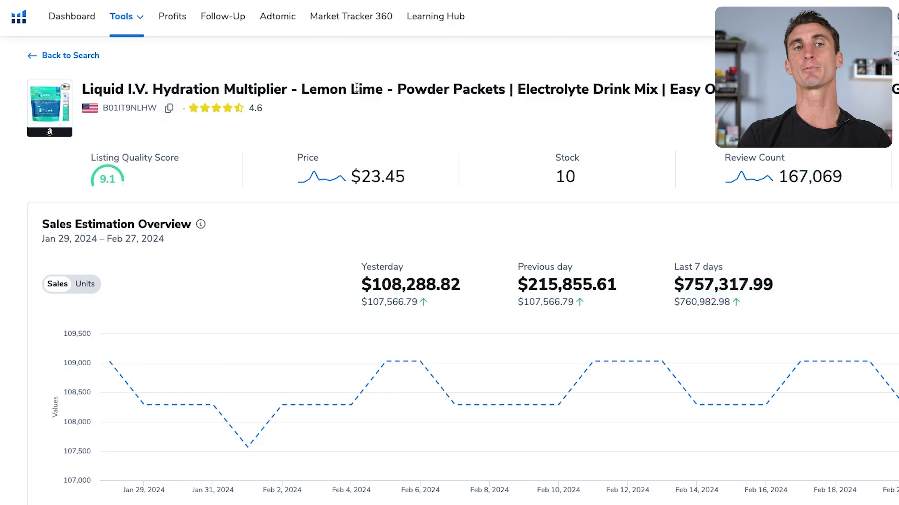
- Open the Cocktail Cards listing in Listing Builder and review its keyword phrases and product title
left_click(138, 24)
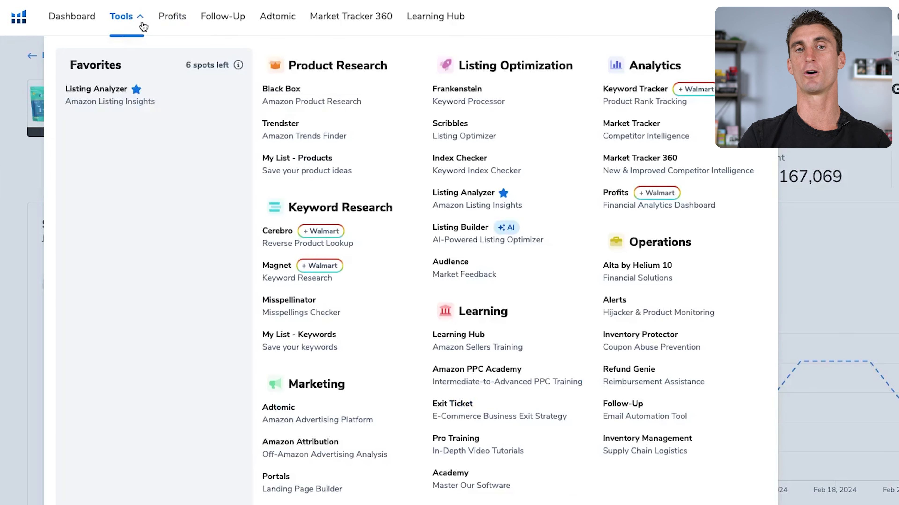
left_click(462, 240)
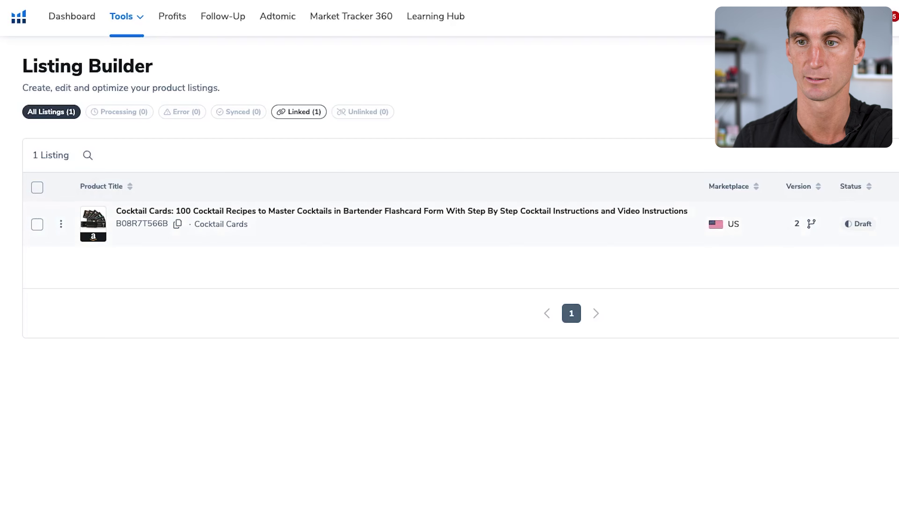
left_click(582, 212)
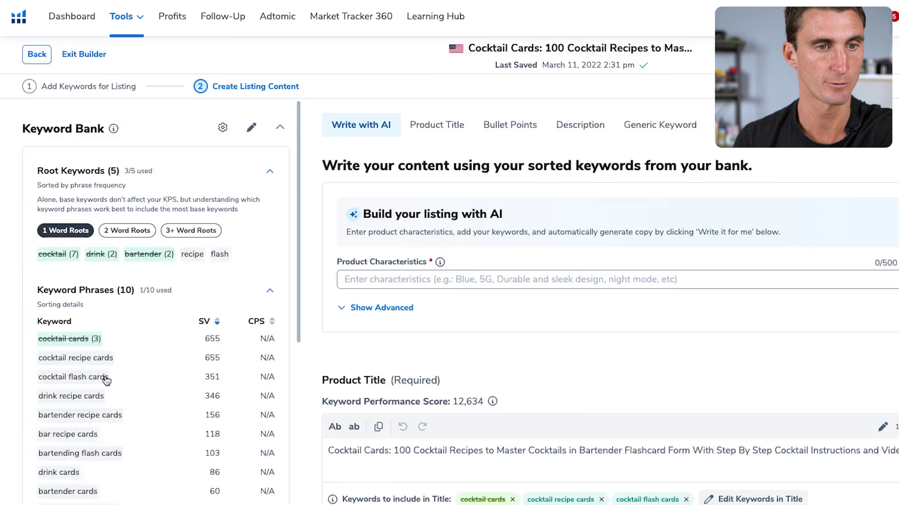
scroll(106, 381, "down", 4)
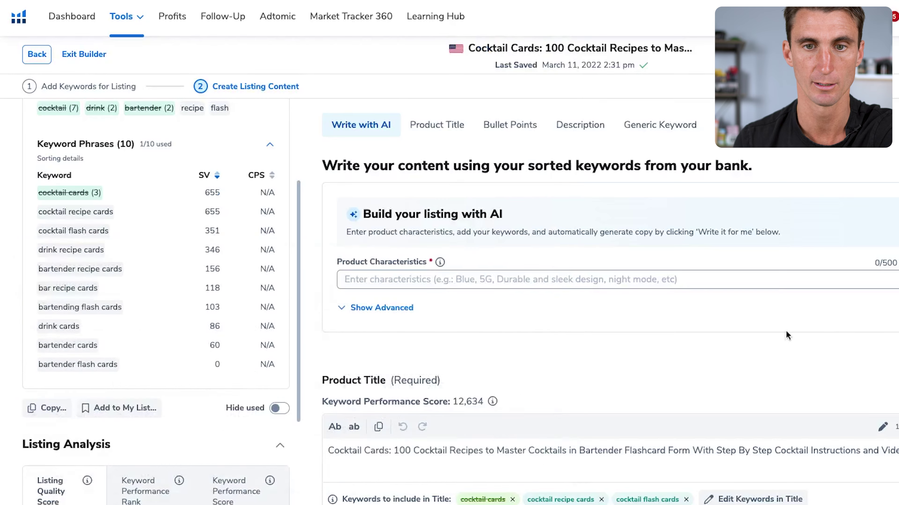
scroll(815, 335, "down", 3)
triple_click(398, 320)
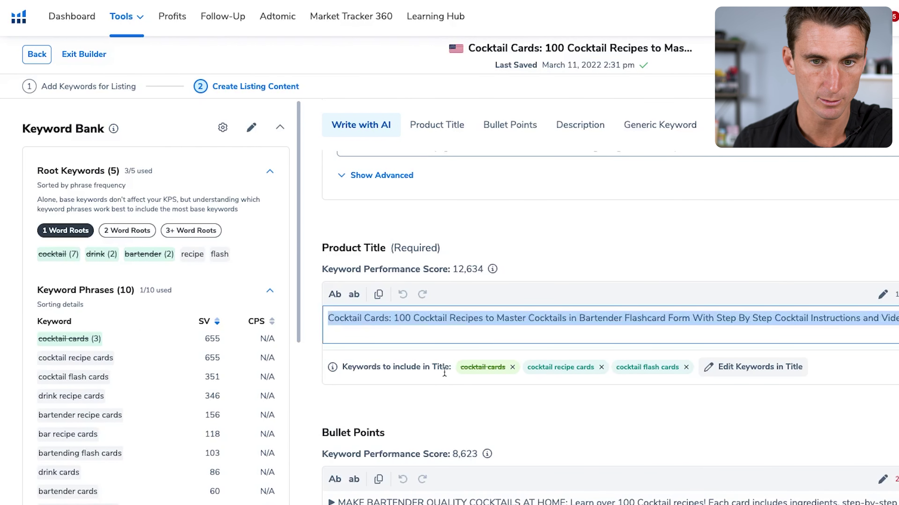
- Review the Cocktail Cards listing's remaining content sections, from Bullet Points and Description to Subject Matter and Amazon Posts
scroll(583, 317, "down", 15)
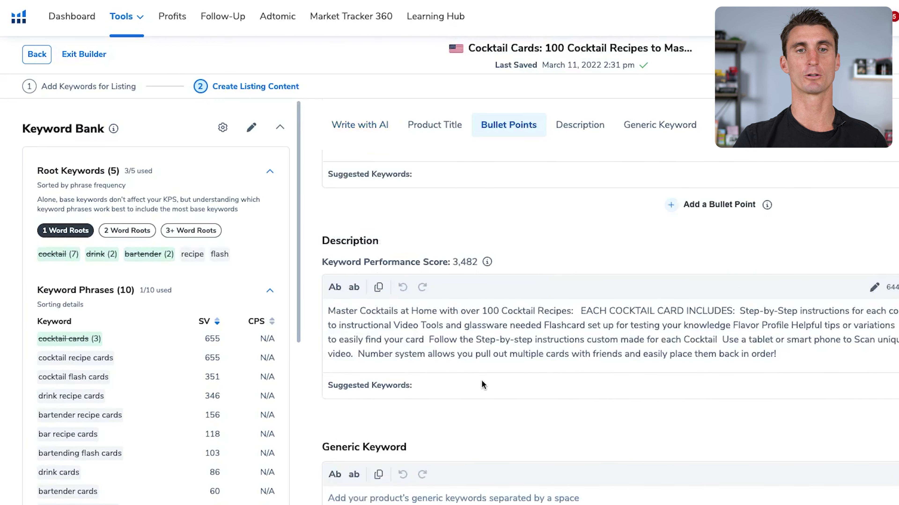
scroll(470, 354, "down", 10)
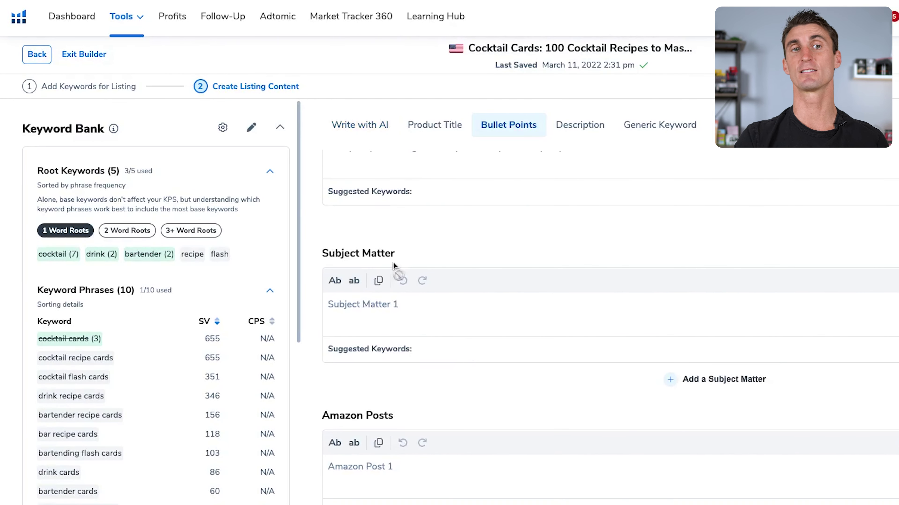
- Open the Audience tool and read its introduction, including the starting price of a poll
left_click(122, 16)
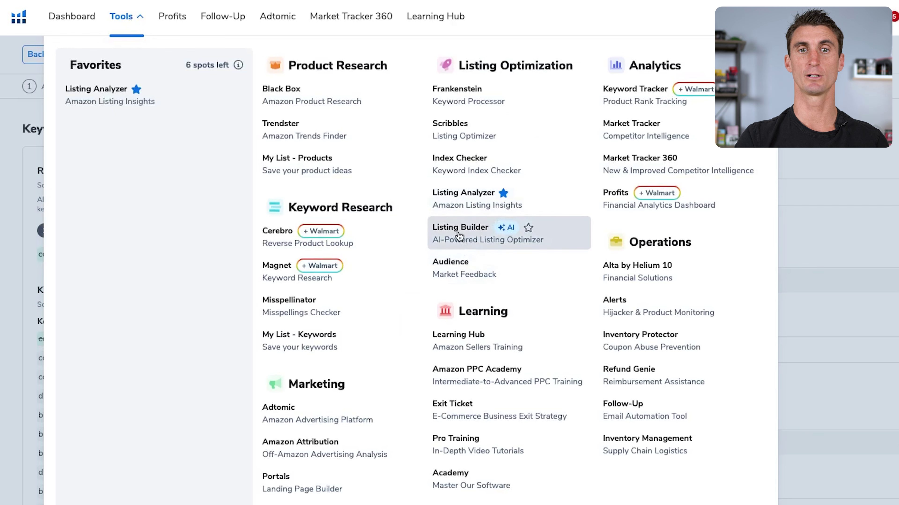
left_click(460, 276)
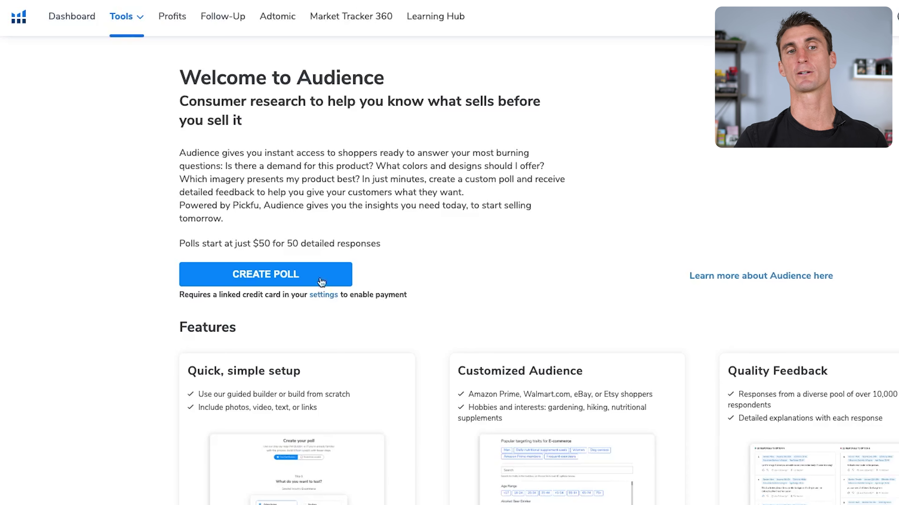
triple_click(251, 242)
left_click(409, 249)
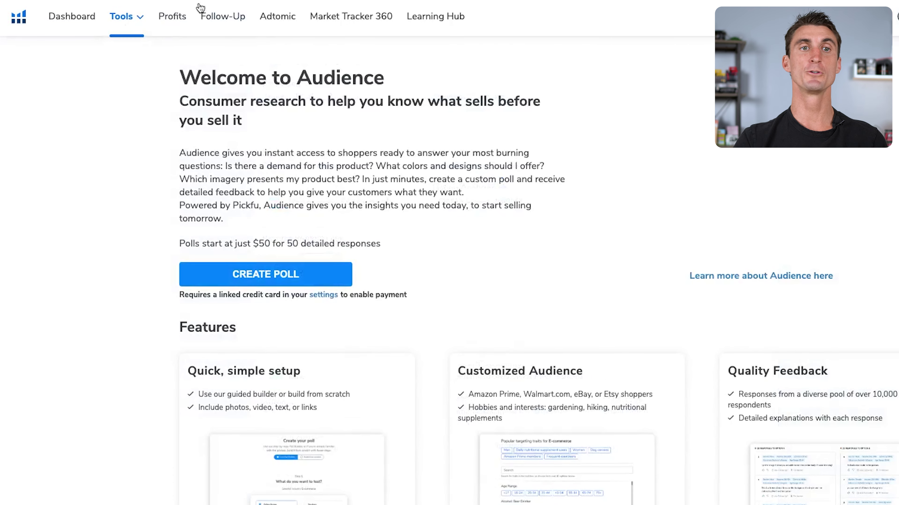
- Open Keyword Tracker and expand the Cocktail Cards product to examine its tracked keywords, including the competing products for "cocktail recipe cards"
left_click(138, 17)
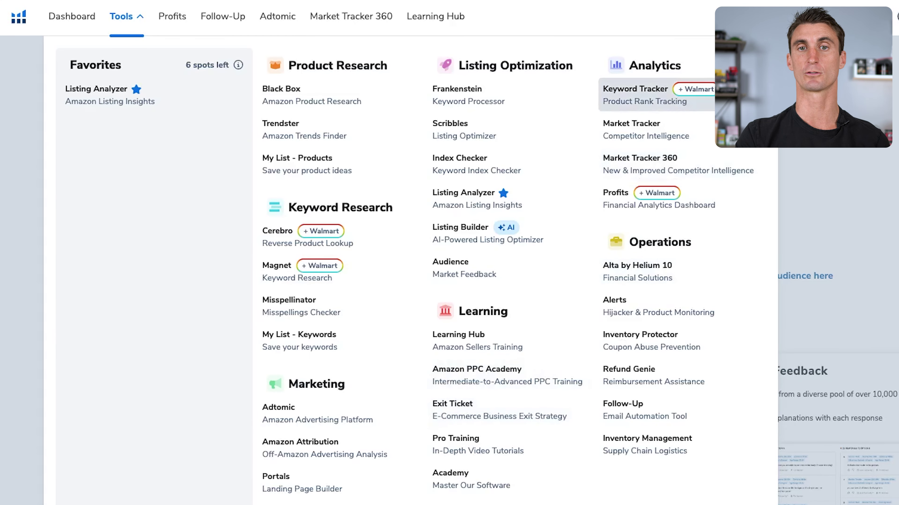
left_click(630, 102)
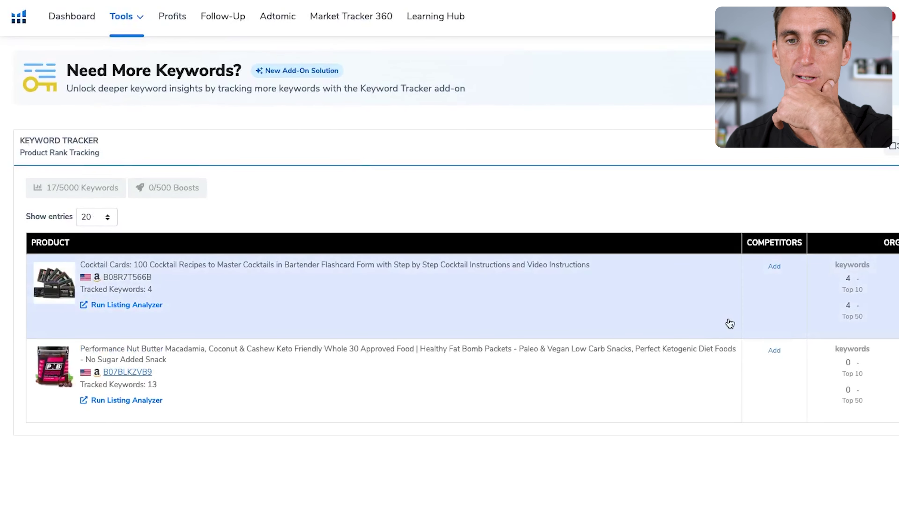
left_click(682, 311)
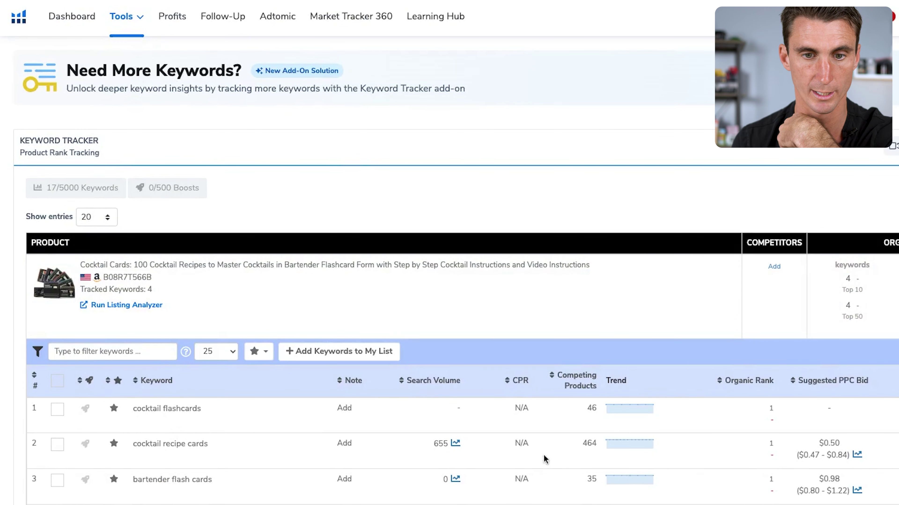
double_click(590, 442)
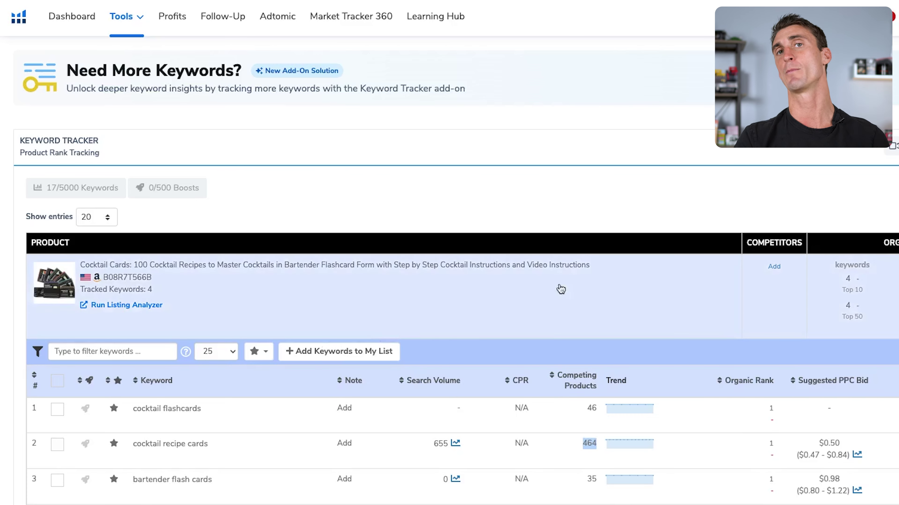
scroll(240, 122, "down", 1)
- Open Market Tracker and look over the cocktail cards market's product list, comparing competitors' power scores with the Cocktail Cards product
left_click(125, 16)
scroll(710, 120, "down", 1)
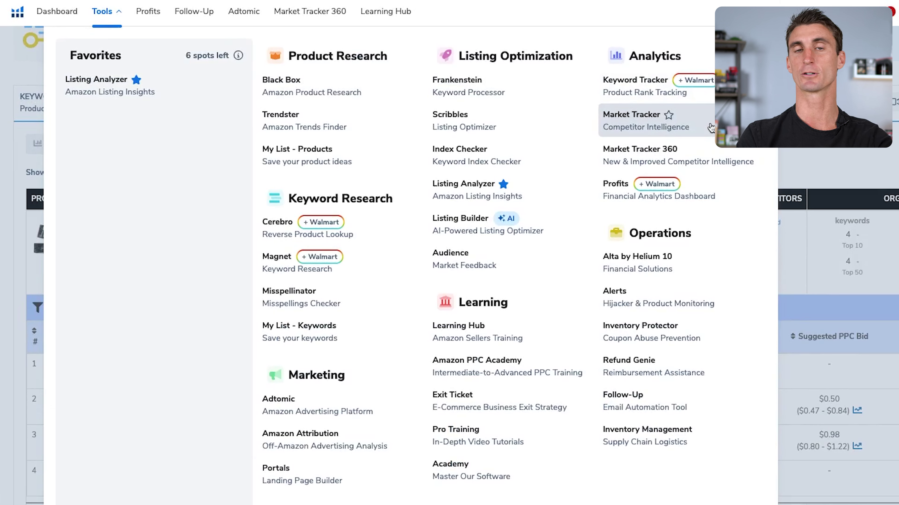
left_click(710, 128)
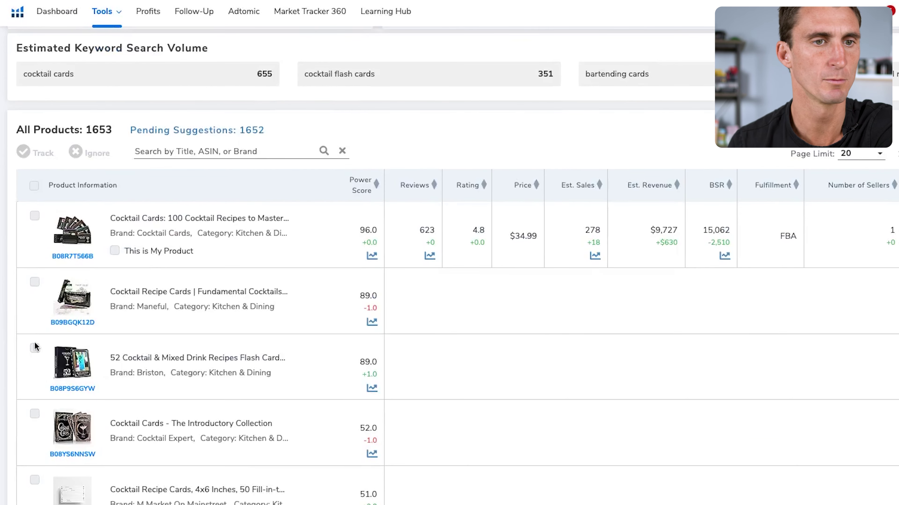
triple_click(137, 290)
left_click(292, 335)
scroll(292, 334, "down", 1)
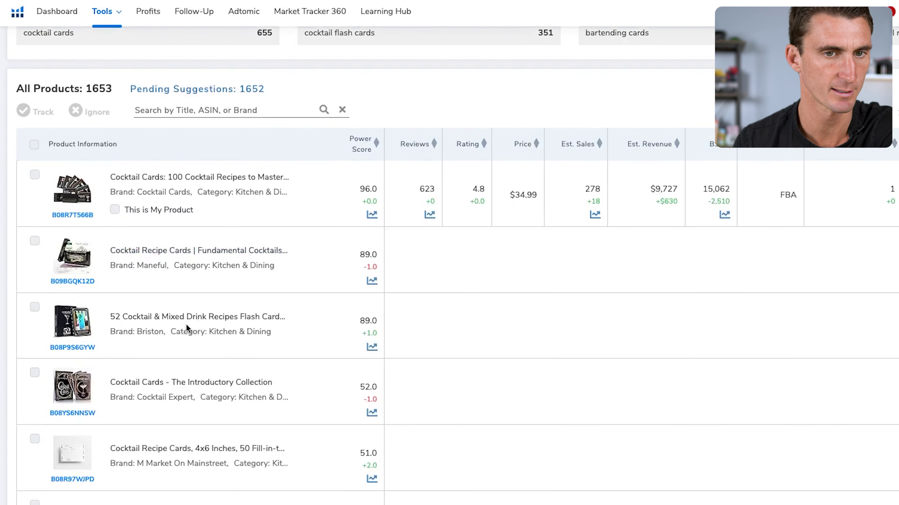
scroll(240, 342, "down", 4)
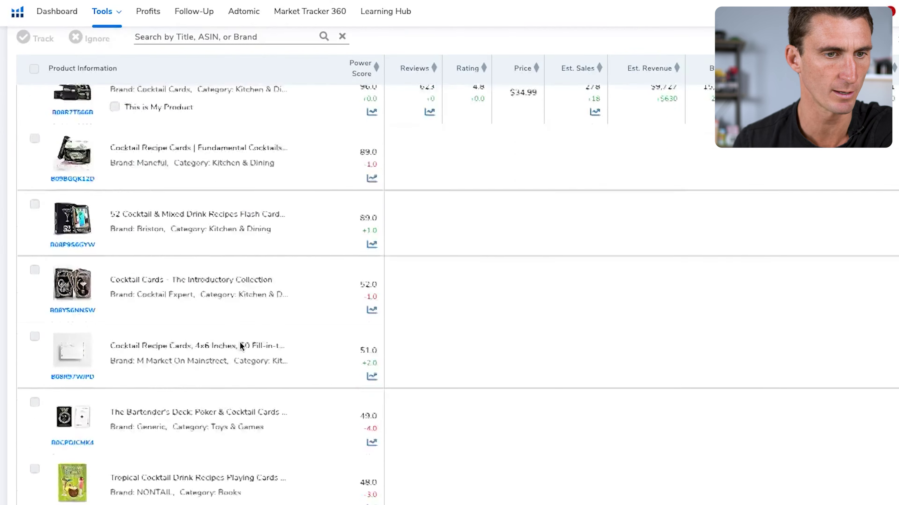
scroll(253, 311, "down", 5)
scroll(254, 310, "up", 12)
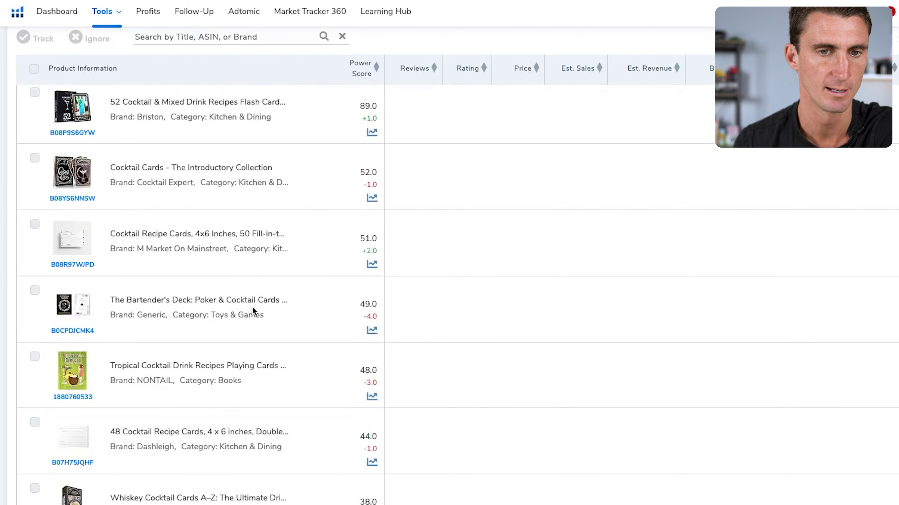
scroll(263, 303, "down", 1)
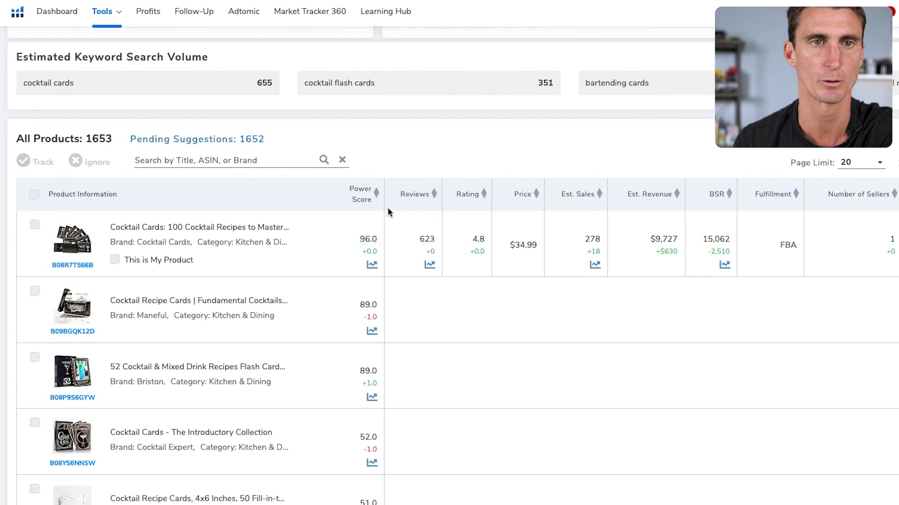
- Open the Profits dashboard and review the revenue, expenses and net profit summaries across marketplaces
left_click(119, 16)
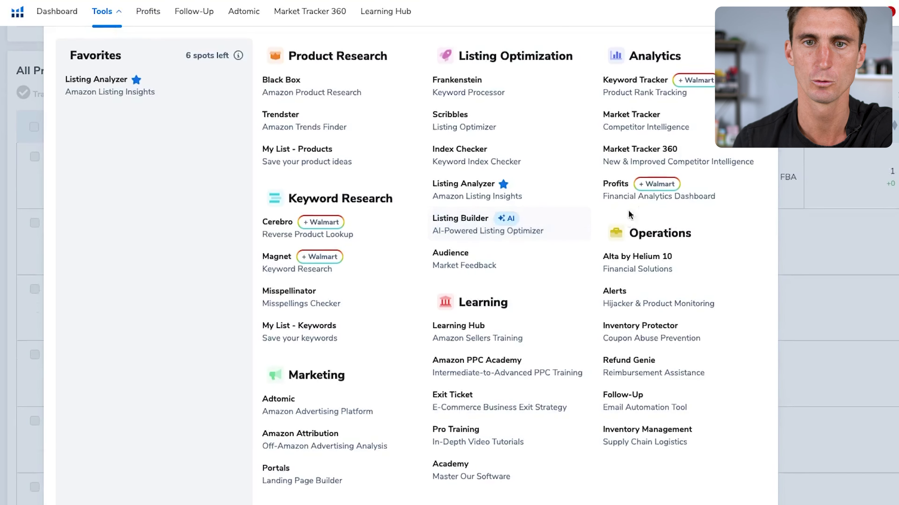
left_click(620, 197)
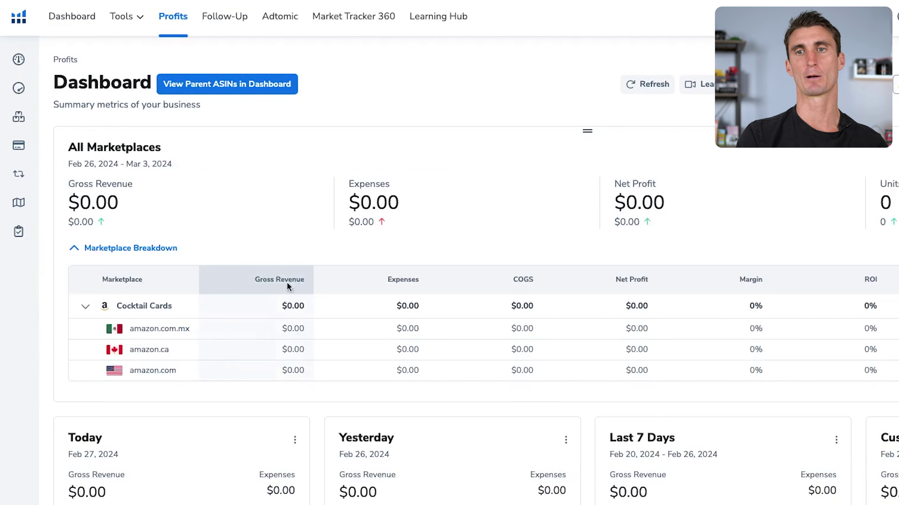
scroll(482, 287, "down", 10)
scroll(481, 288, "up", 10)
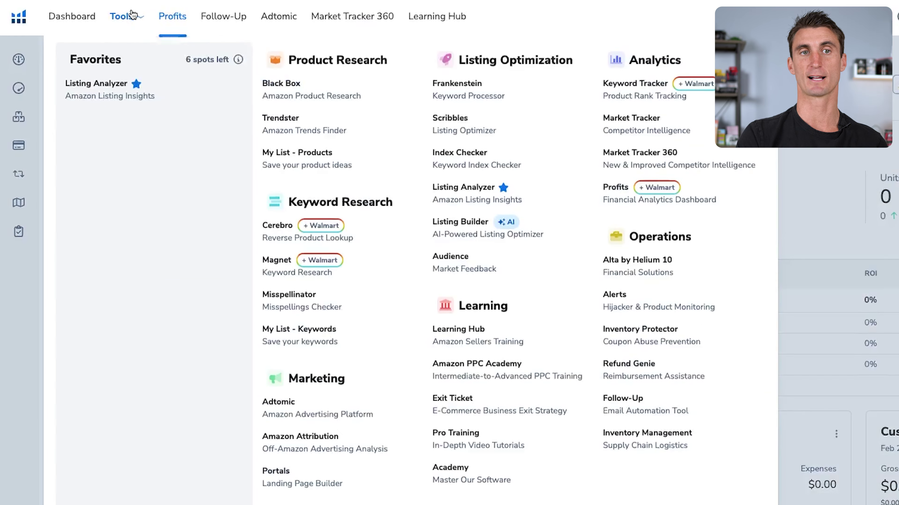
- Open Alta by Helium 10 and view the financial services it offers
left_click(132, 14)
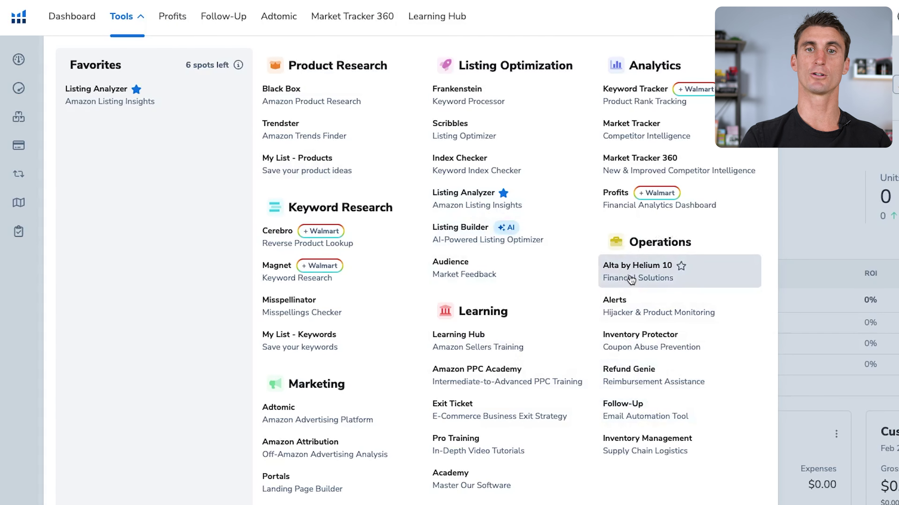
left_click(647, 283)
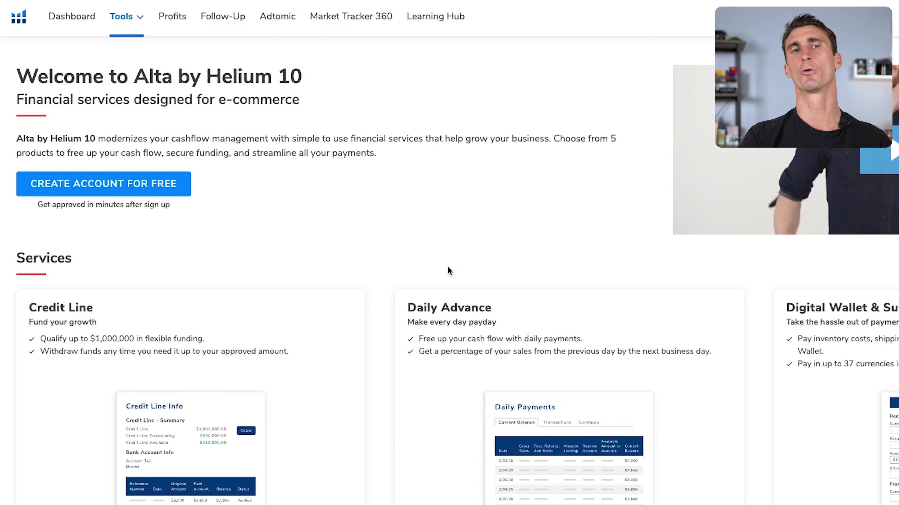
- Open the Alerts tool and examine the monitored Cocktail Cards products with their category ranks, ratings and seller count
left_click(136, 21)
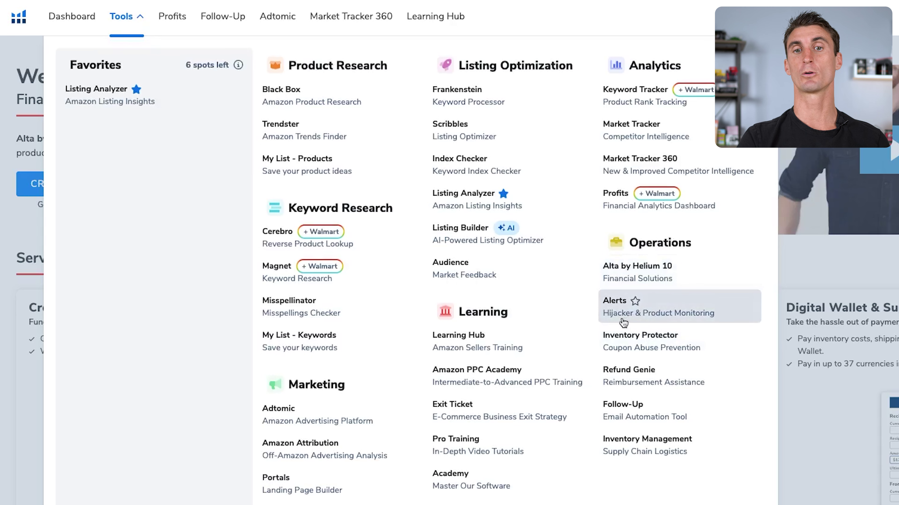
left_click(678, 316)
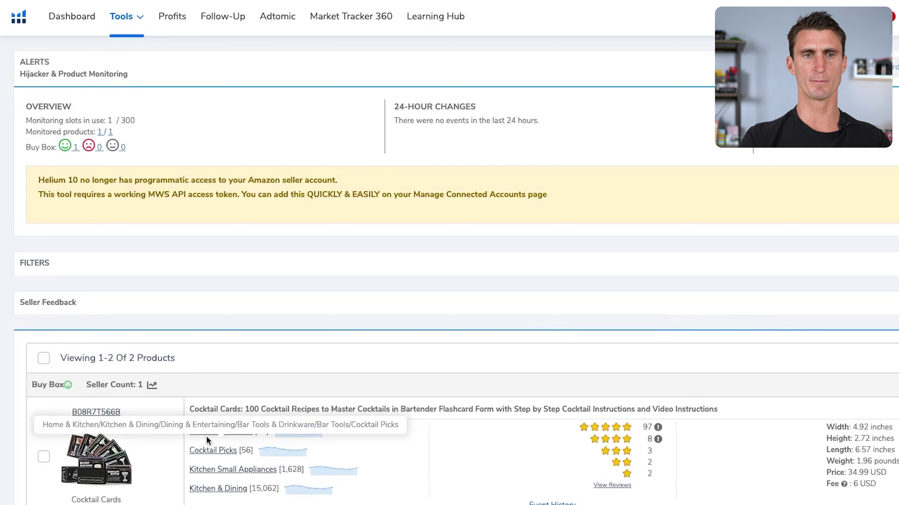
scroll(228, 333, "down", 5)
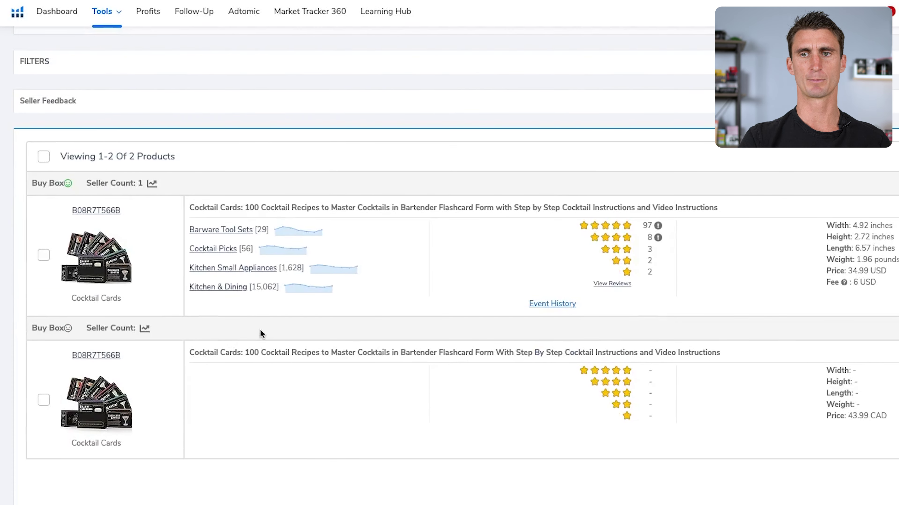
scroll(306, 321, "up", 5)
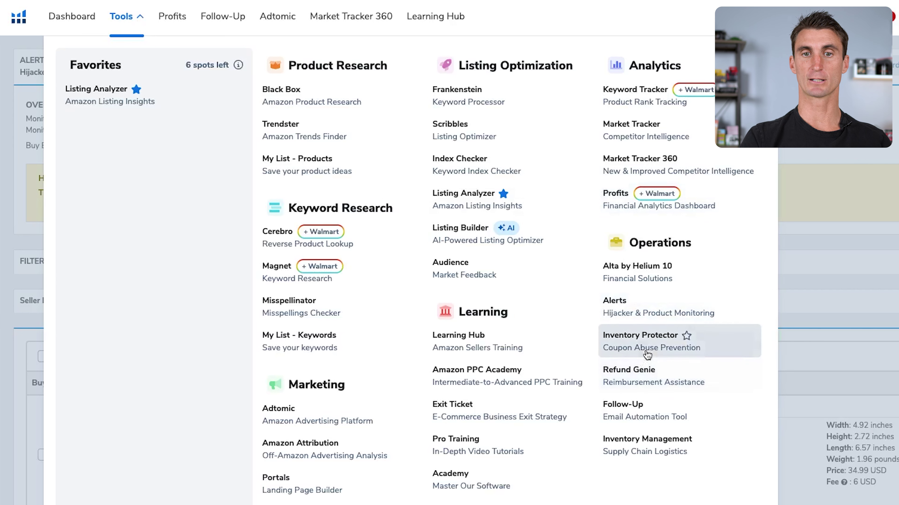
- Open Inventory Protector and read the notice about seller account access and the MWS API access token
left_click(650, 347)
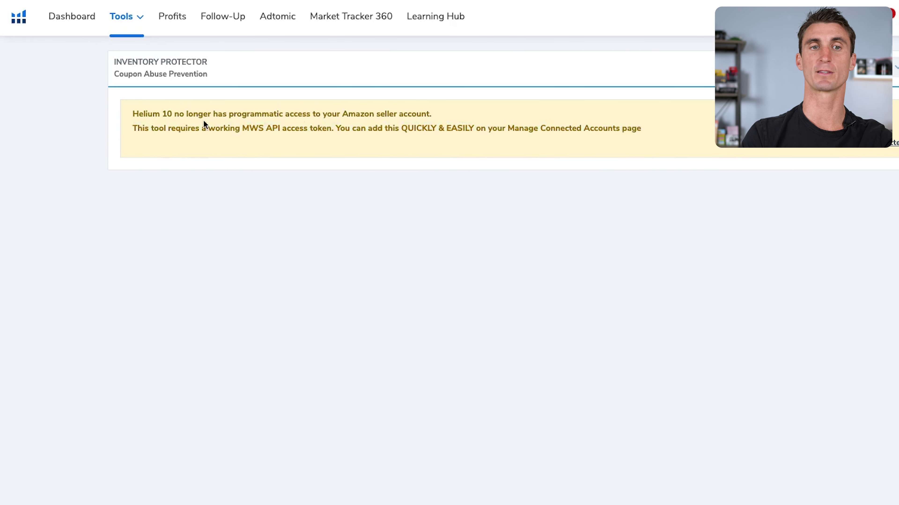
left_click_drag(131, 117, 678, 149)
left_click(677, 145)
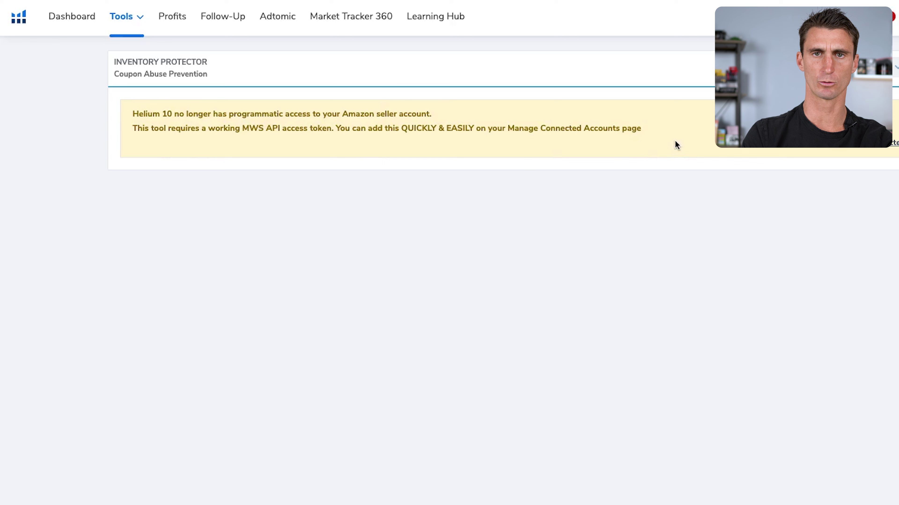
left_click_drag(647, 137, 256, 106)
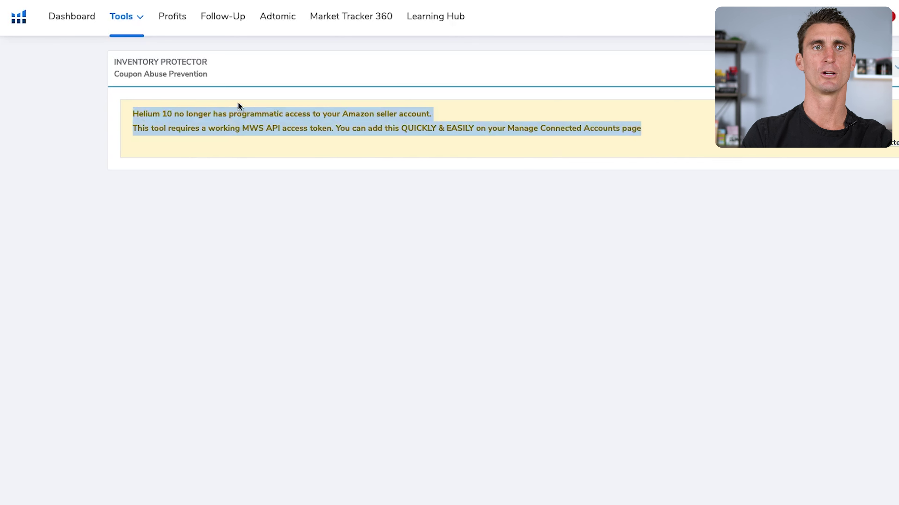
left_click(163, 103)
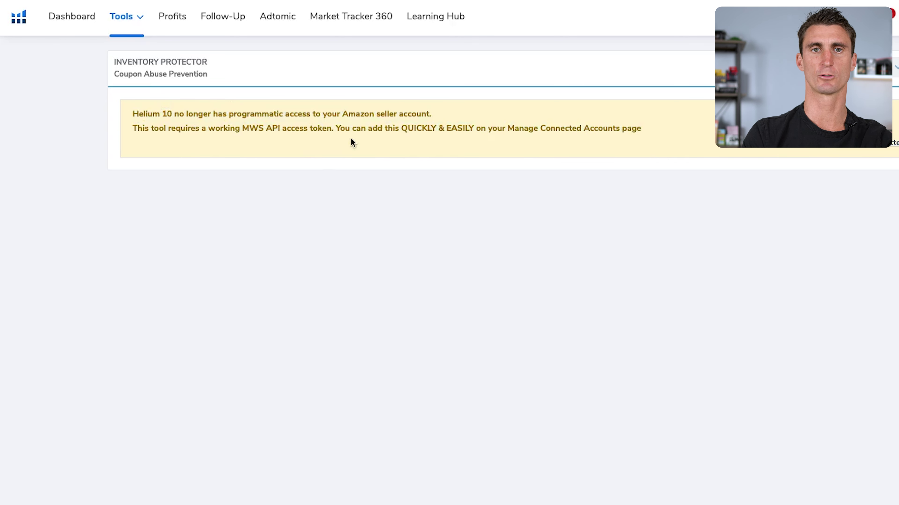
- Open Refund Genie and look through the lost and damaged inventory reimbursement reports
left_click(141, 20)
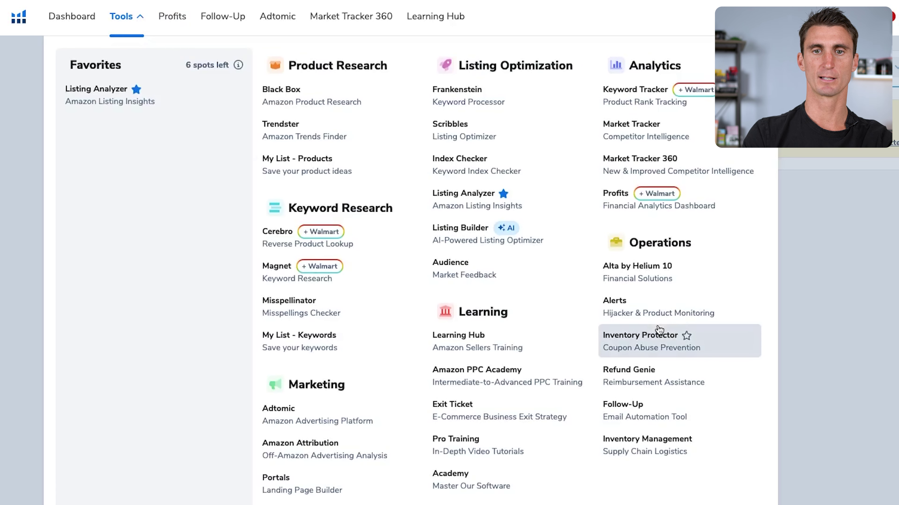
left_click(713, 378)
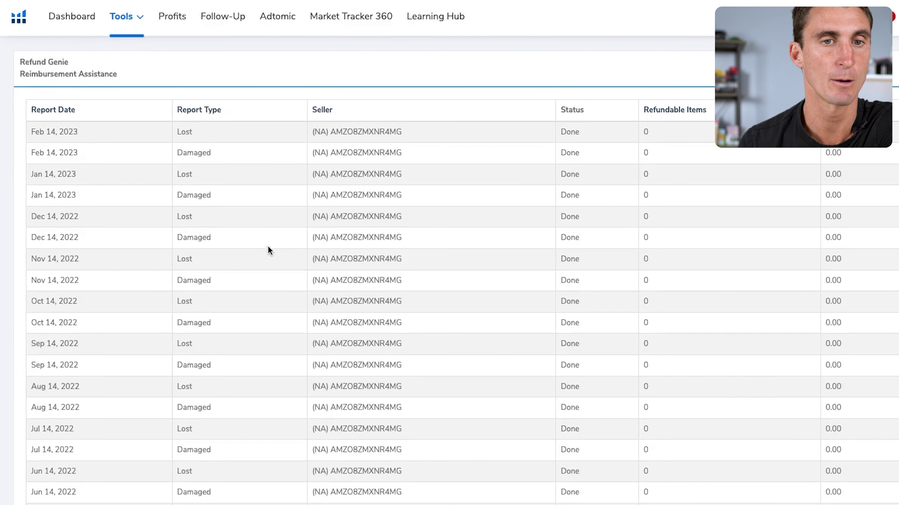
scroll(204, 130, "down", 3)
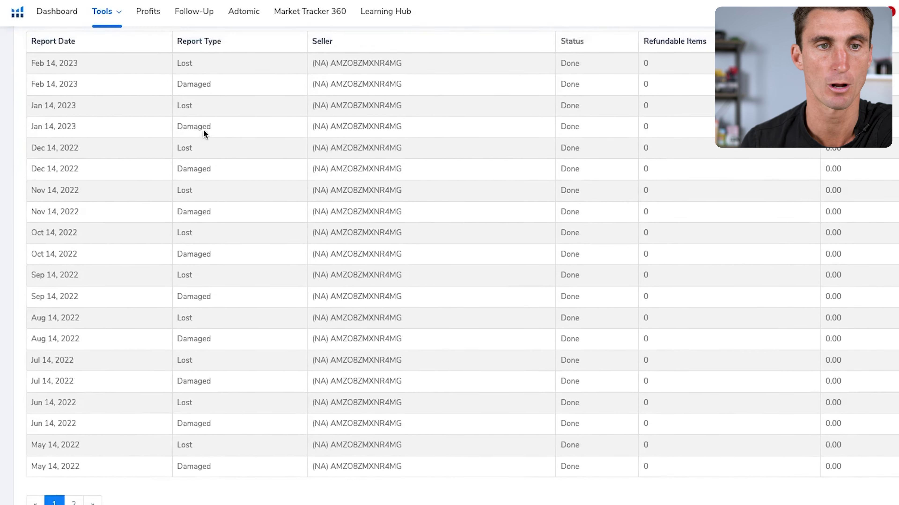
scroll(203, 129, "up", 3)
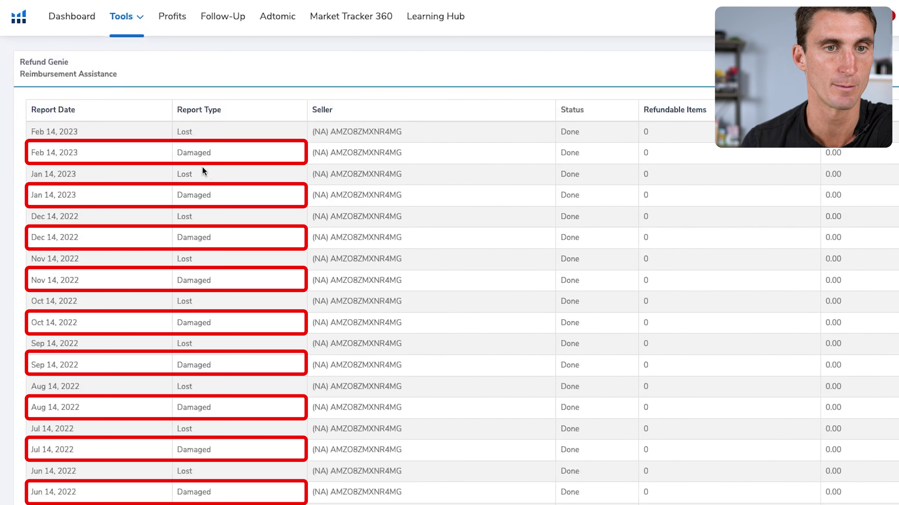
scroll(410, 212, "down", 2)
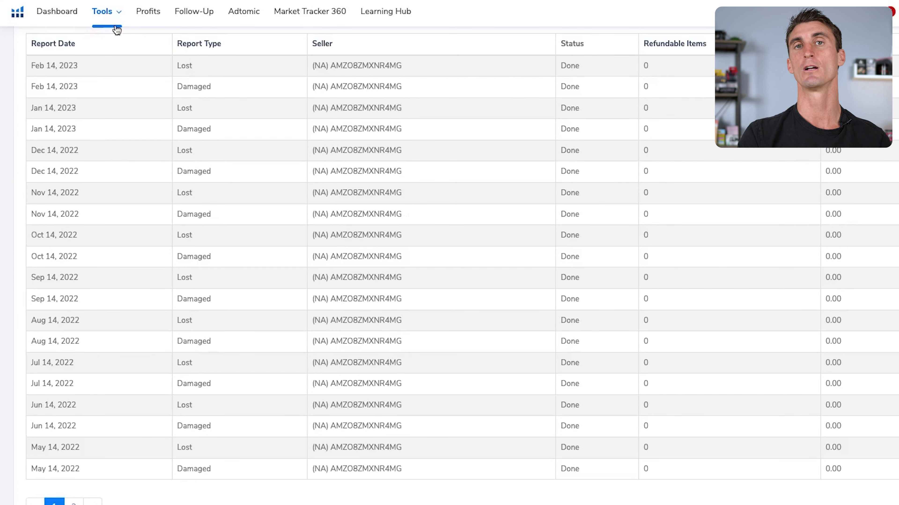
- Open the Follow-Up email automation tool and view its welcome page
left_click(118, 17)
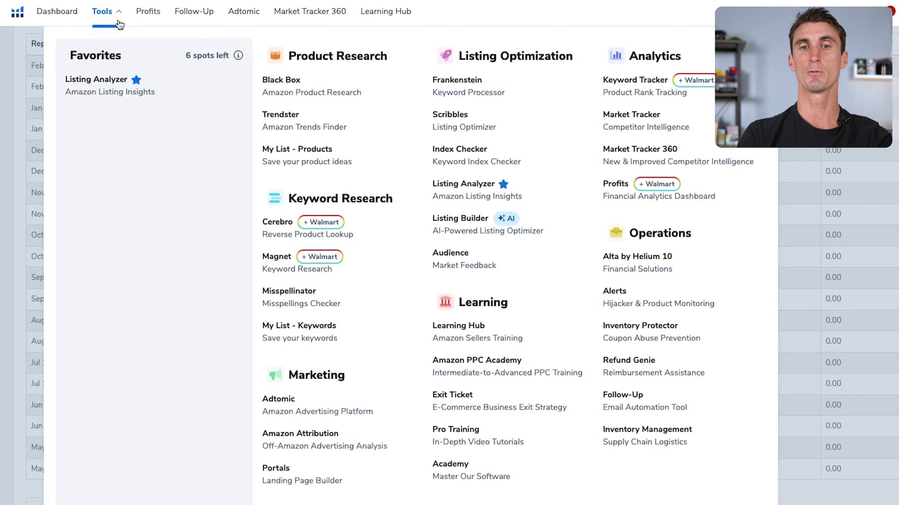
left_click(692, 405)
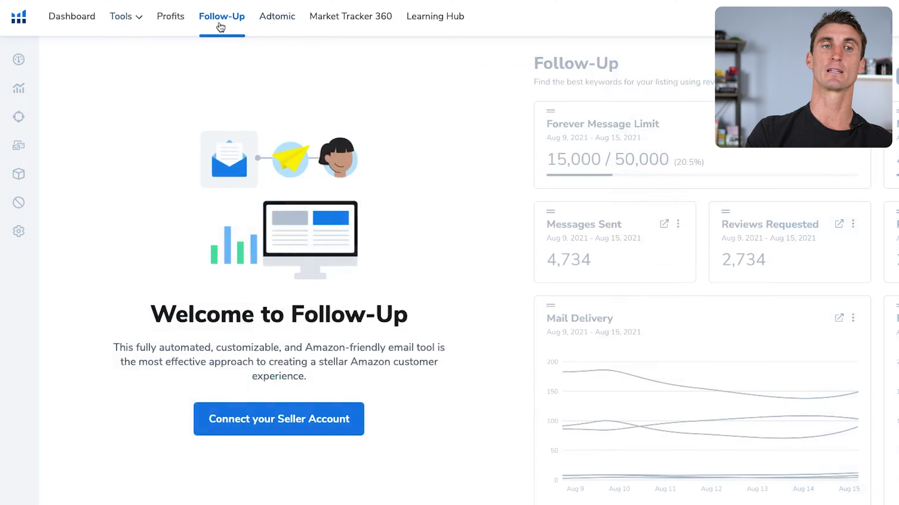
mouse_move(123, 27)
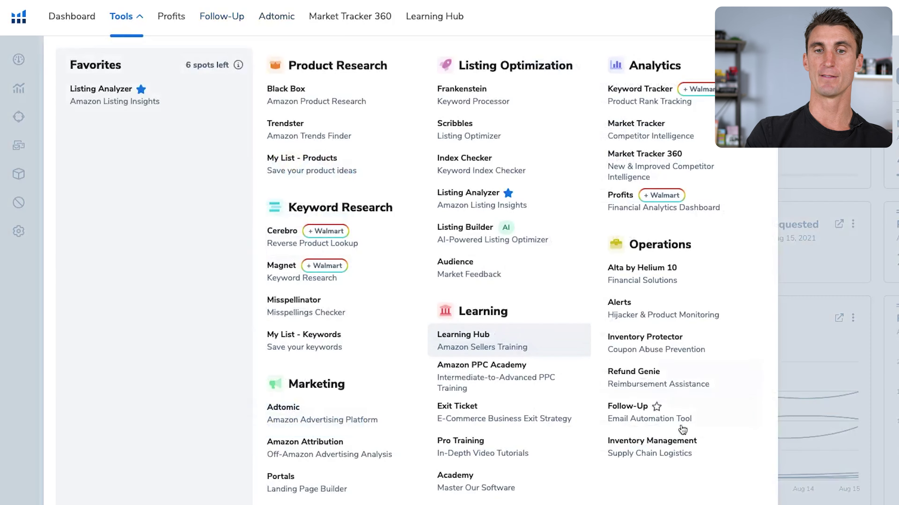